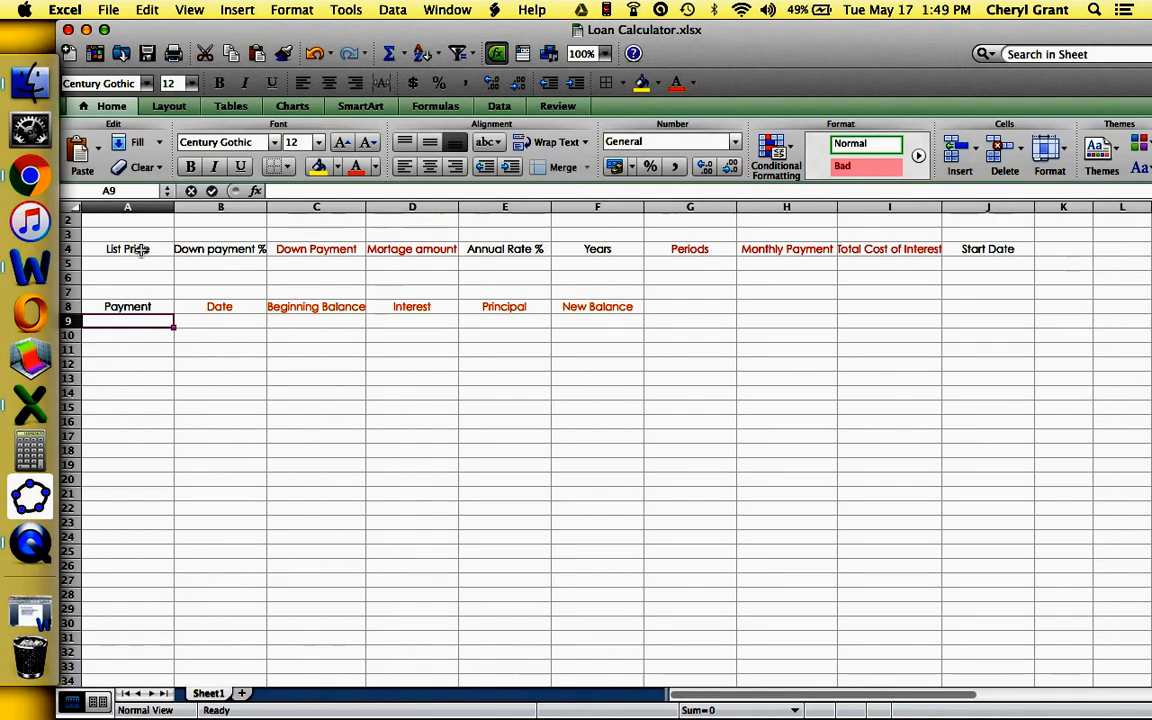
Apply All Borders to the loan input headings and the row beneath them, range A4:J5
{"action": "left_click_drag", "start_coordinate": [141, 251], "coordinate": [994, 262]}
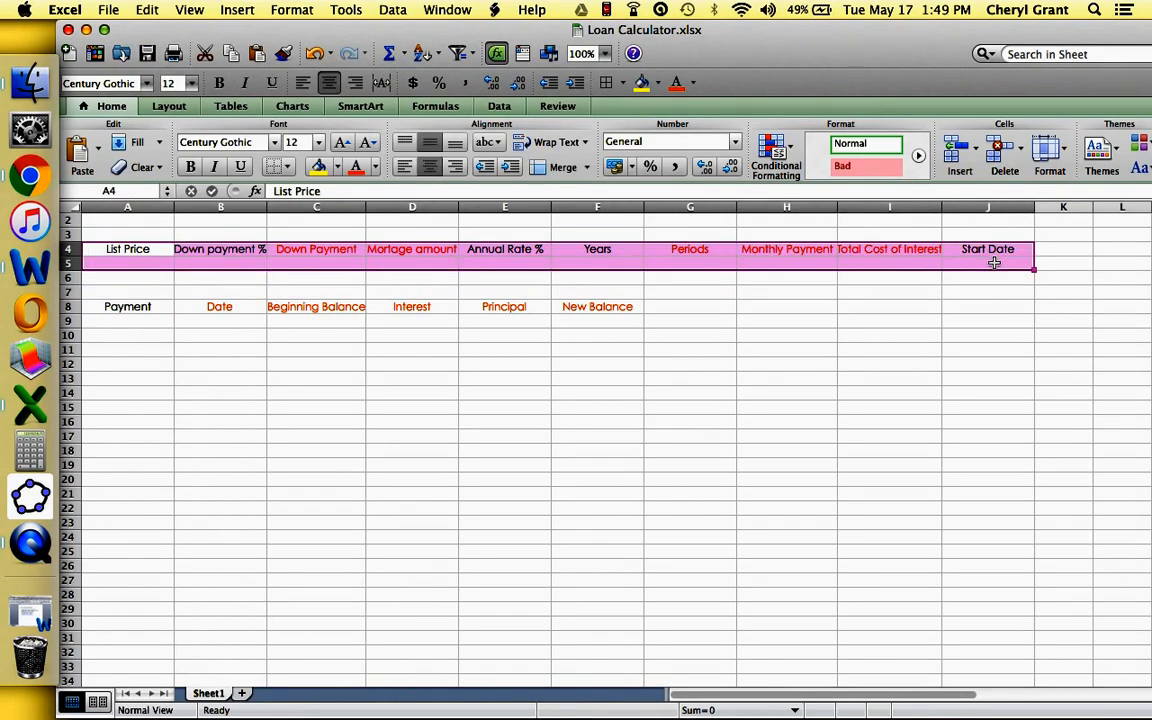
{"action": "left_click", "coordinate": [293, 172]}
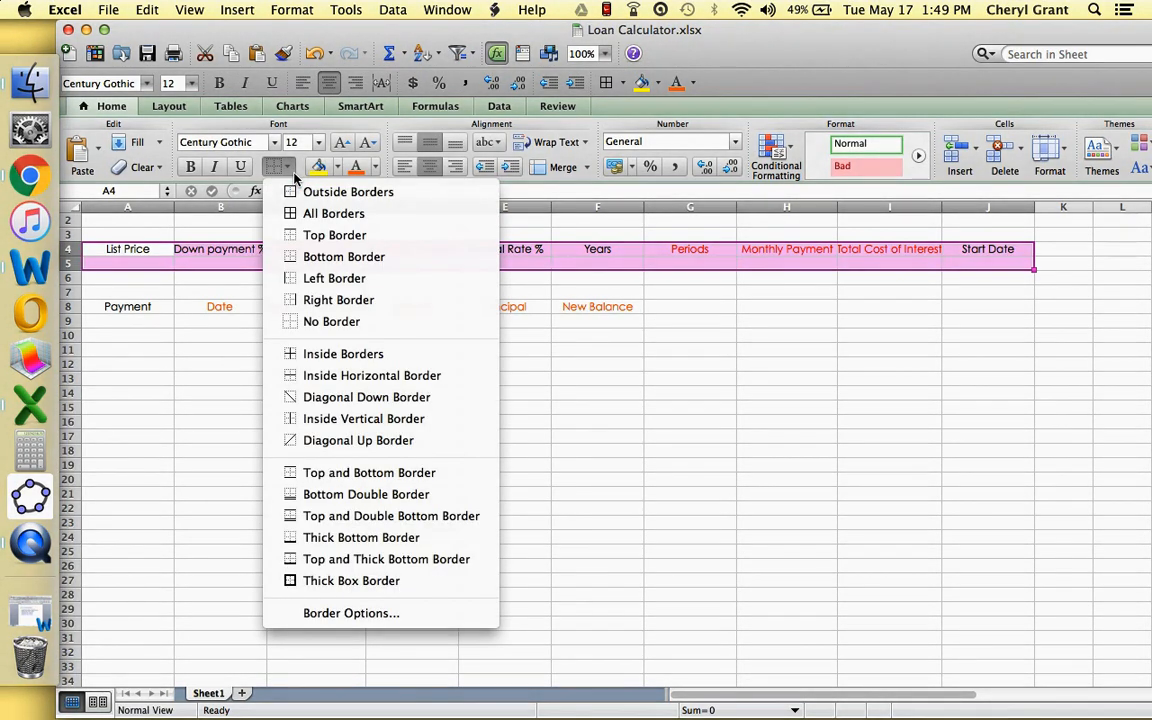
{"action": "left_click", "coordinate": [310, 213]}
{"action": "left_click", "coordinate": [332, 398]}
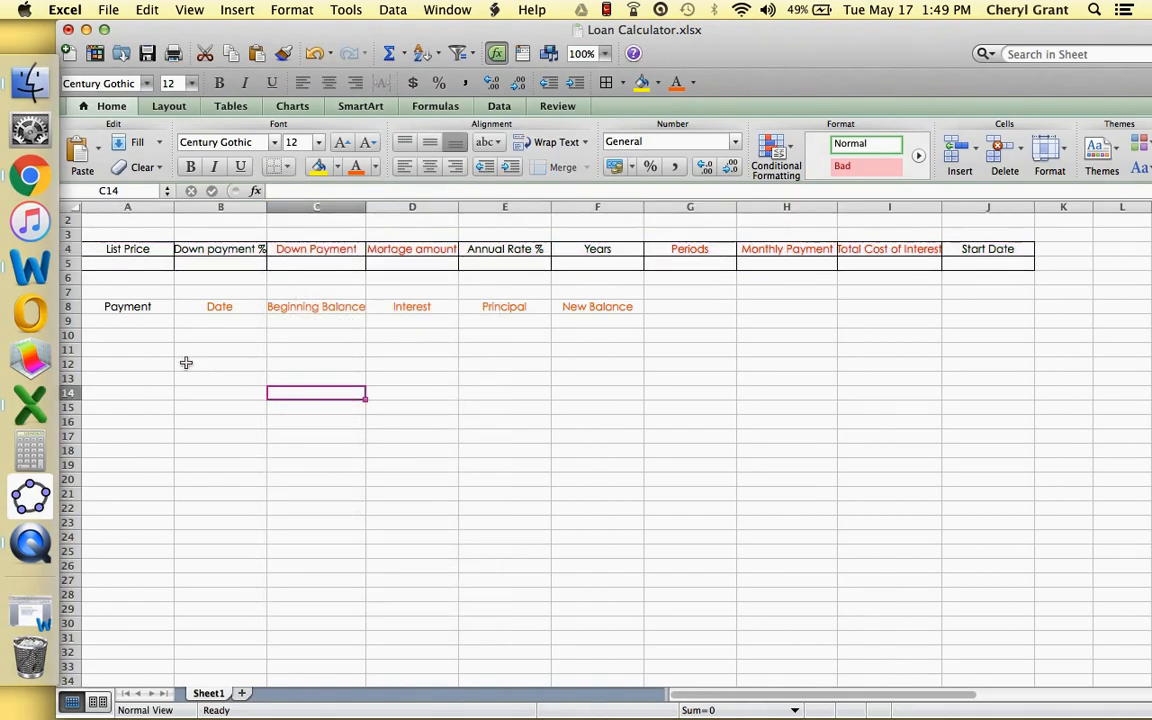
Enter 100000 as the List Price in cell A5
{"action": "left_click", "coordinate": [131, 266]}
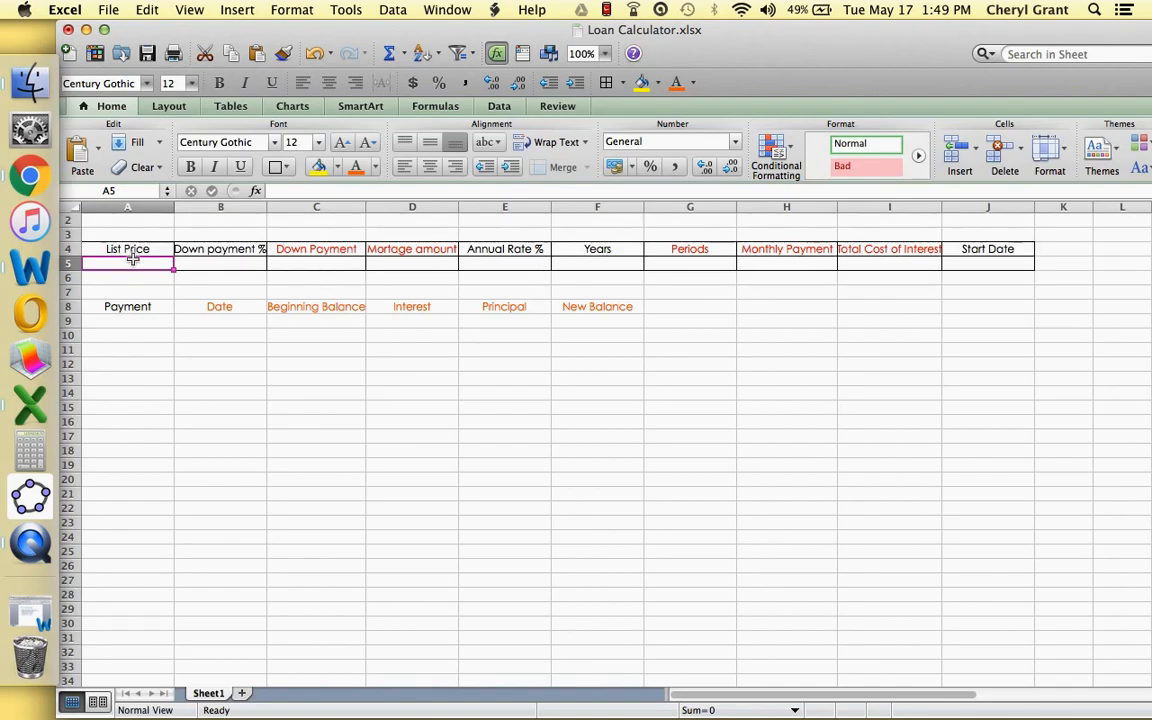
{"action": "type", "text": "100"}
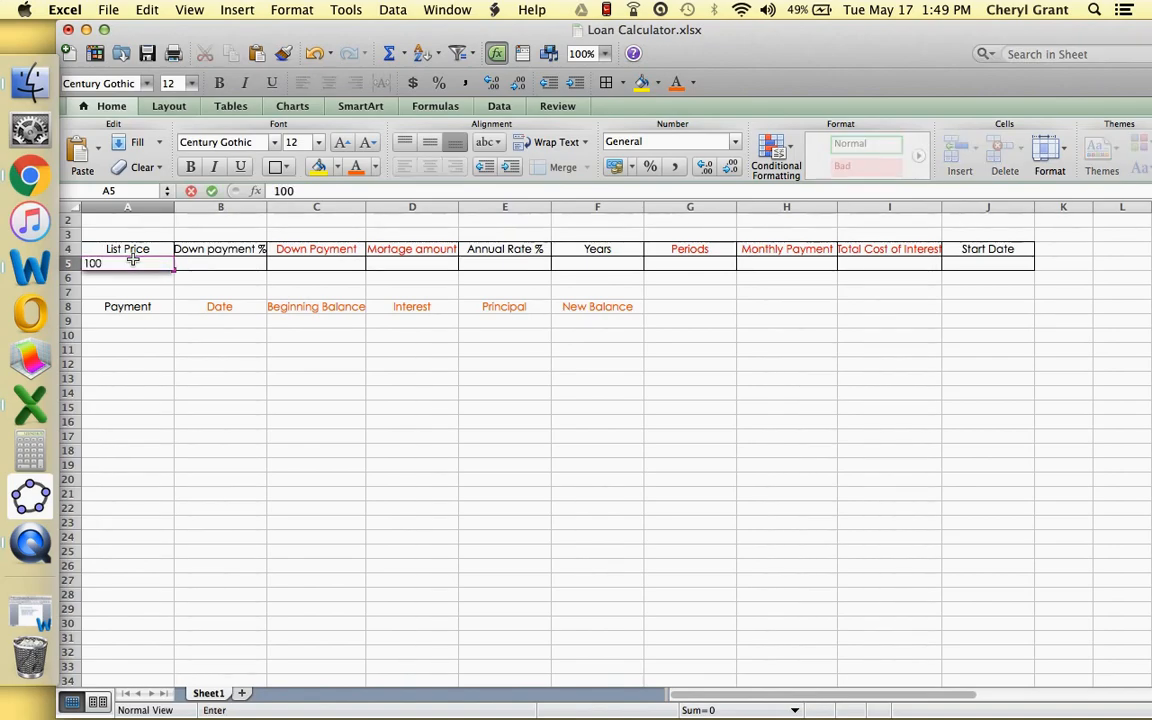
{"action": "type", "text": "000"}
{"action": "key", "text": "Return"}
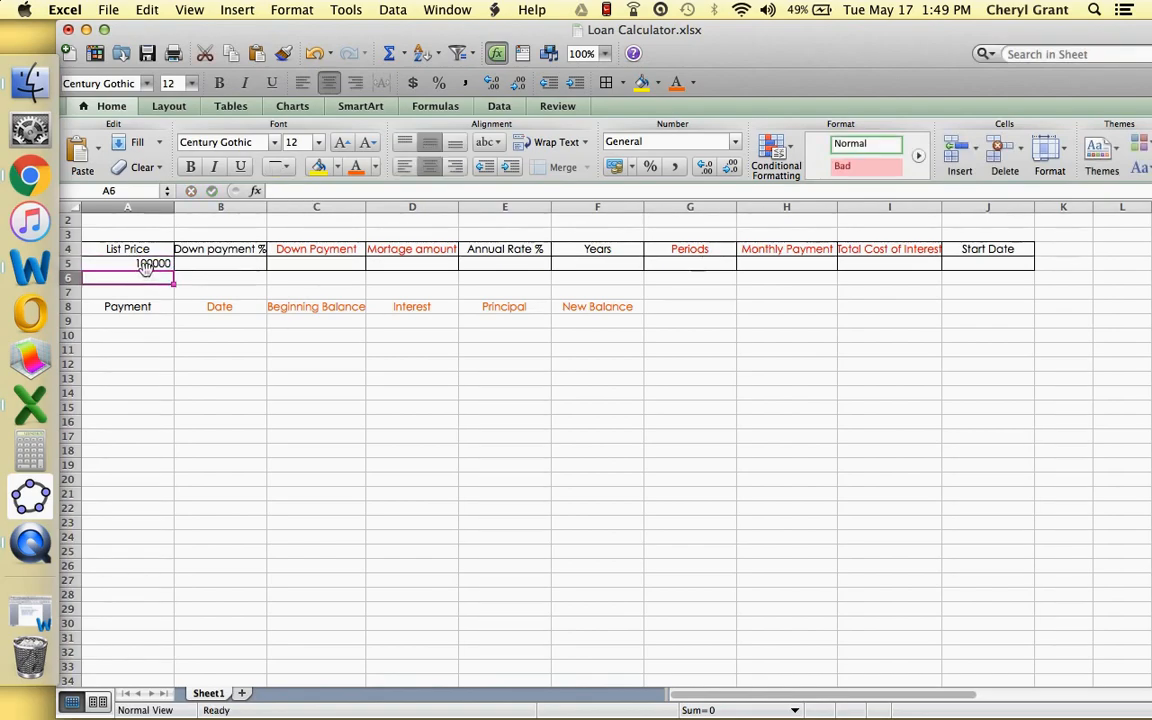
Format the List Price cell A5 as Currency with the $ symbol and 2 decimal places
{"action": "left_click", "coordinate": [146, 266]}
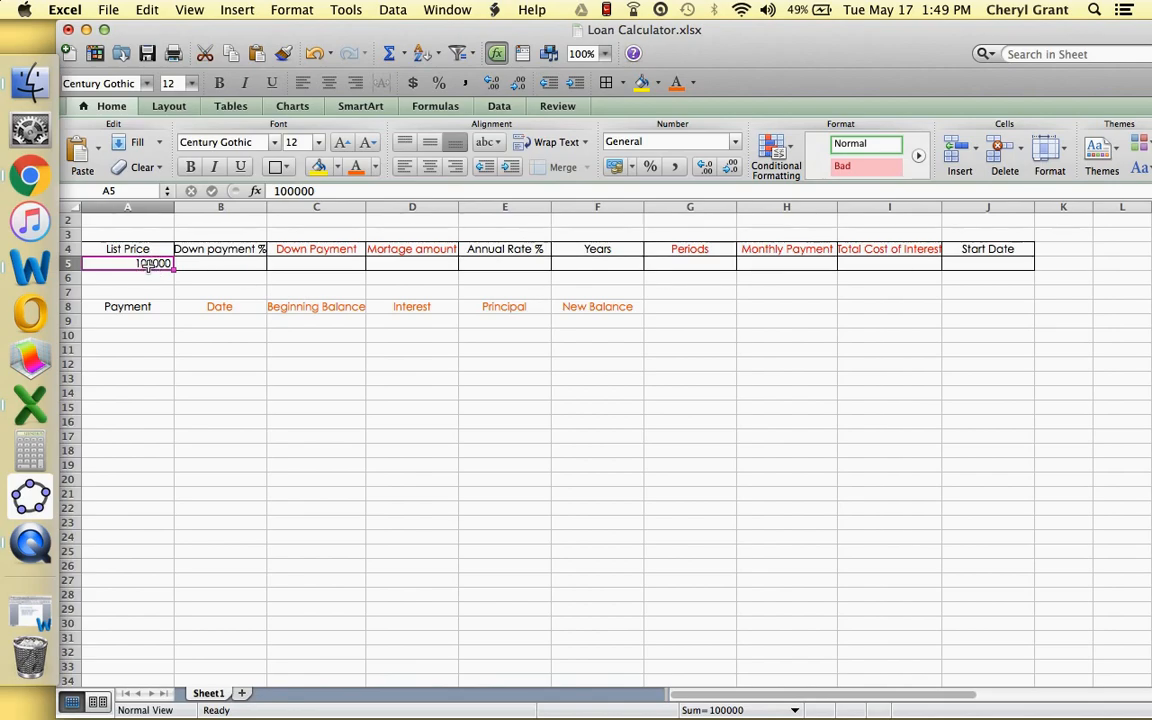
{"action": "left_click", "coordinate": [296, 11]}
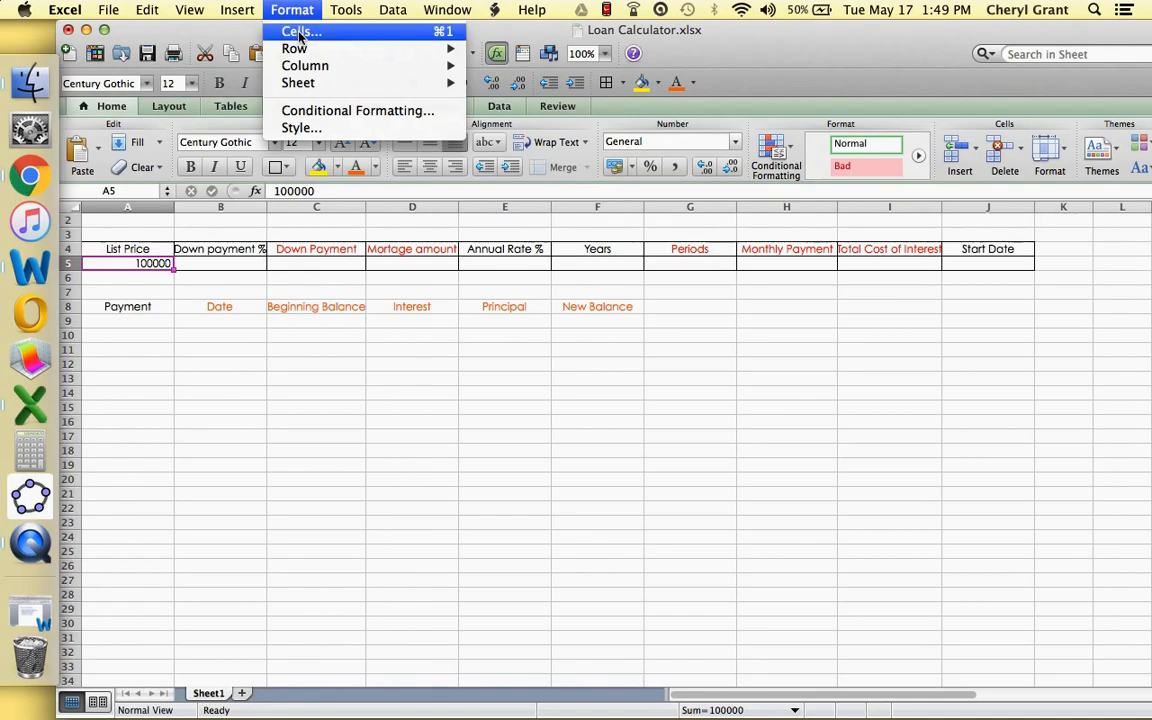
{"action": "left_click", "coordinate": [299, 36]}
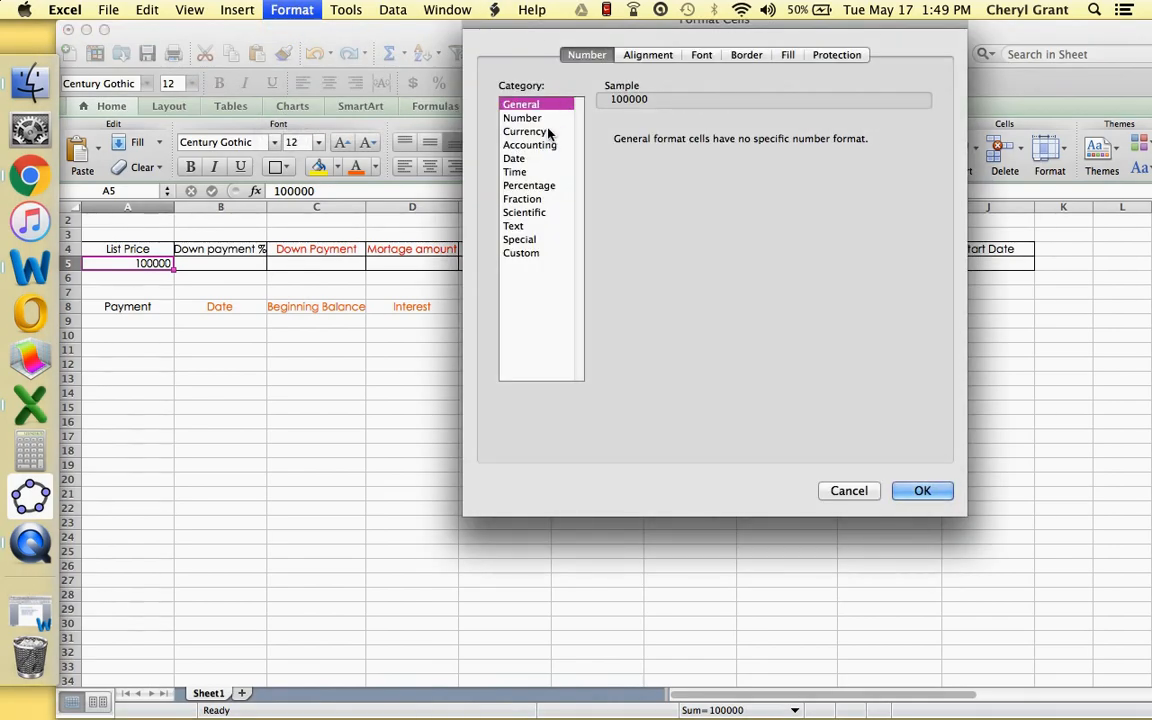
{"action": "left_click", "coordinate": [551, 132]}
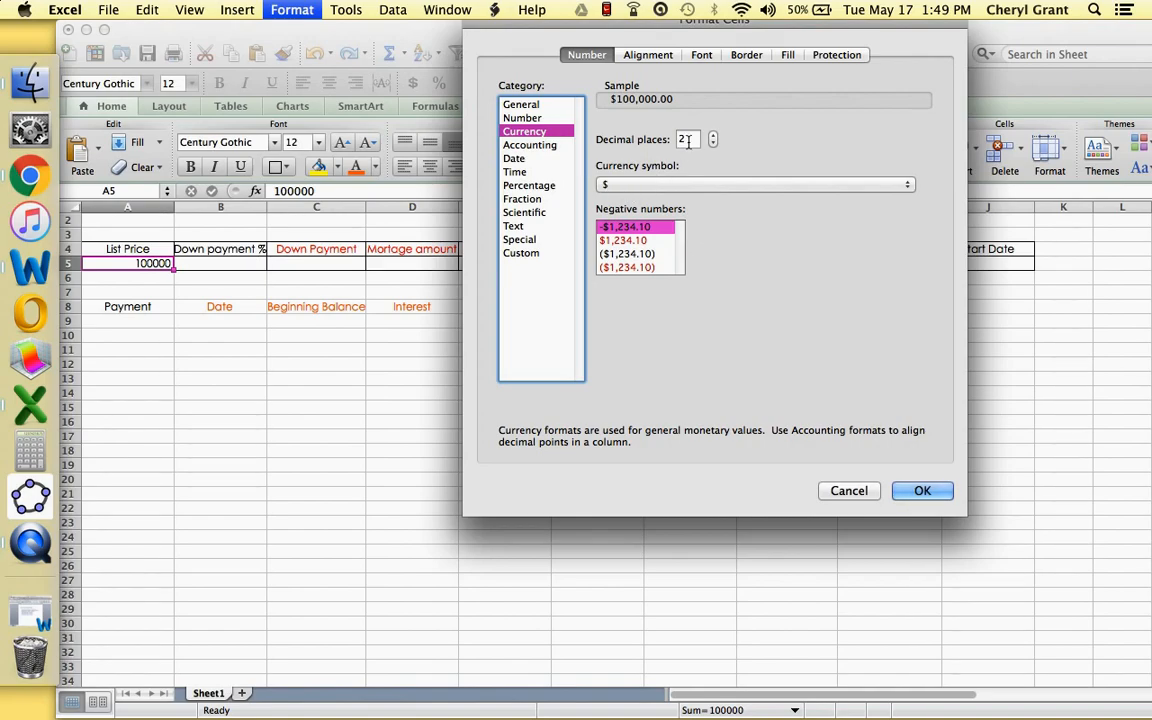
{"action": "left_click", "coordinate": [920, 494]}
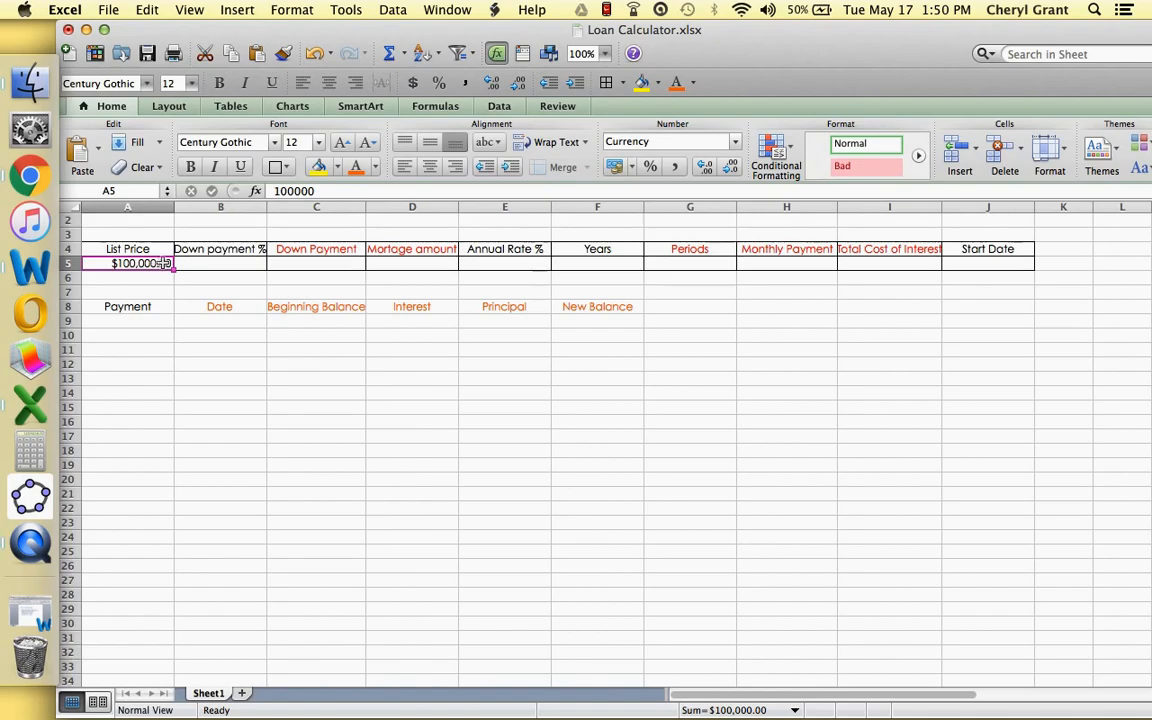
Widen column B slightly so that the Down payment % heading fits
{"action": "left_click", "coordinate": [210, 264]}
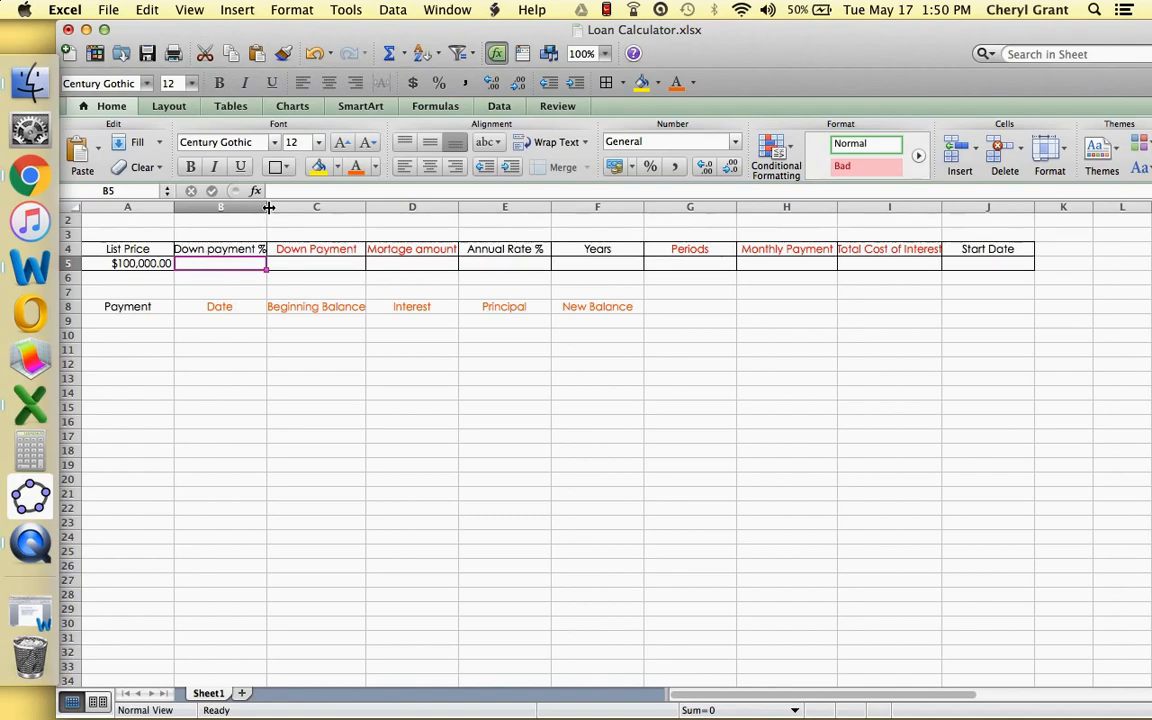
{"action": "left_click_drag", "start_coordinate": [266, 206], "coordinate": [272, 206]}
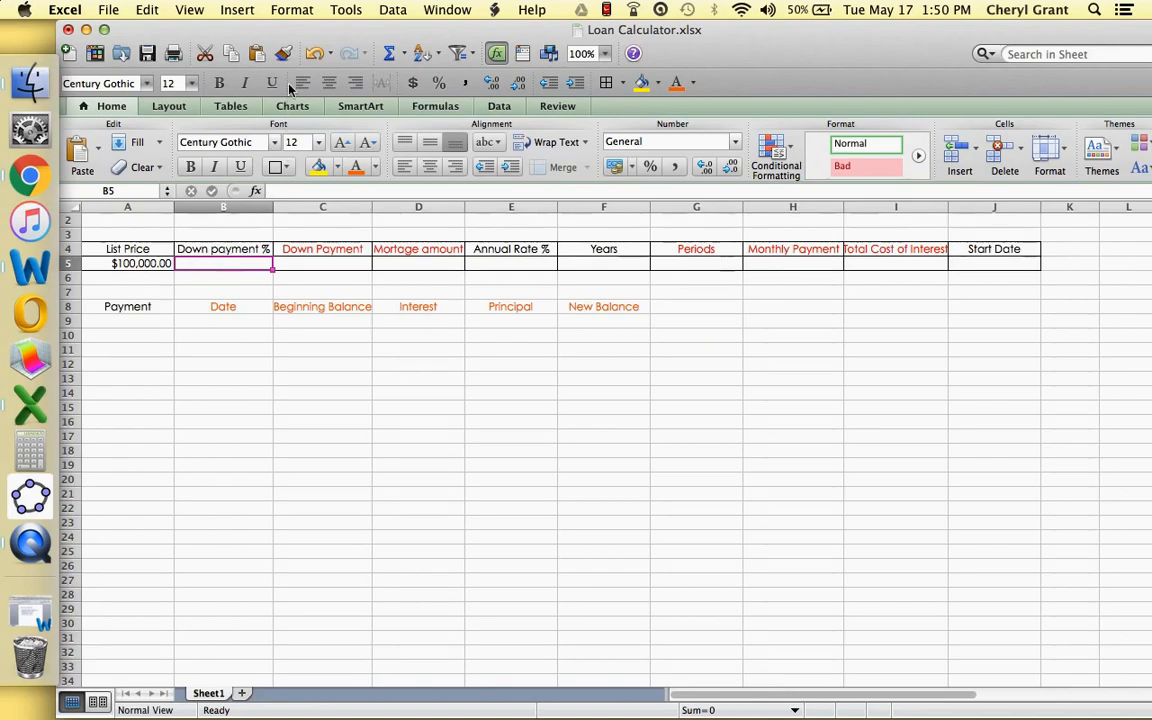
Format cell B5 as Percentage with 2 decimal places and enter 15% as the down payment percentage
{"action": "left_click", "coordinate": [294, 12]}
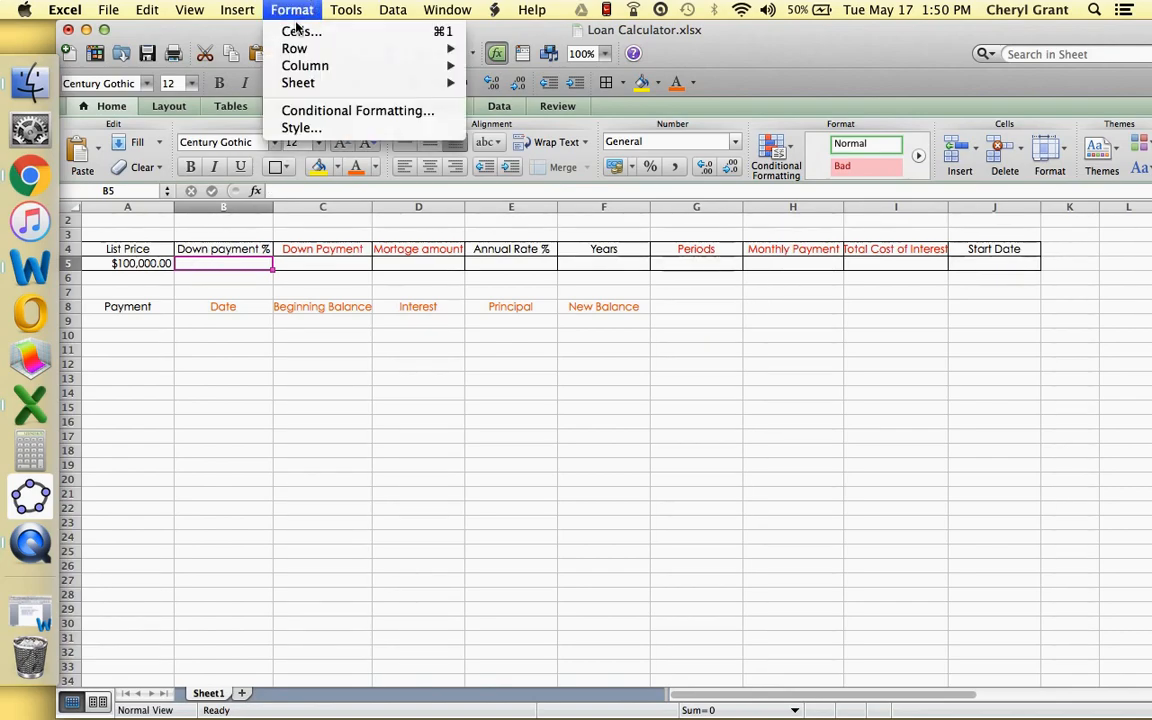
{"action": "left_click", "coordinate": [298, 31]}
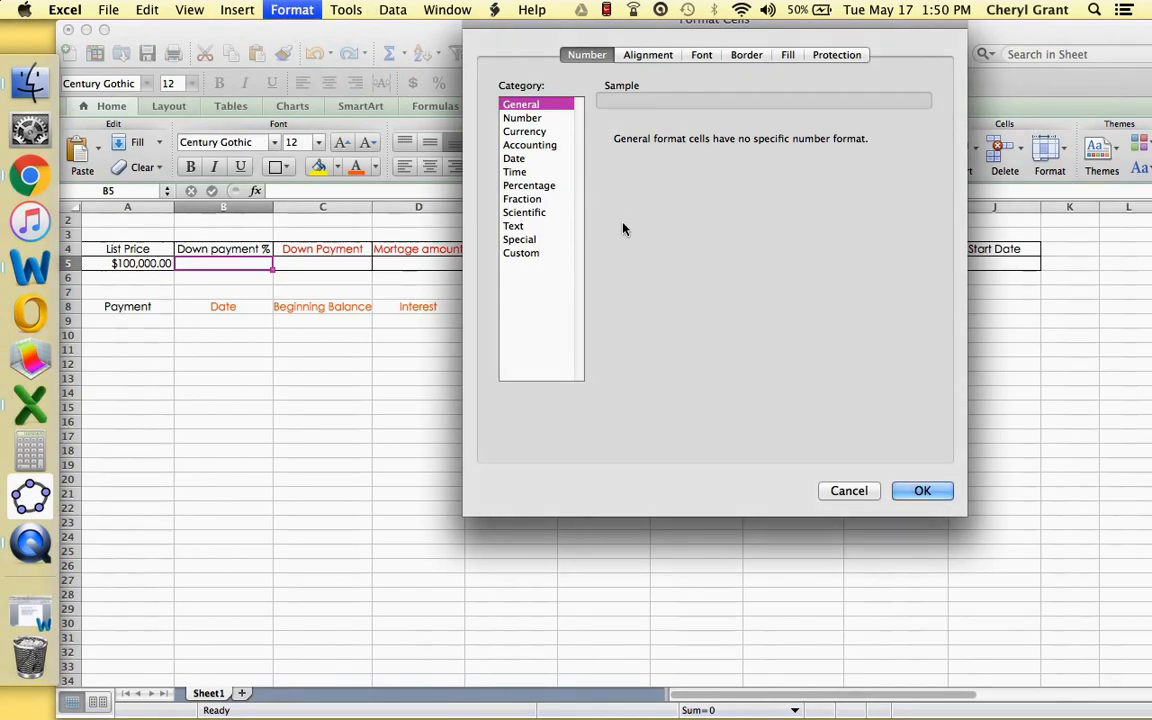
{"action": "left_click", "coordinate": [555, 188]}
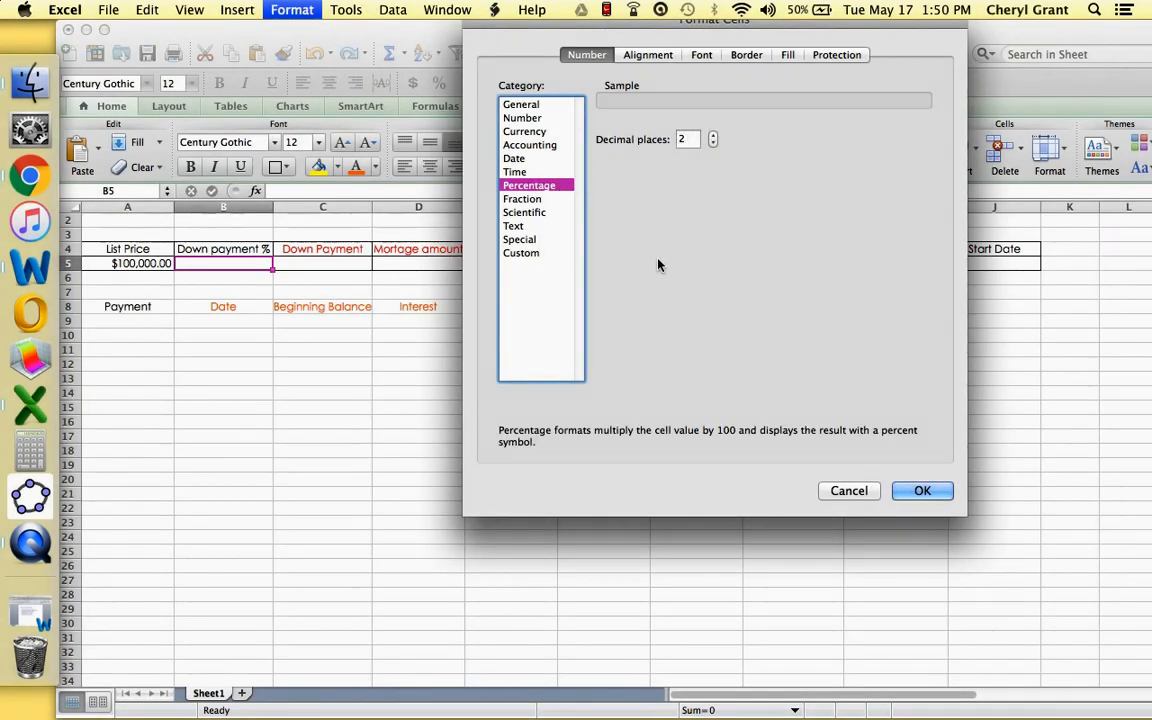
{"action": "left_click", "coordinate": [918, 491]}
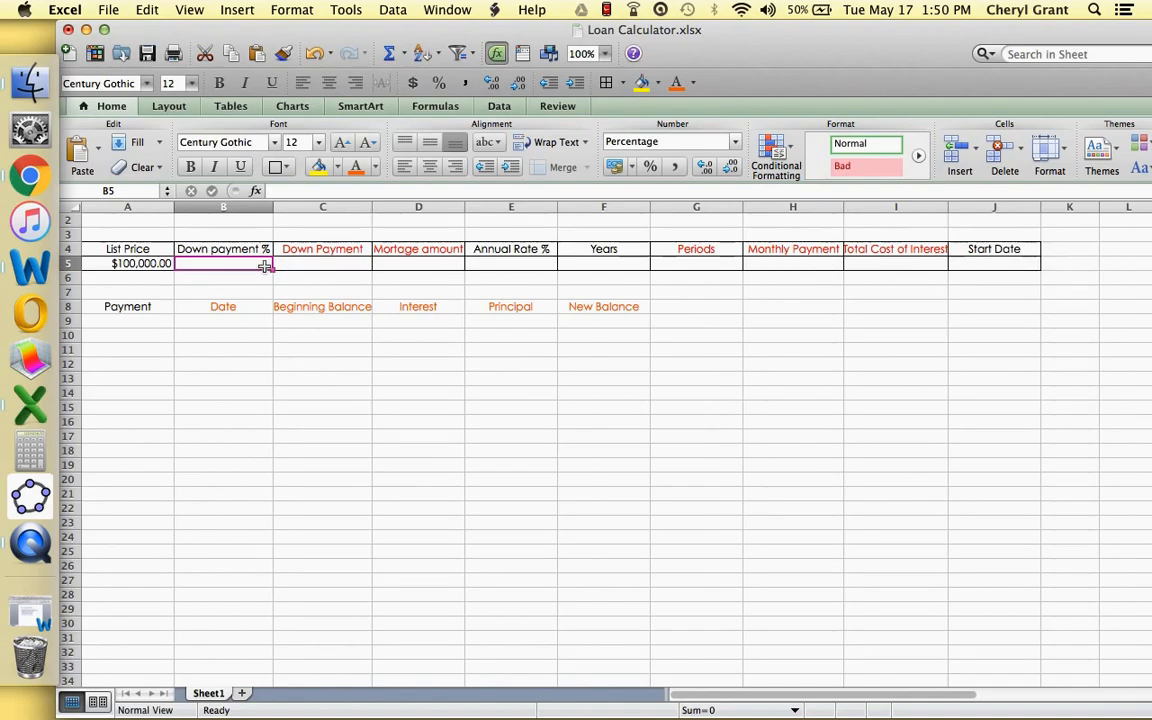
{"action": "type", "text": "15"}
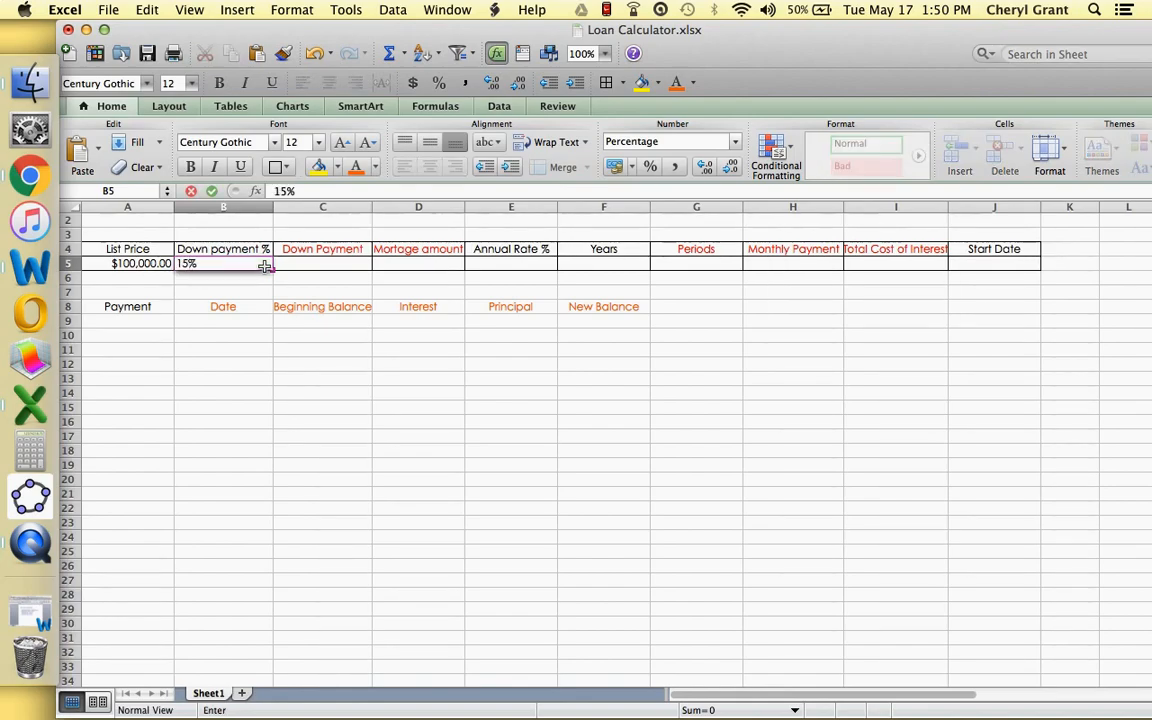
{"action": "key", "text": "Return"}
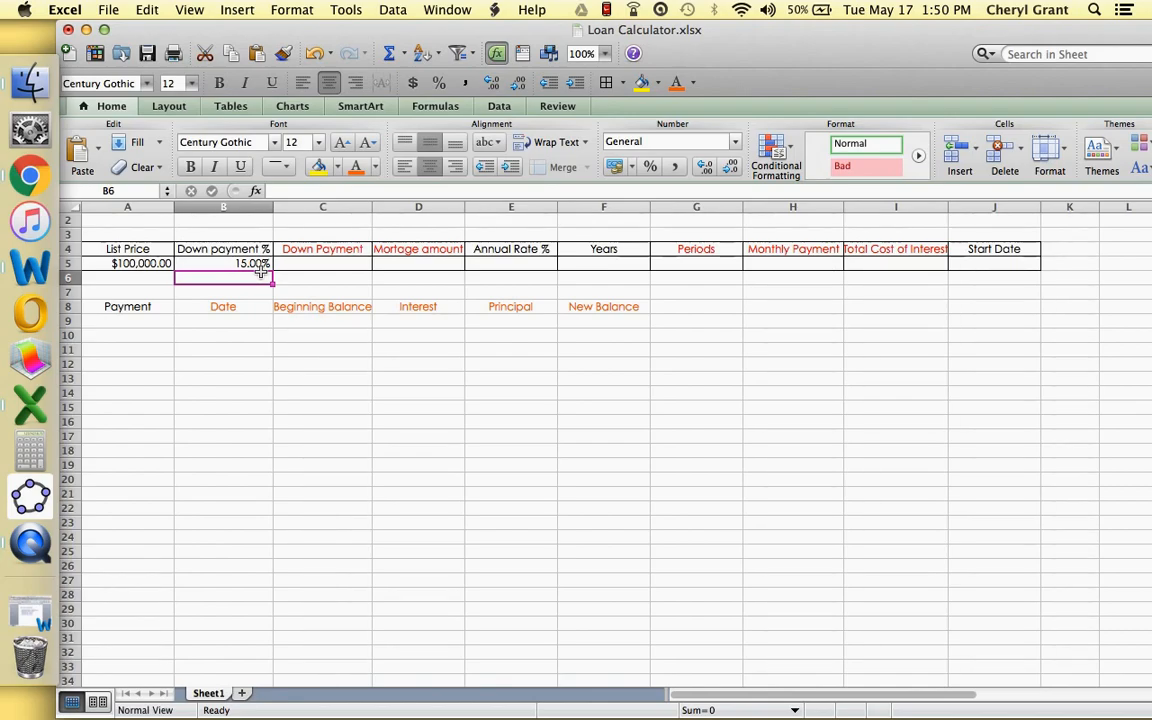
Calculate the Down Payment in cell C5 with the formula =A5*B5
{"action": "left_click", "coordinate": [311, 262]}
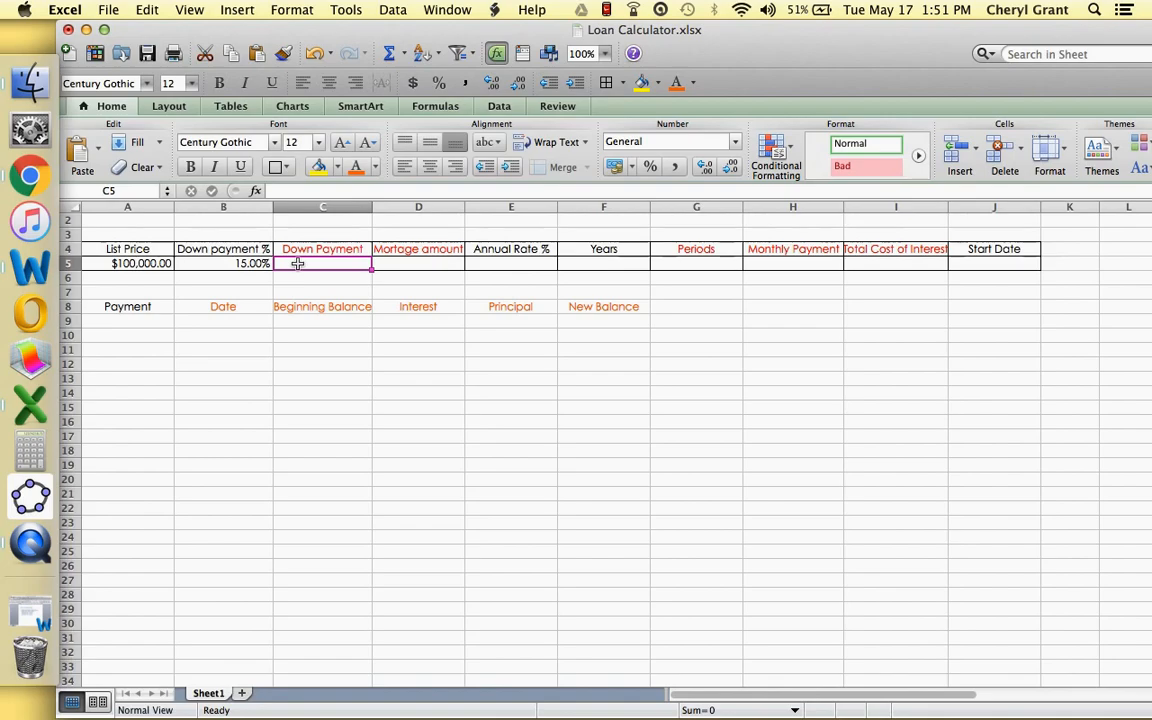
{"action": "type", "text": "="}
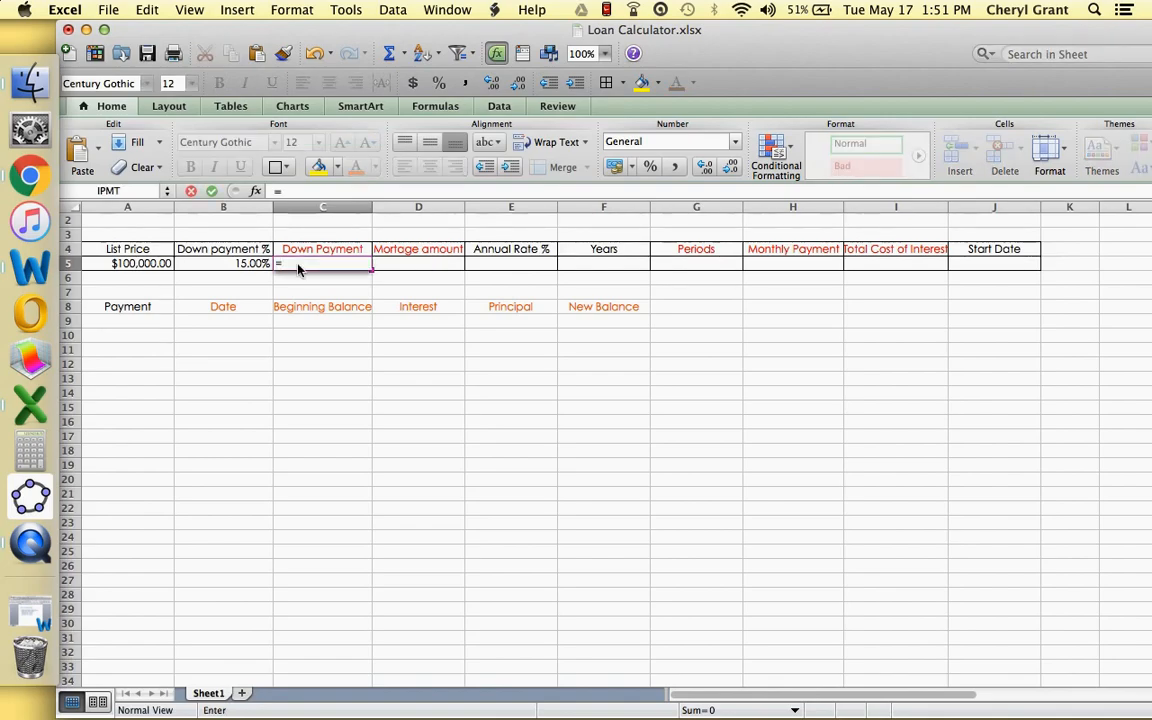
{"action": "left_click", "coordinate": [148, 264]}
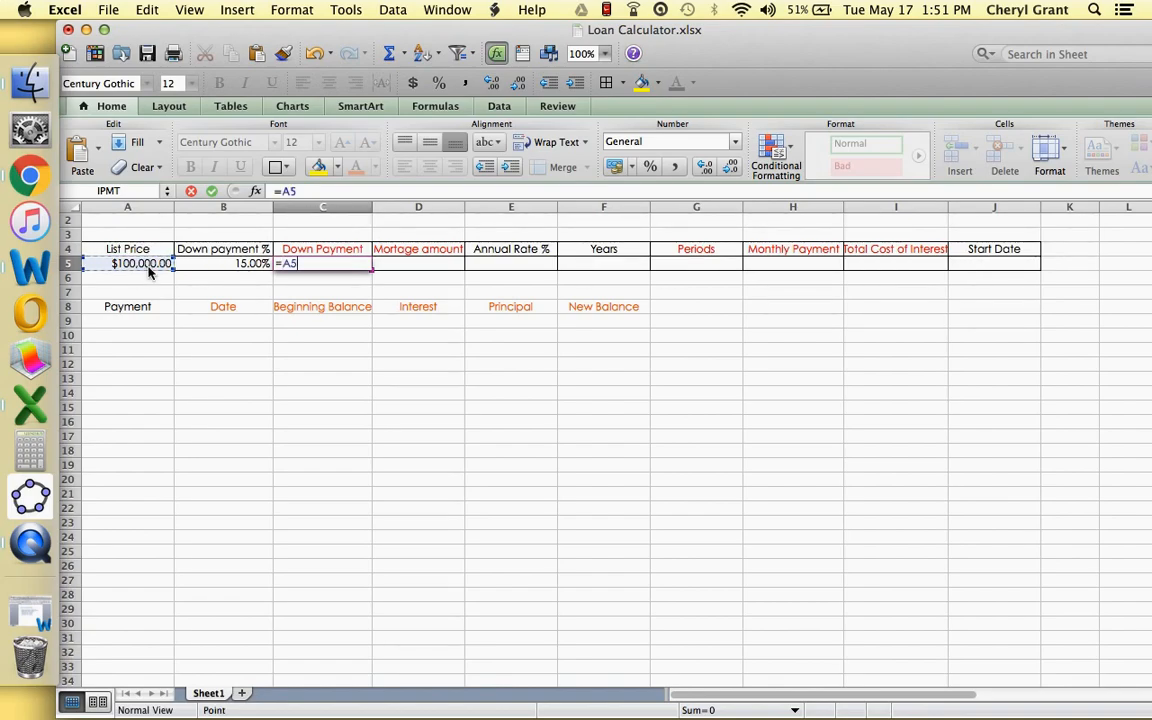
{"action": "type", "text": "*"}
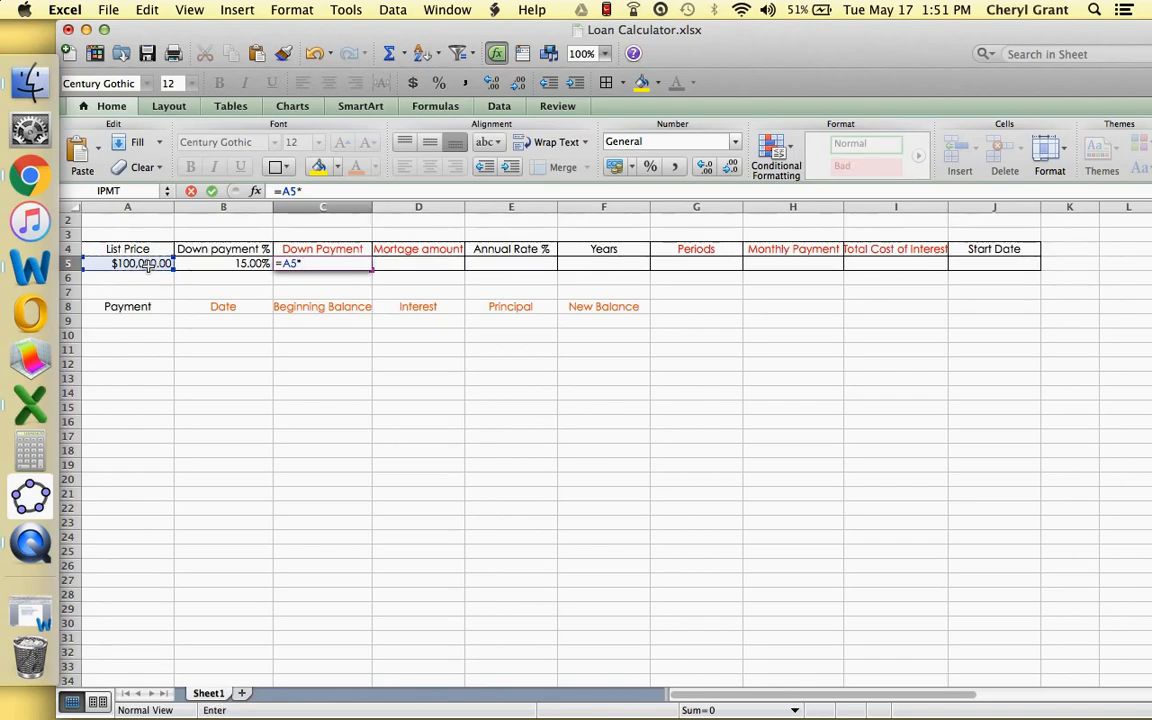
{"action": "left_click", "coordinate": [237, 263]}
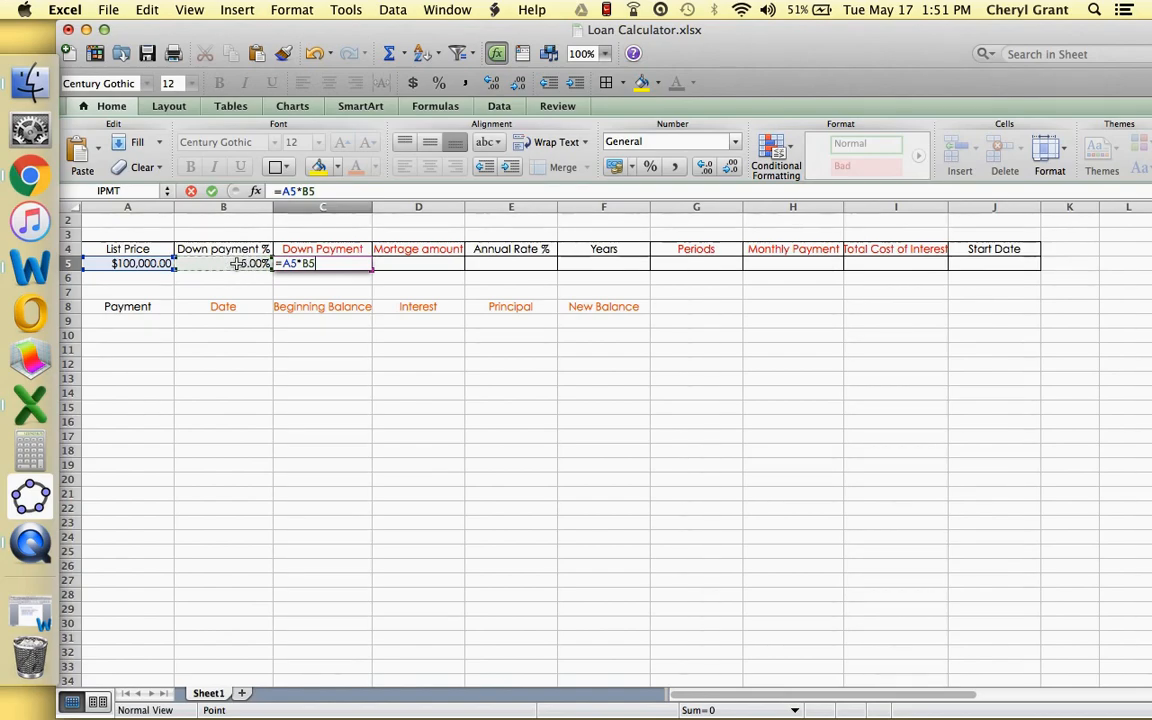
{"action": "key", "text": "Return"}
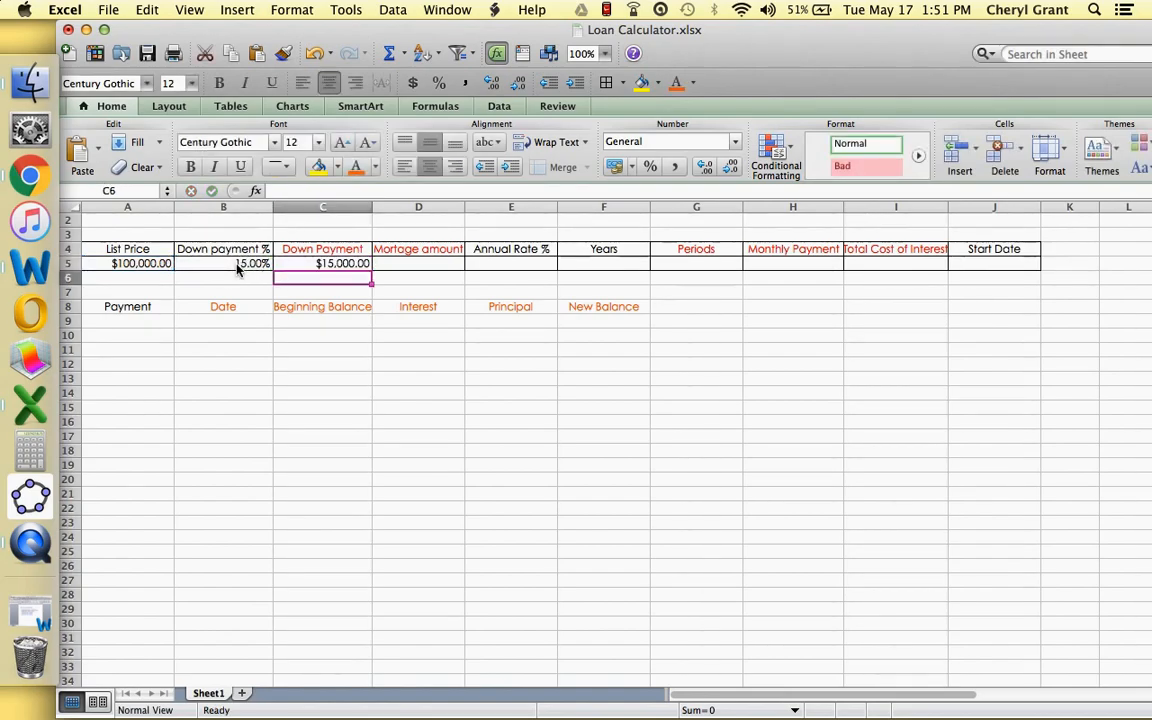
Change the down payment percentage in cell B5 to 20% to test the Down Payment formula
{"action": "left_click", "coordinate": [302, 263]}
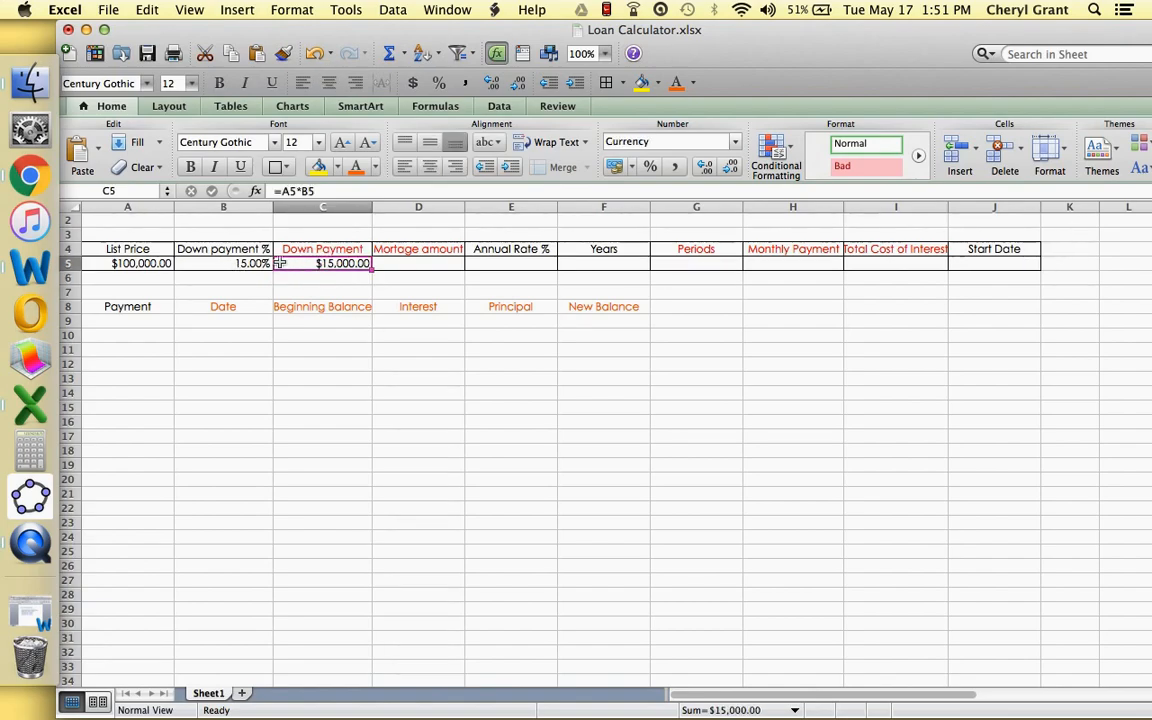
{"action": "left_click", "coordinate": [214, 264]}
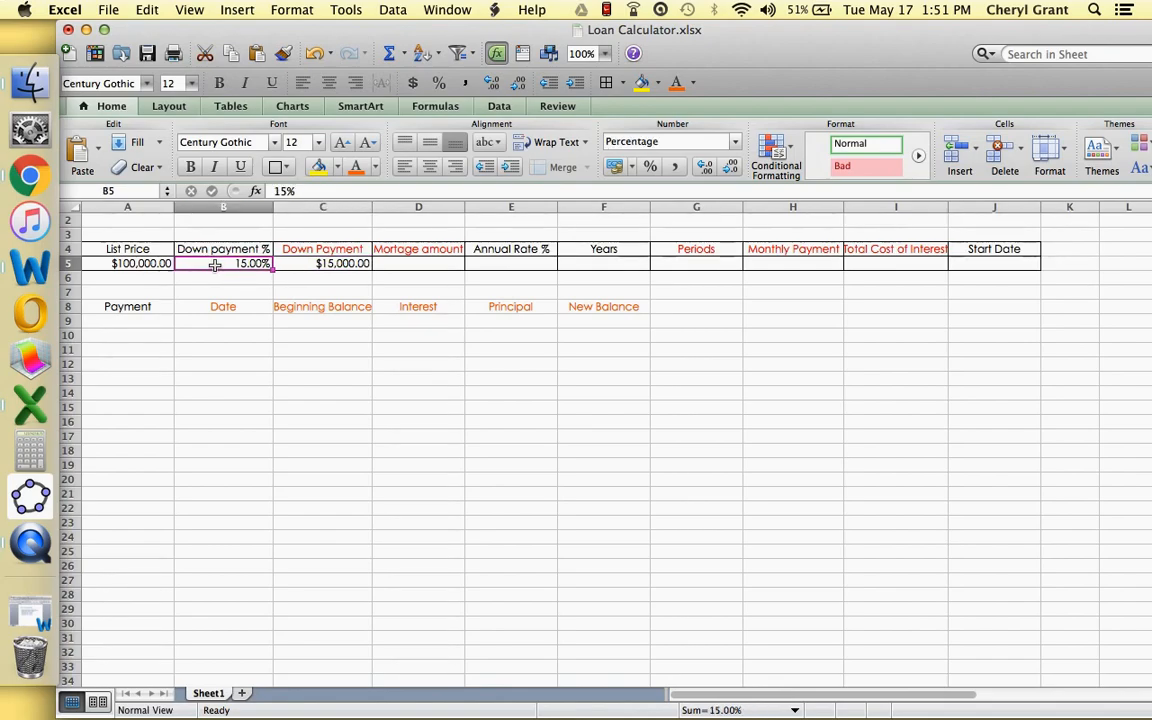
{"action": "type", "text": "20"}
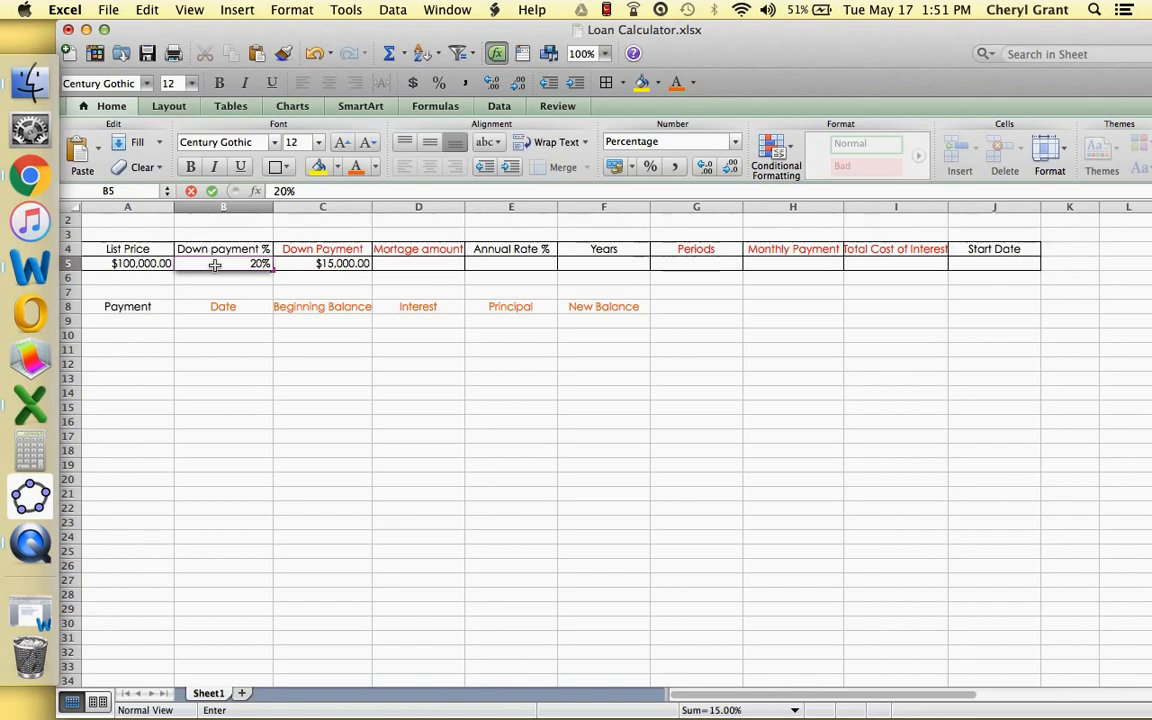
{"action": "left_click", "coordinate": [241, 277]}
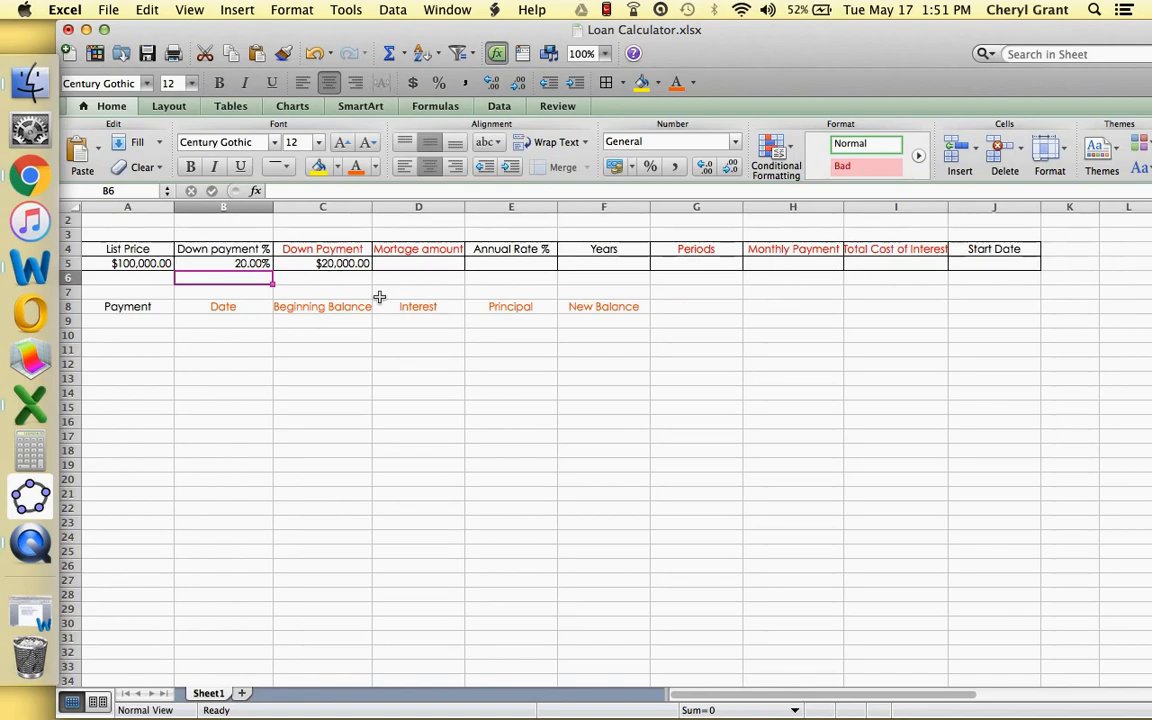
Calculate the mortgage amount in cell D5 with the formula =A5-C5
{"action": "left_click", "coordinate": [381, 265]}
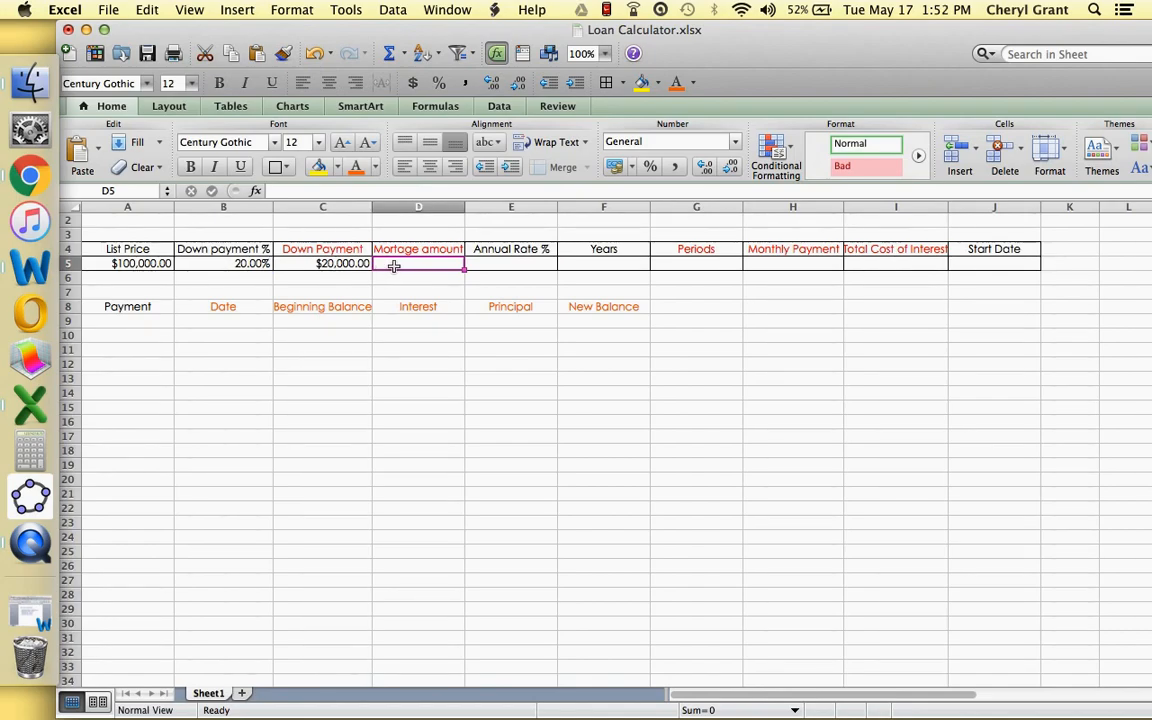
{"action": "left_click", "coordinate": [277, 191]}
{"action": "type", "text": "="}
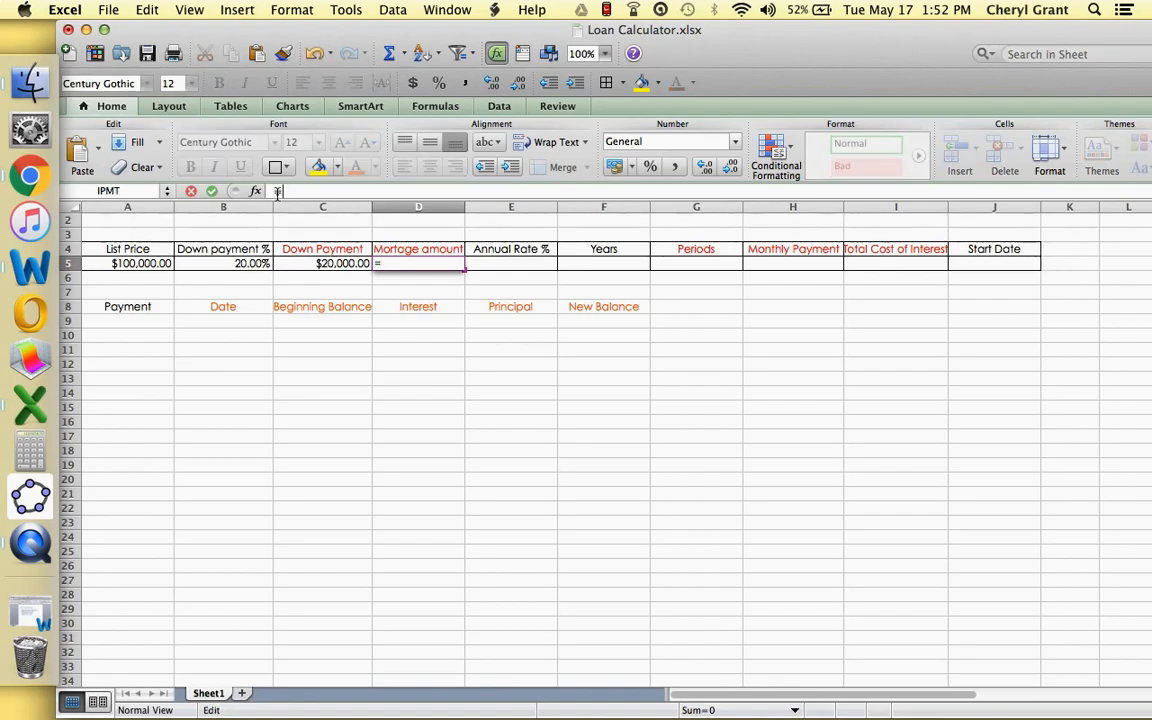
{"action": "left_click", "coordinate": [120, 265]}
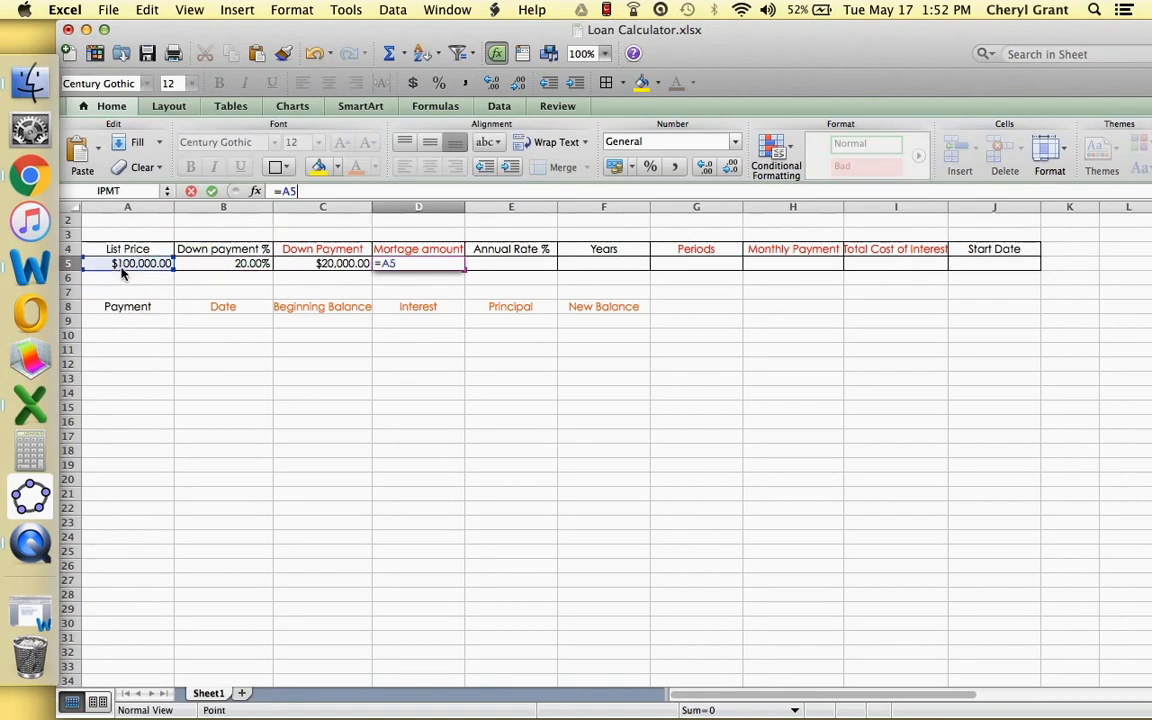
{"action": "type", "text": "-"}
{"action": "left_click", "coordinate": [292, 264]}
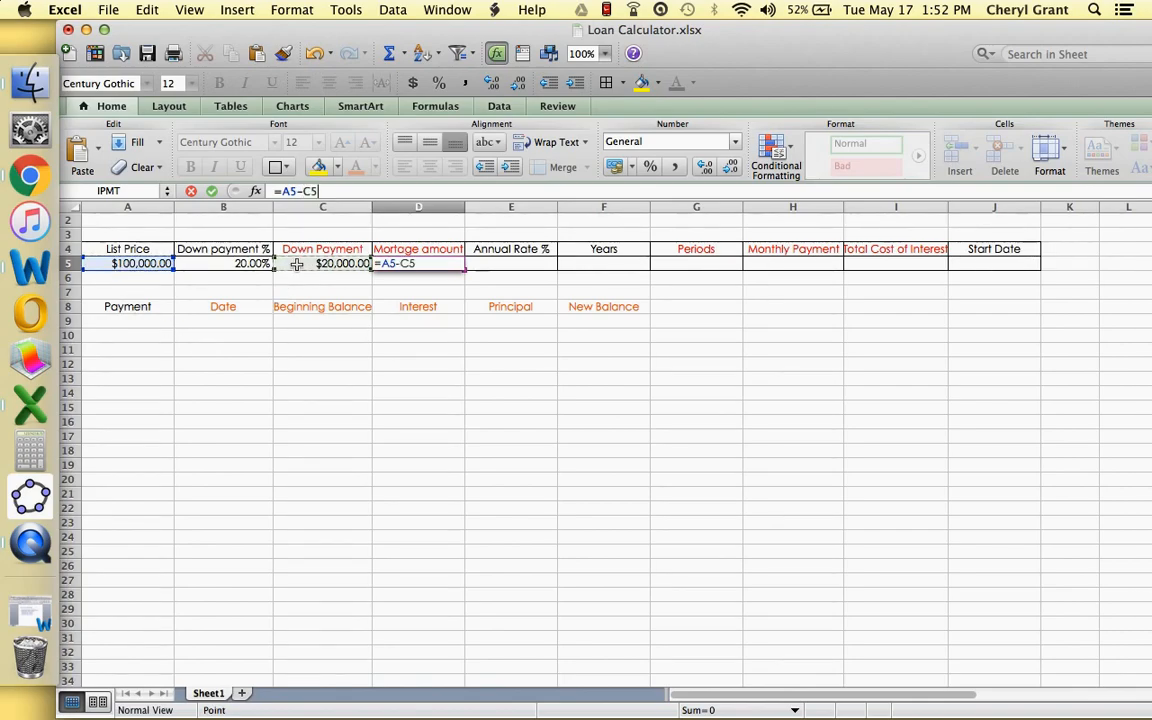
{"action": "key", "text": "Return"}
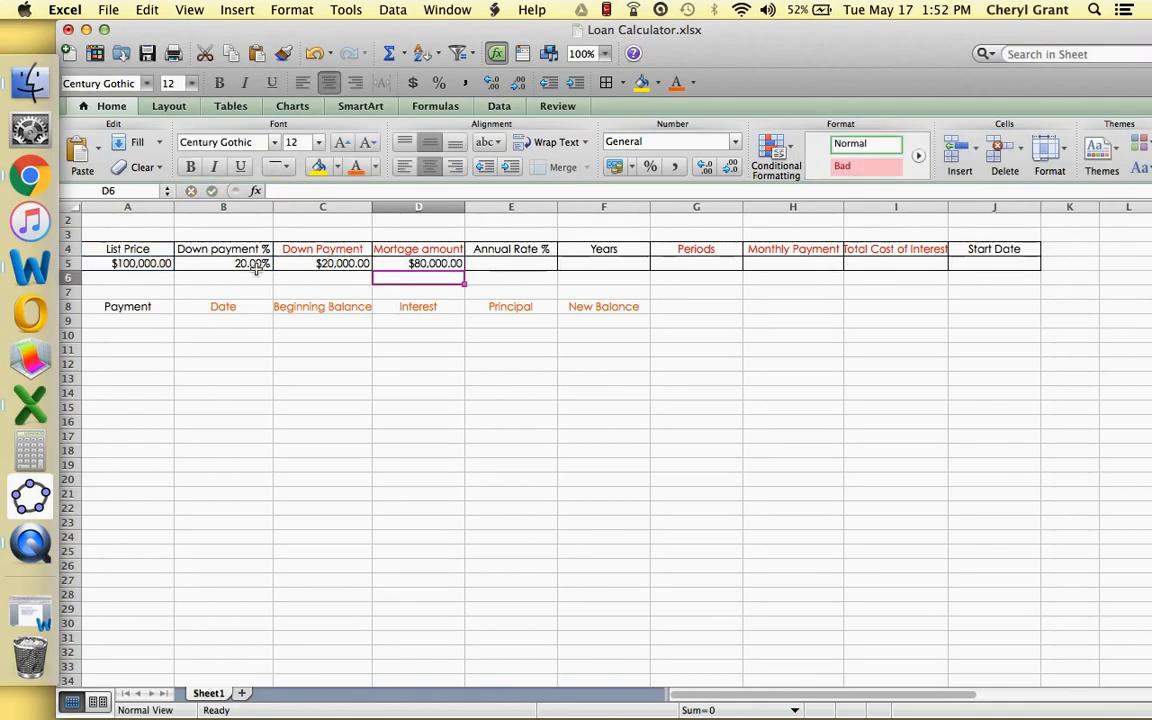
Set the down payment percentage in cell B5 to 15%
{"action": "left_click", "coordinate": [253, 269]}
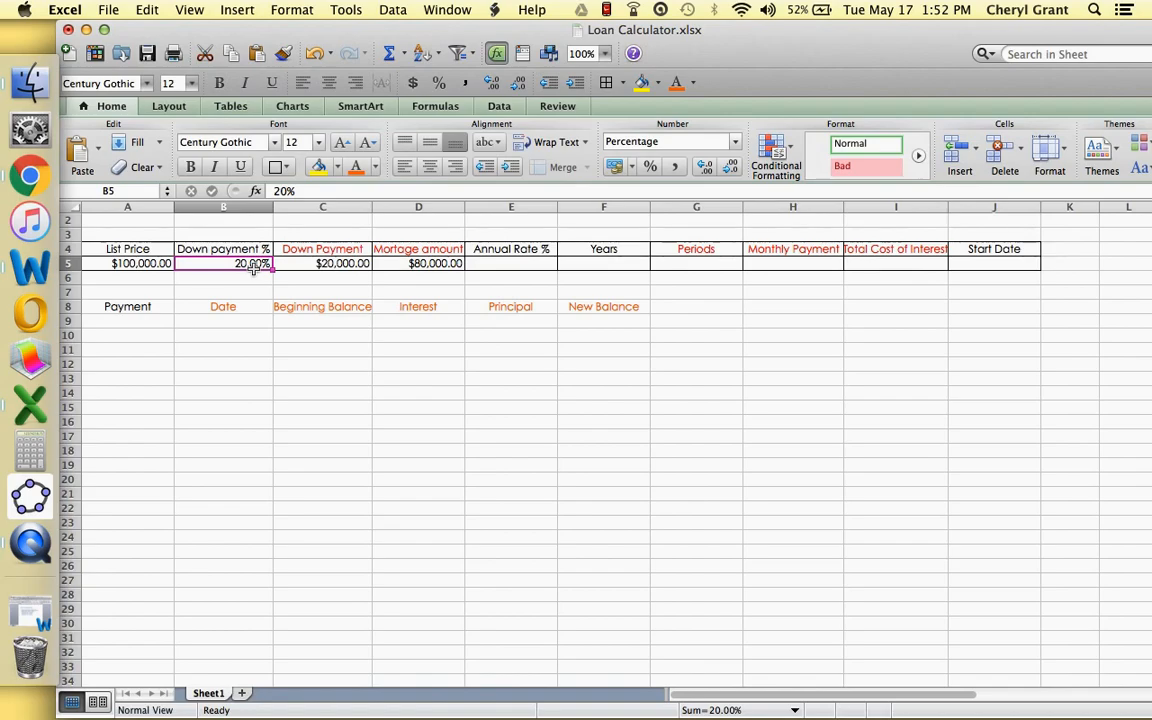
{"action": "type", "text": "15"}
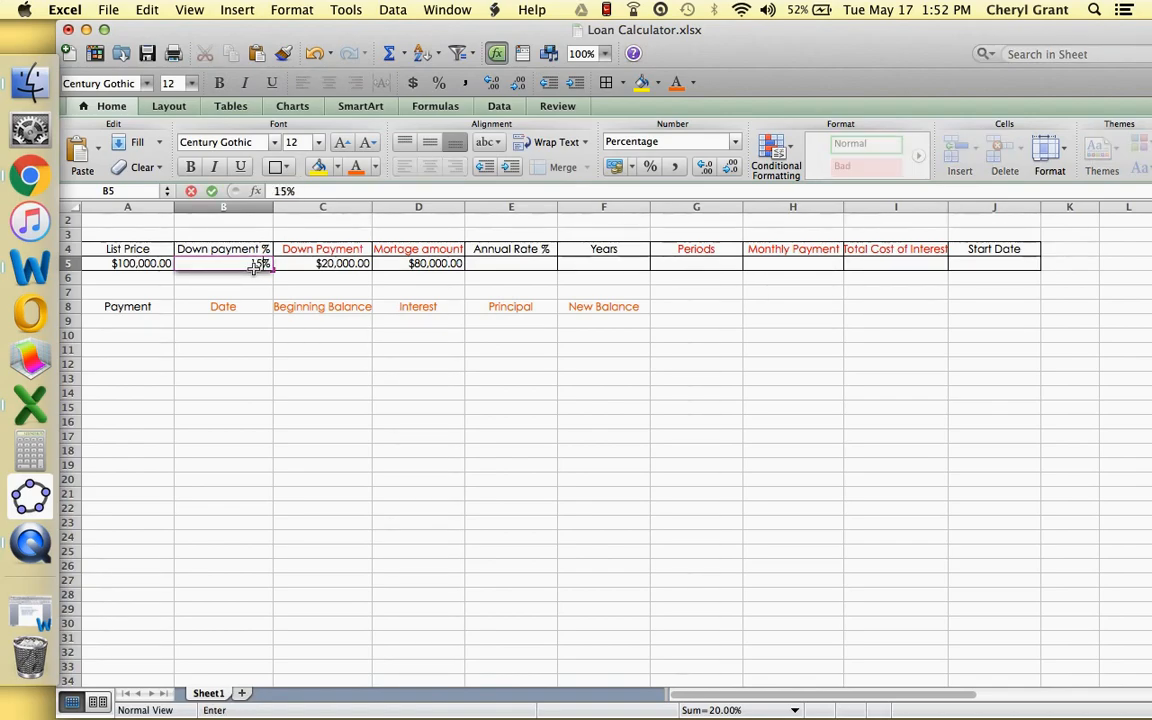
{"action": "key", "text": "Return"}
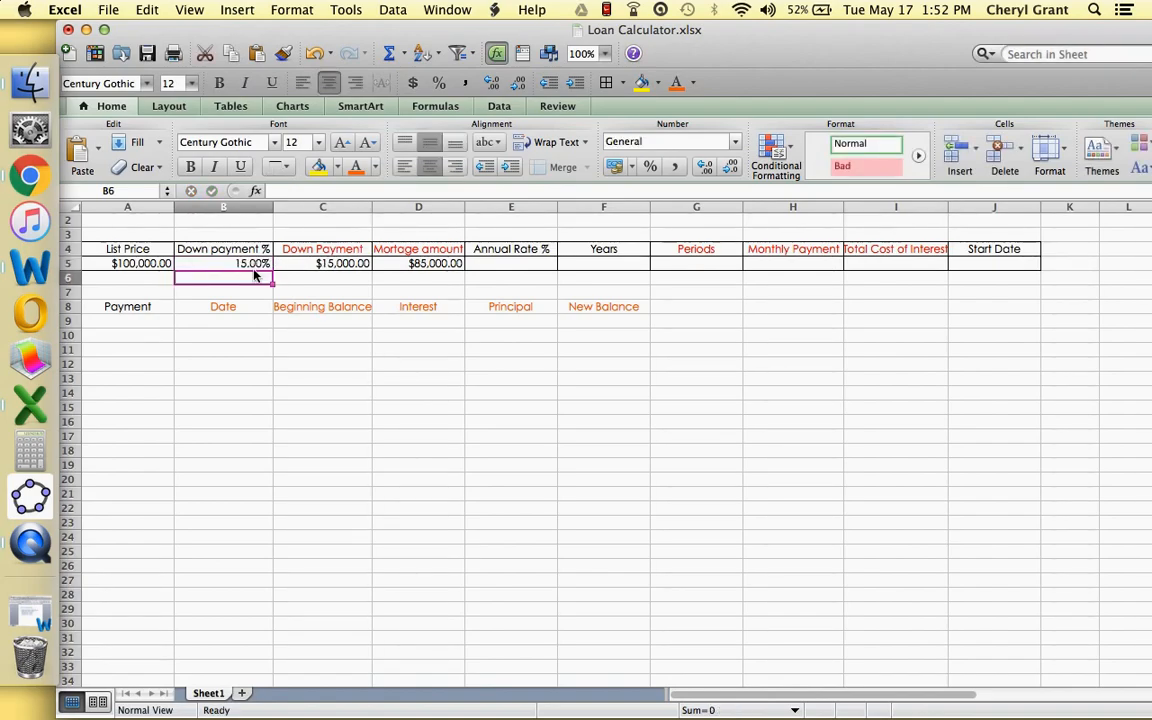
Format cell E5 as Percentage with 2 decimal places and enter 5% as the annual rate
{"action": "left_click", "coordinate": [486, 267]}
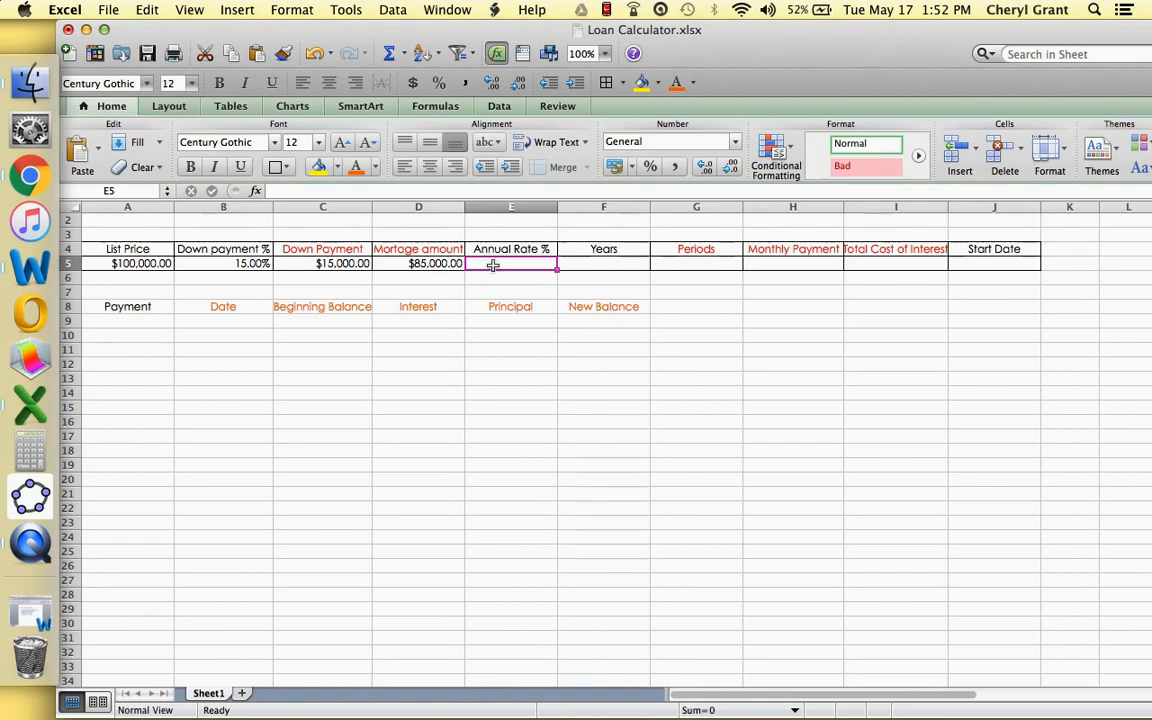
{"action": "left_click", "coordinate": [296, 12]}
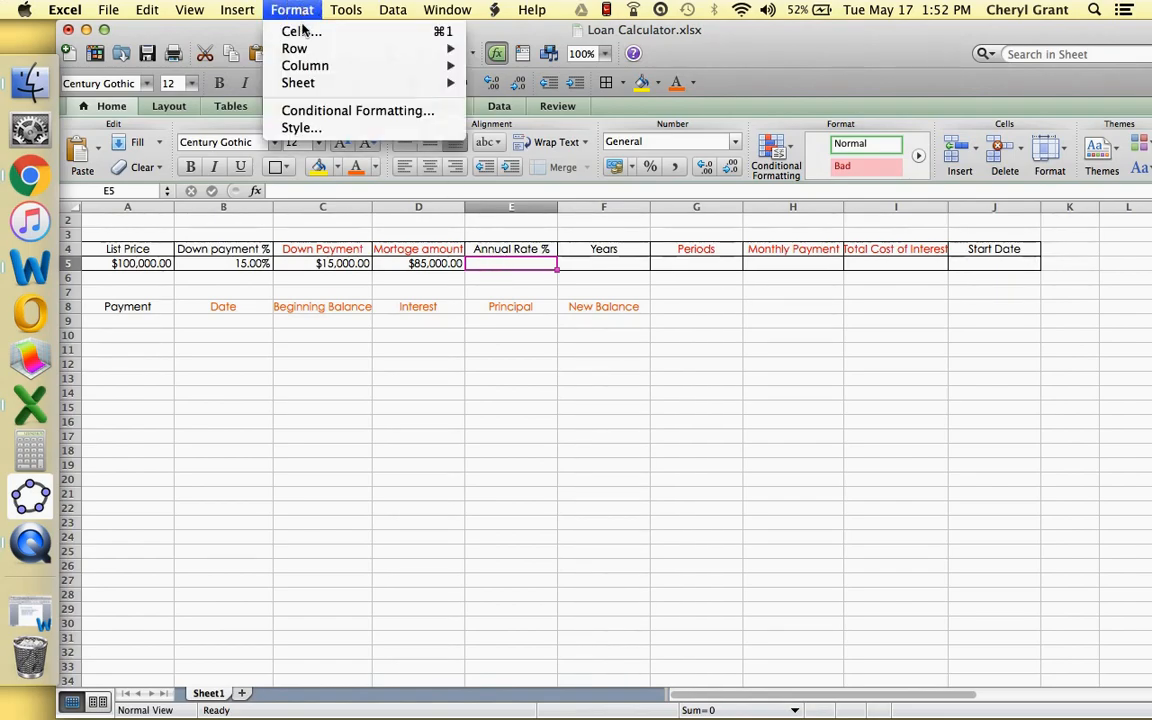
{"action": "left_click", "coordinate": [303, 36]}
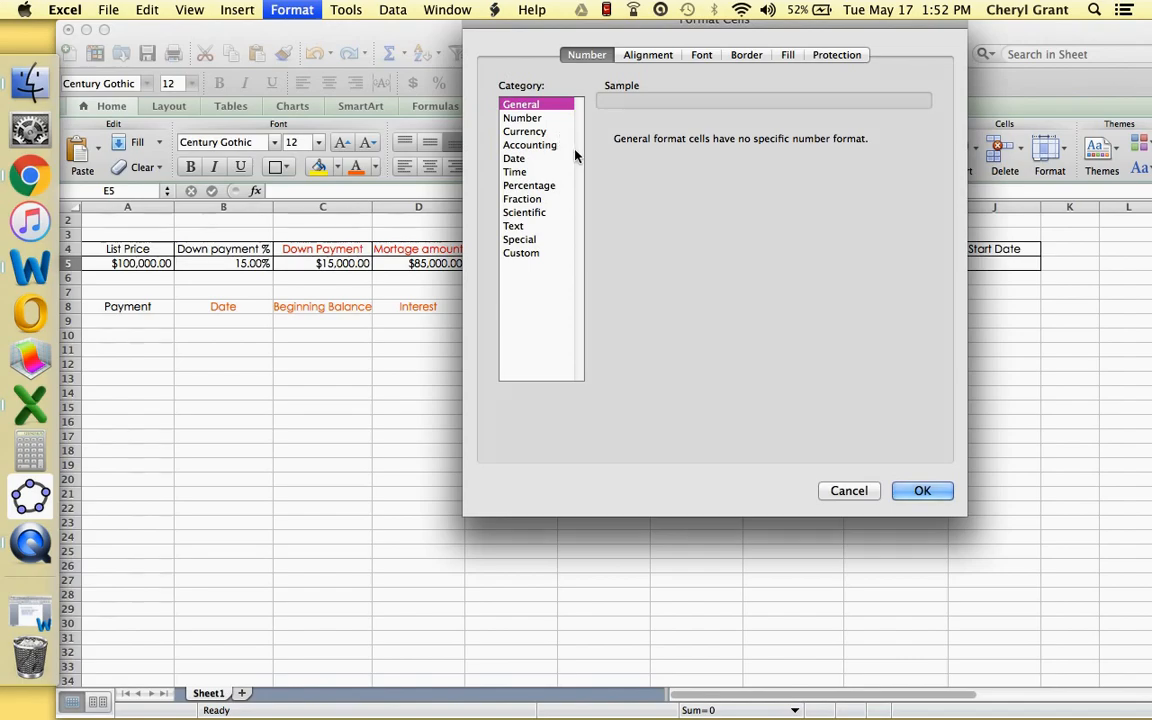
{"action": "left_click", "coordinate": [530, 185]}
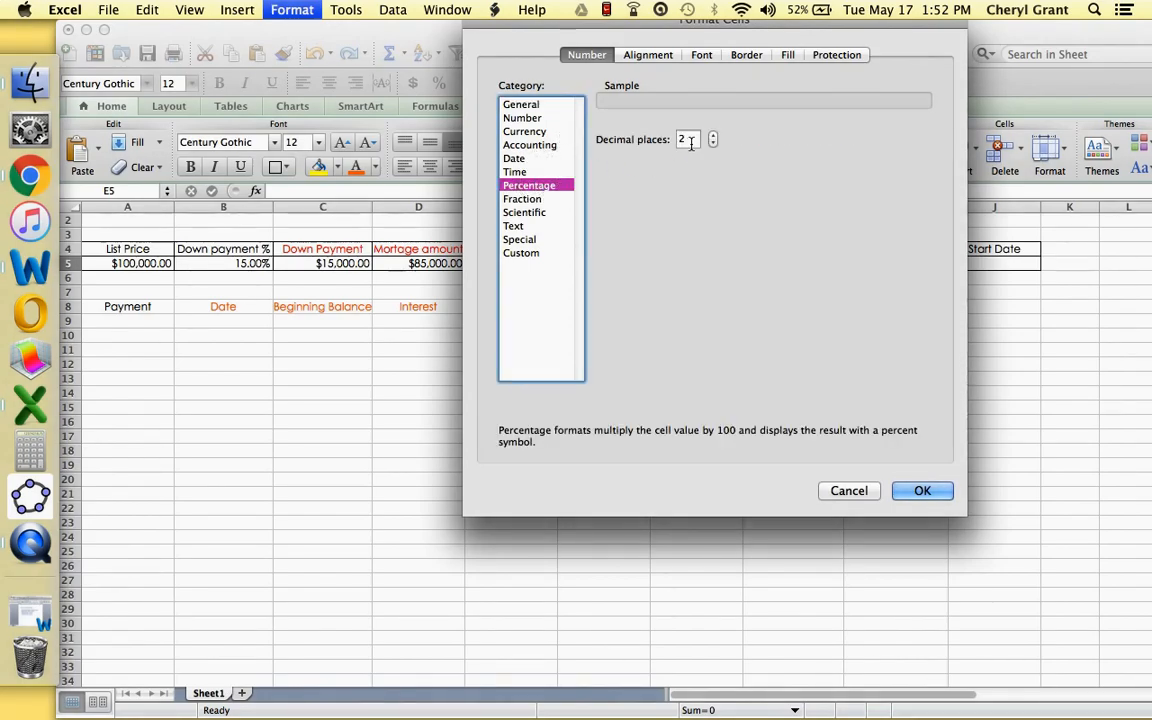
{"action": "left_click", "coordinate": [917, 492]}
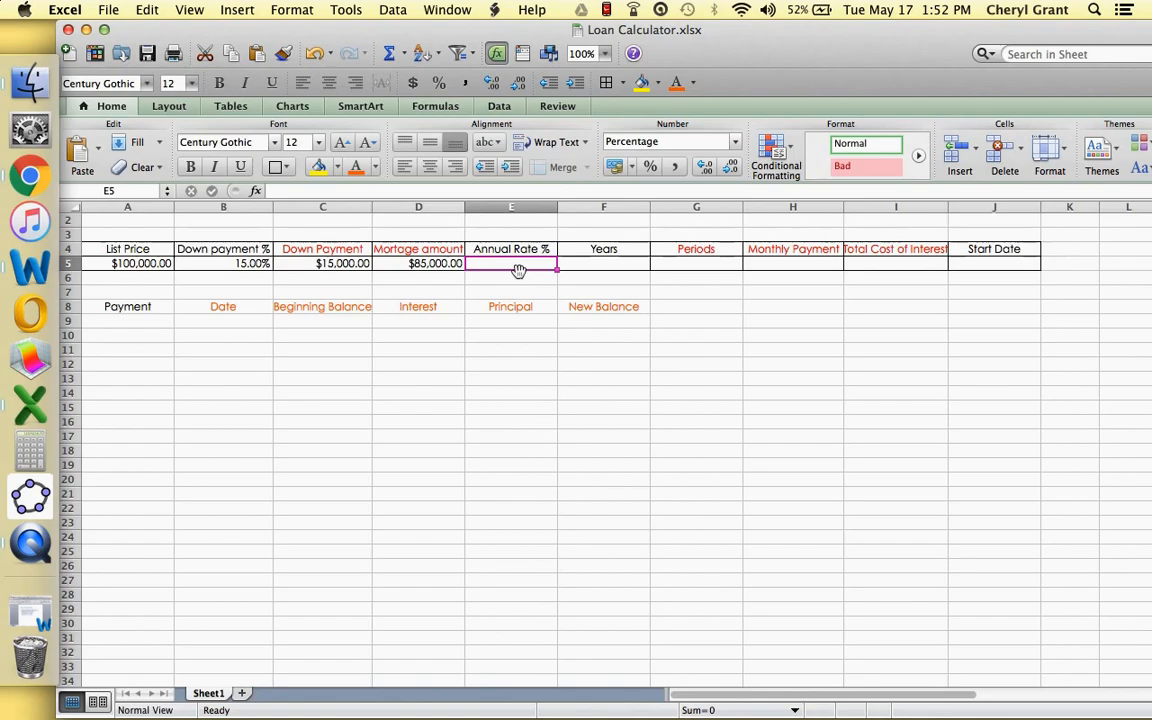
{"action": "type", "text": "5"}
{"action": "key", "text": "Return"}
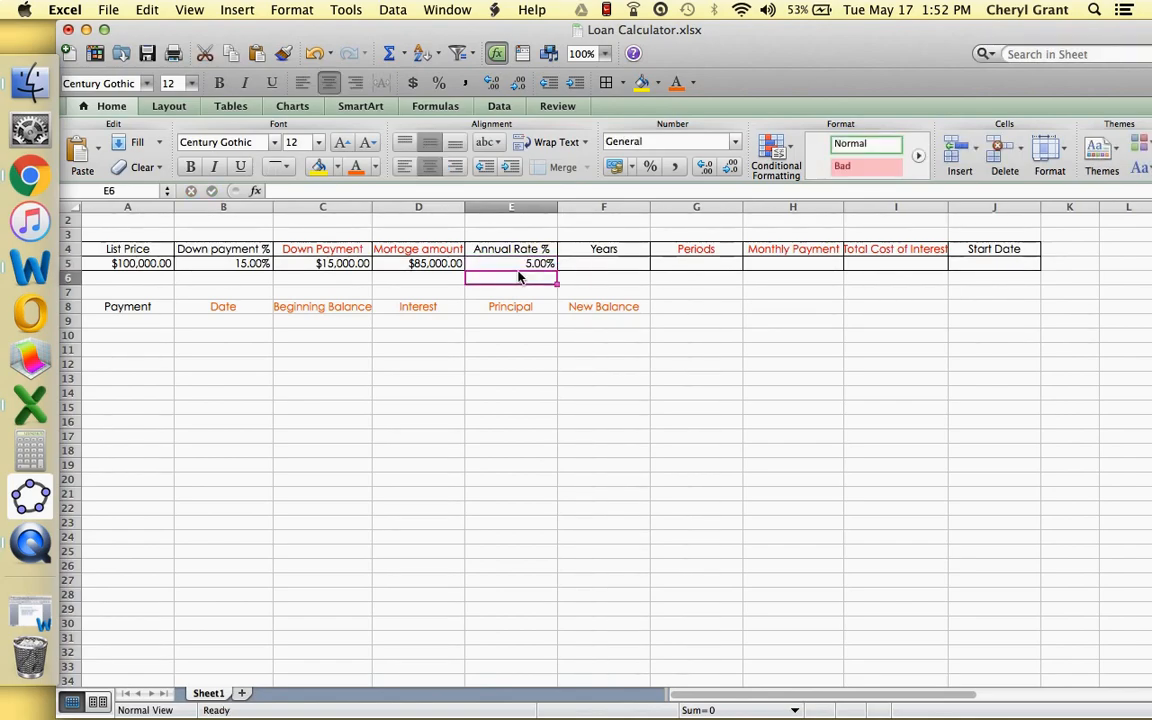
Enter 20 as the number of years in cell F5
{"action": "left_click", "coordinate": [582, 262]}
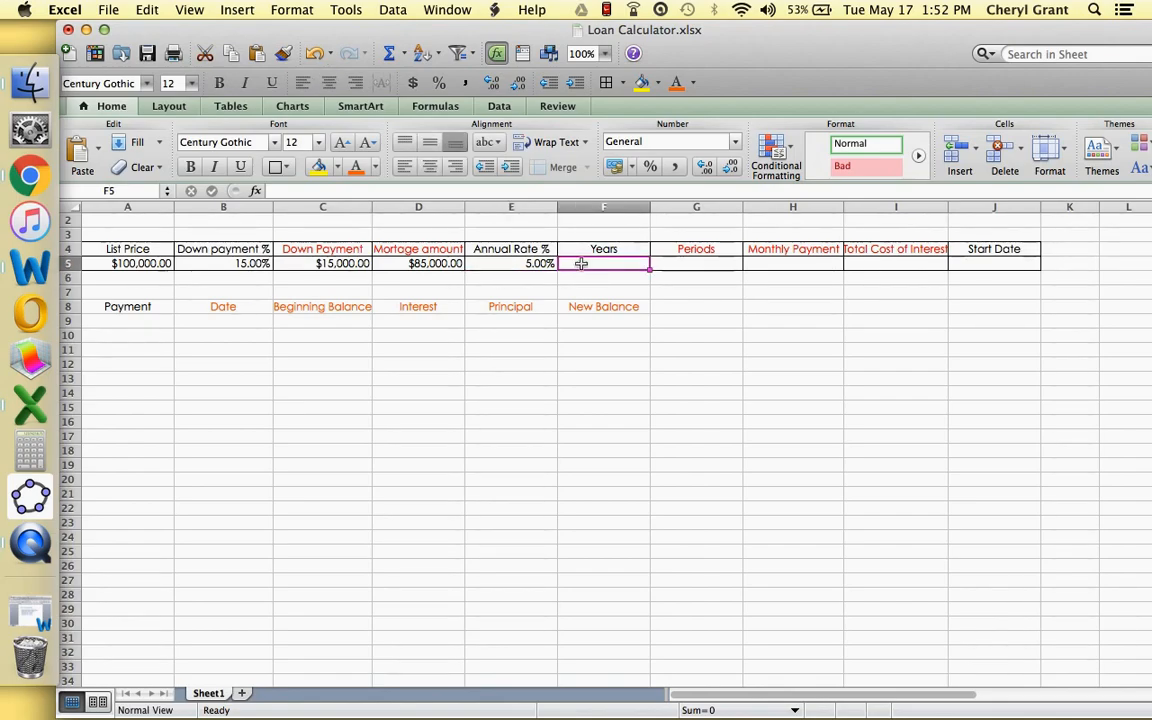
{"action": "type", "text": "20"}
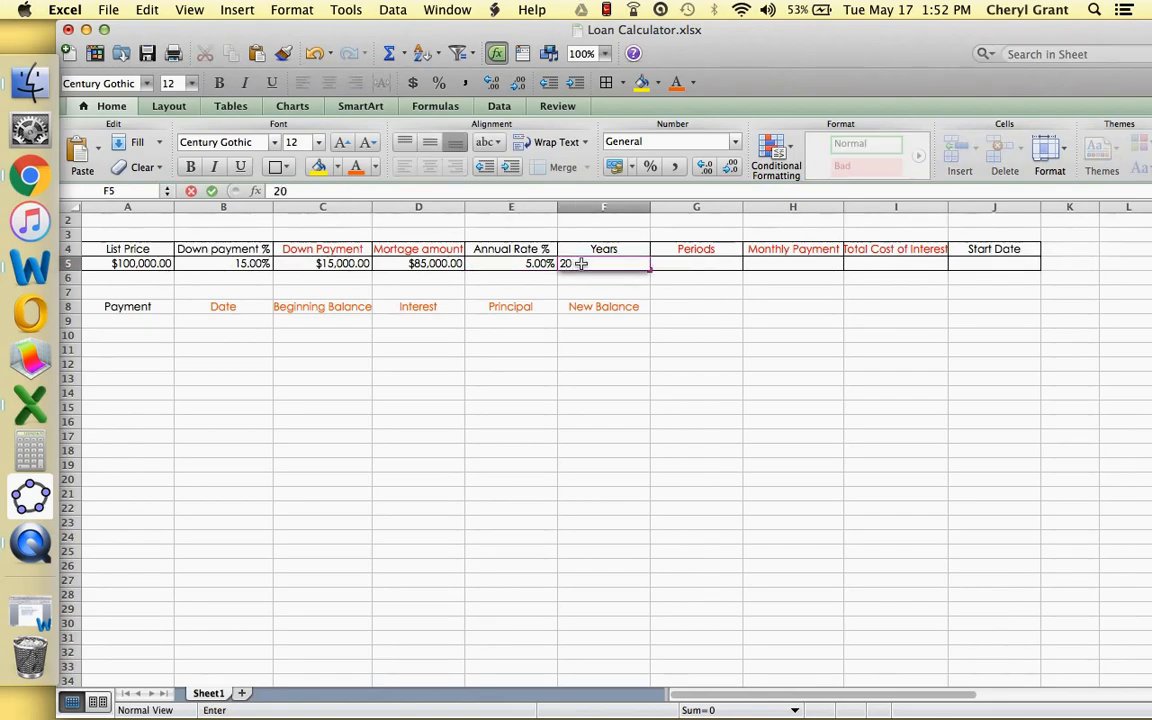
{"action": "key", "text": "Return"}
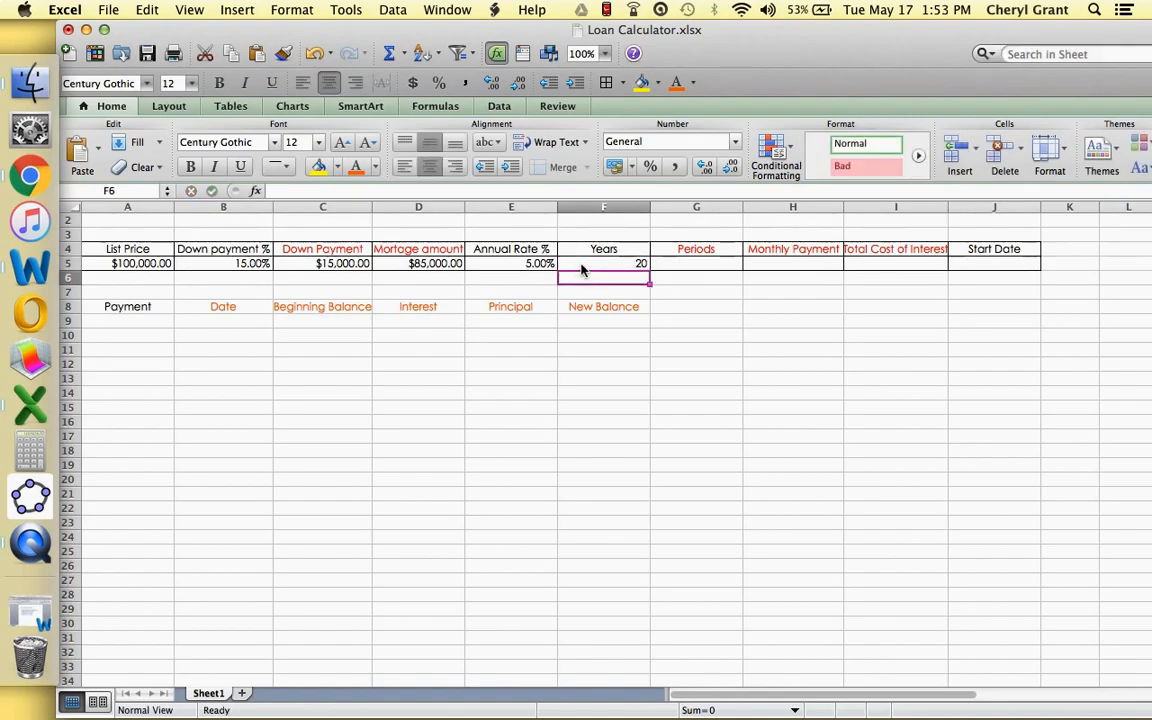
Calculate the number of periods in cell G5 with the formula =F5*12
{"action": "left_click", "coordinate": [669, 265]}
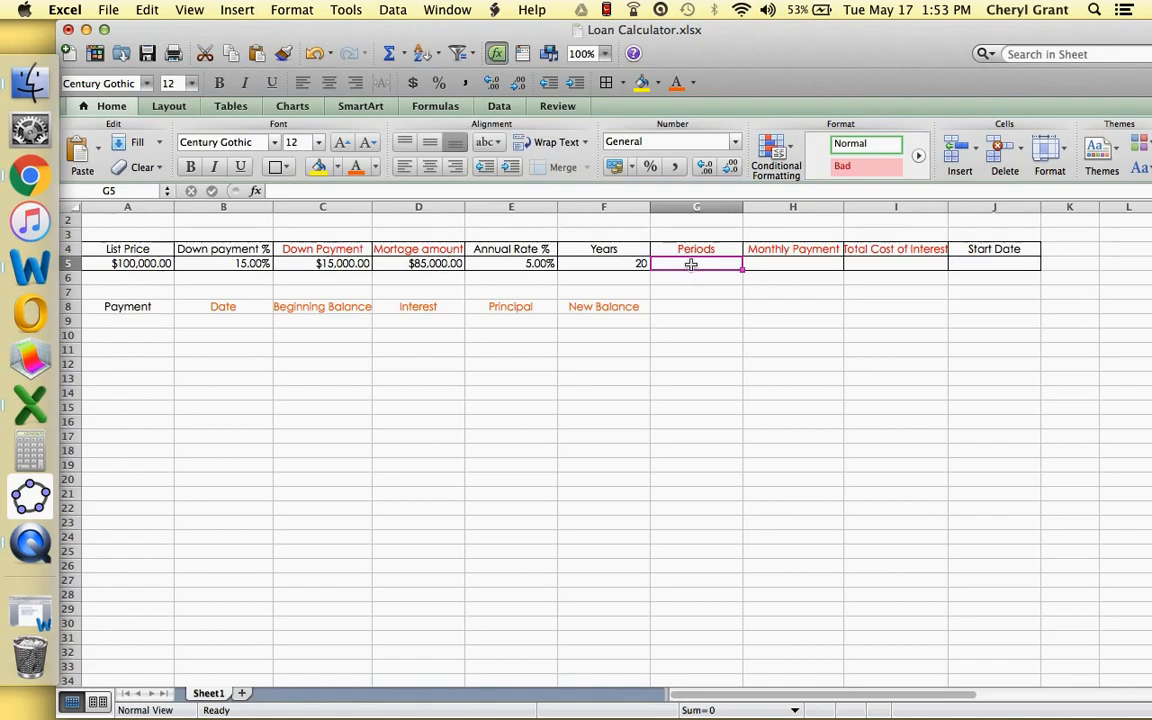
{"action": "type", "text": "="}
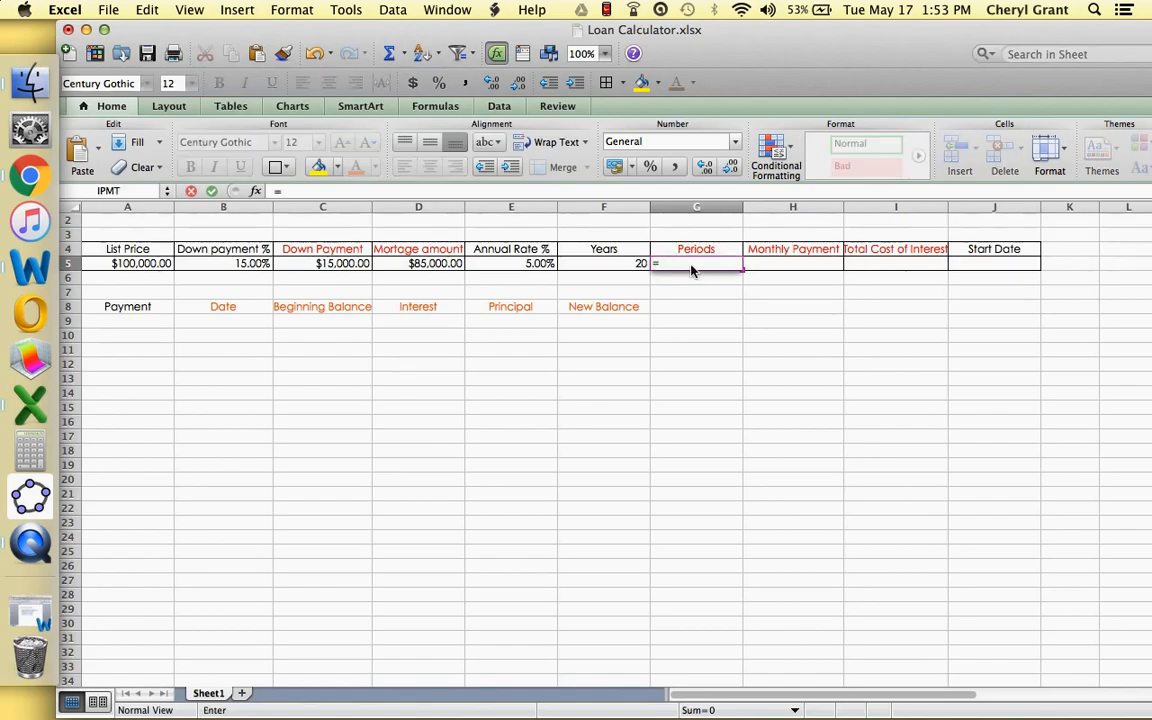
{"action": "left_click", "coordinate": [636, 266]}
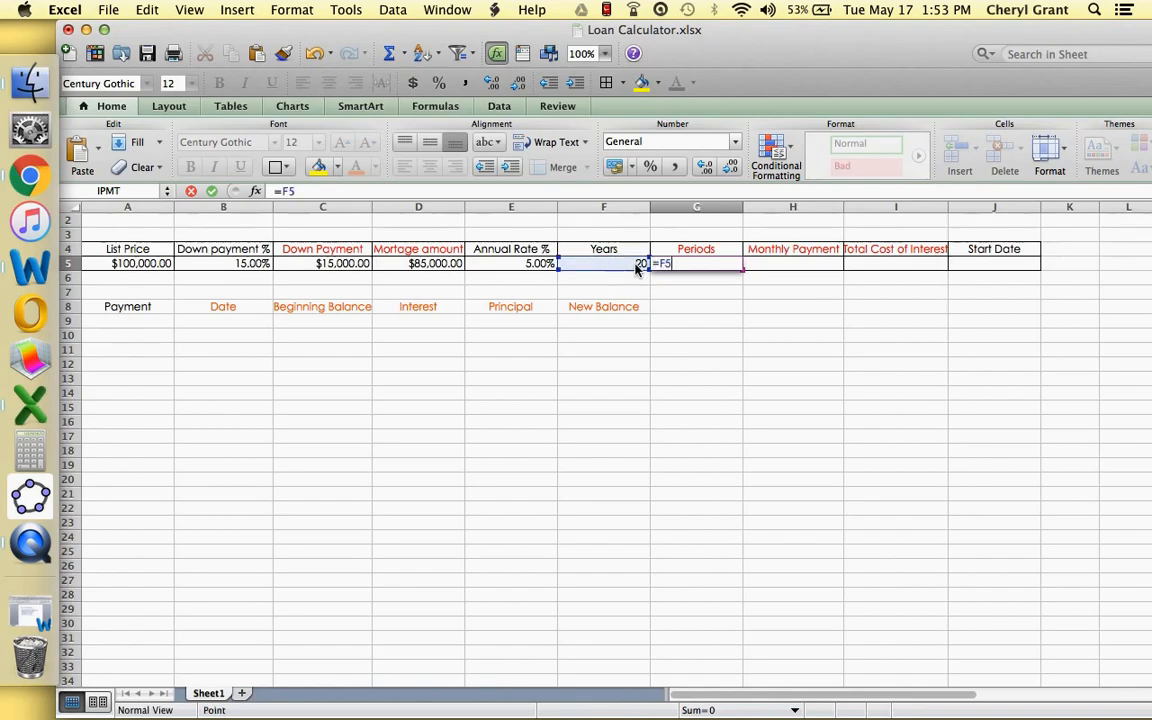
{"action": "type", "text": "*"}
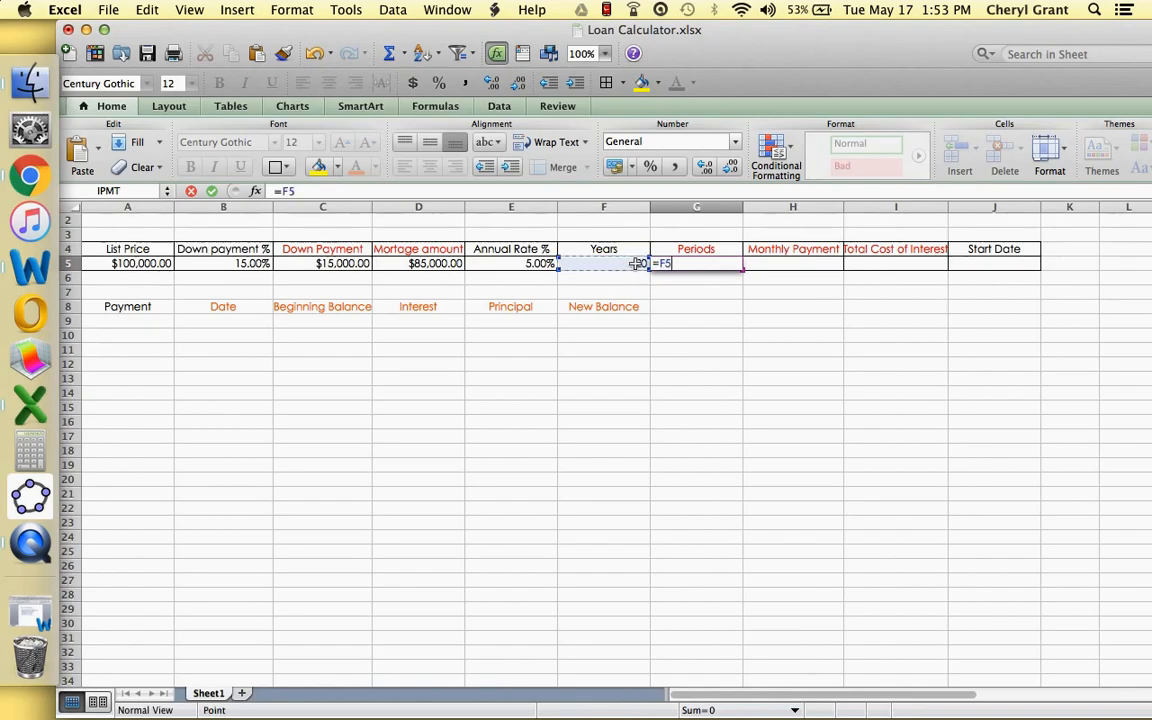
{"action": "type", "text": "12"}
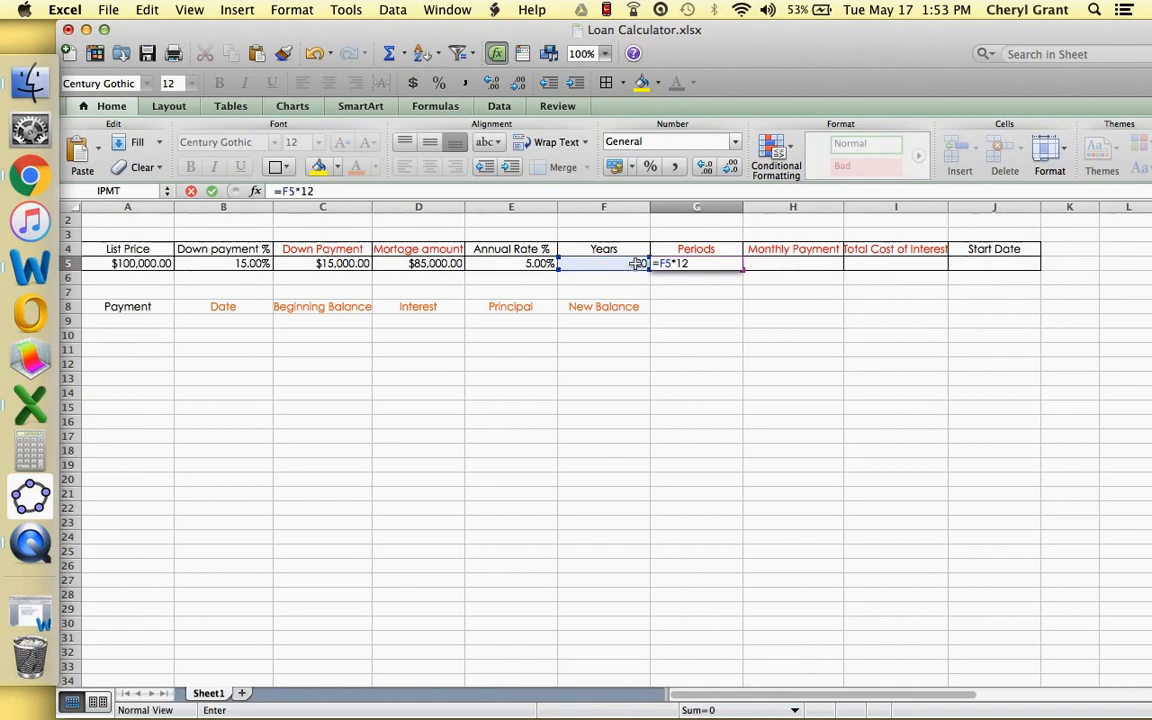
{"action": "key", "text": "Return"}
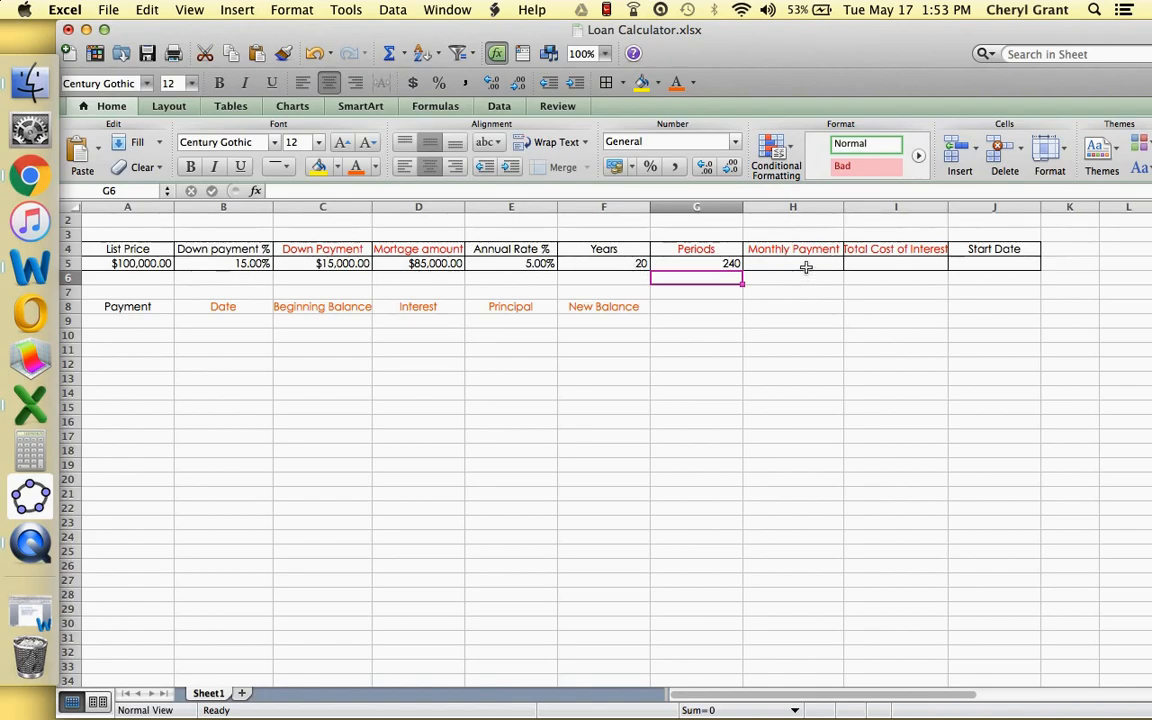
Calculate the monthly payment in cell H5 with the formula =PMT(E5/12,G5,D5)
{"action": "left_click", "coordinate": [806, 265]}
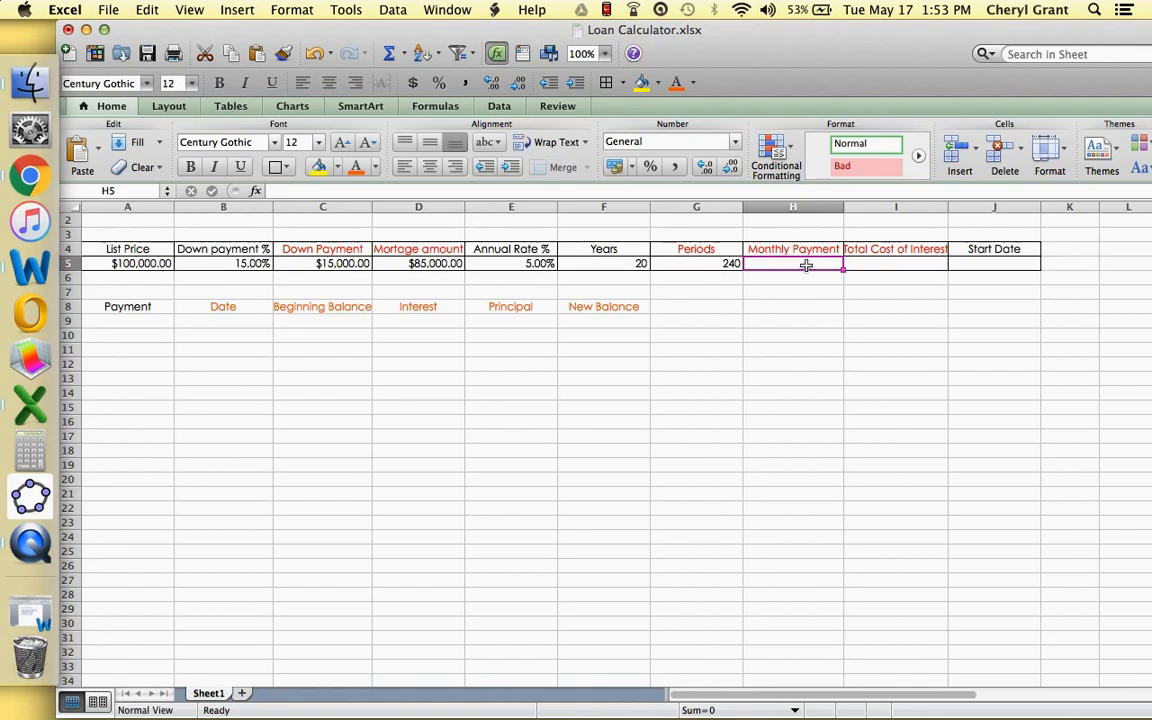
{"action": "type", "text": "="}
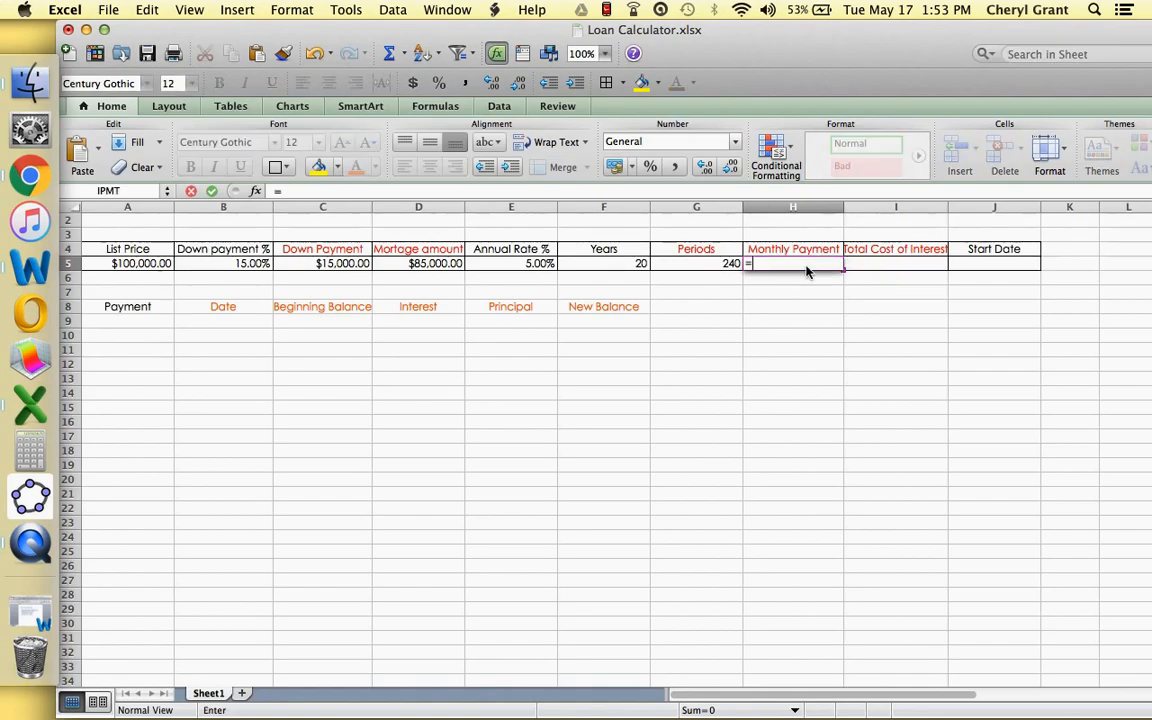
{"action": "type", "text": "pmt"}
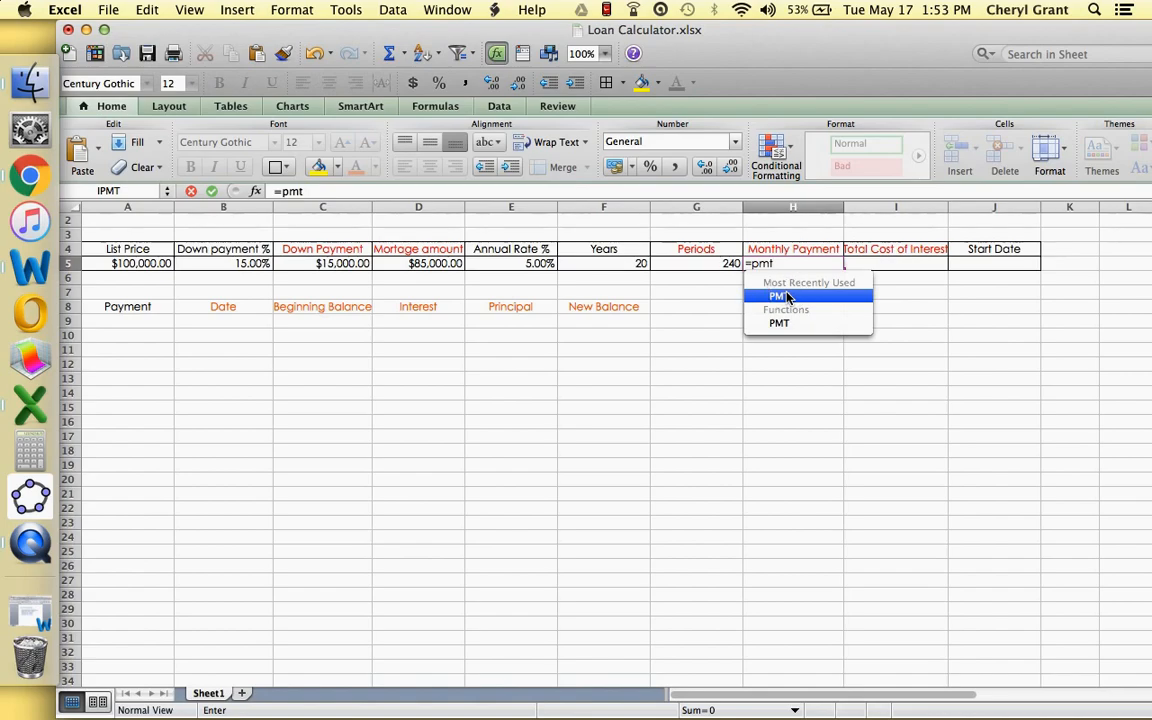
{"action": "double_click", "coordinate": [787, 296]}
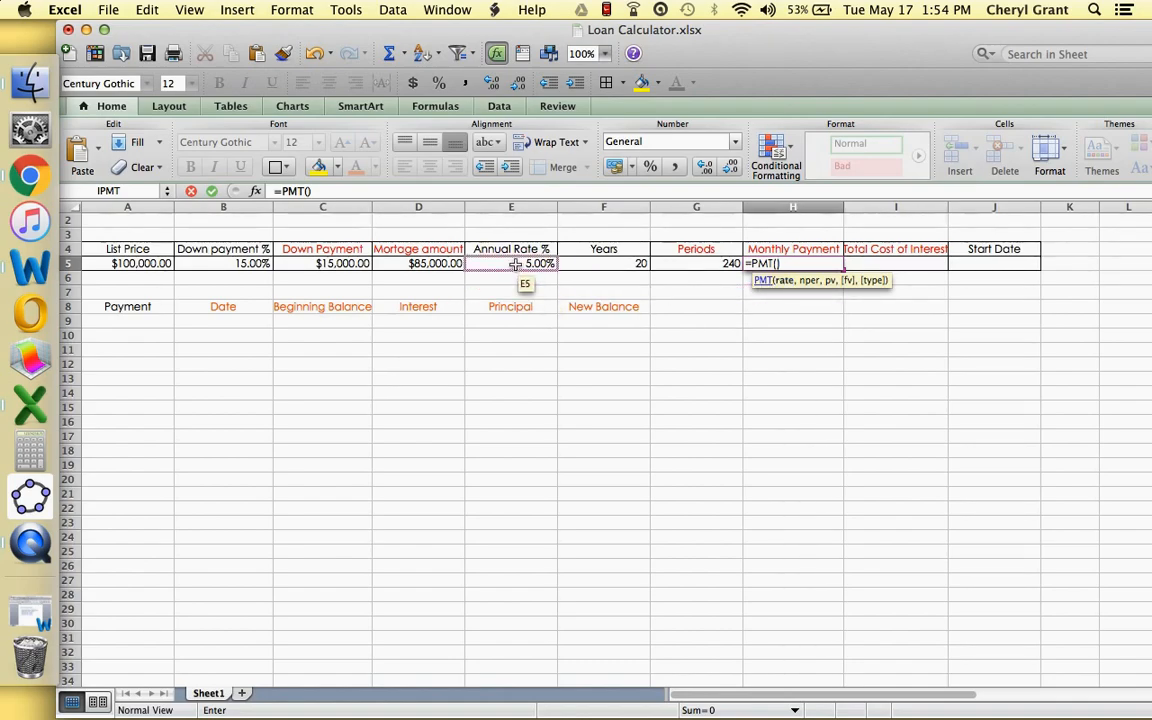
{"action": "left_click", "coordinate": [515, 264]}
{"action": "type", "text": "/12"}
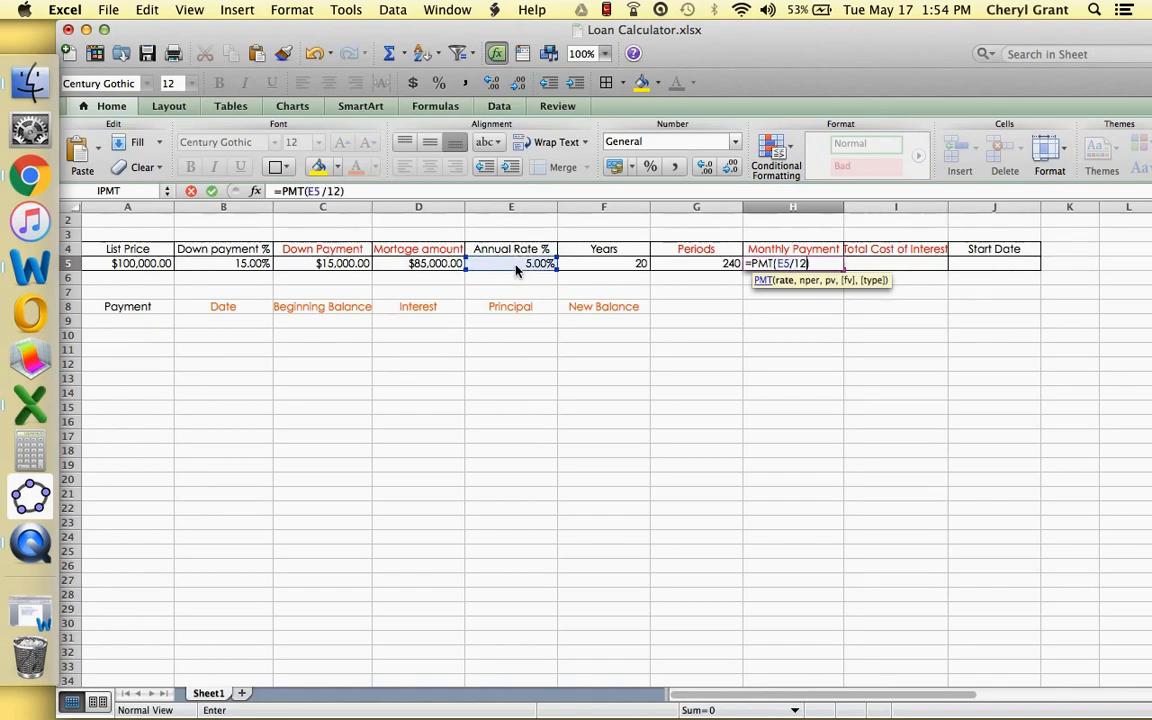
{"action": "type", "text": ","}
{"action": "left_click", "coordinate": [706, 263]}
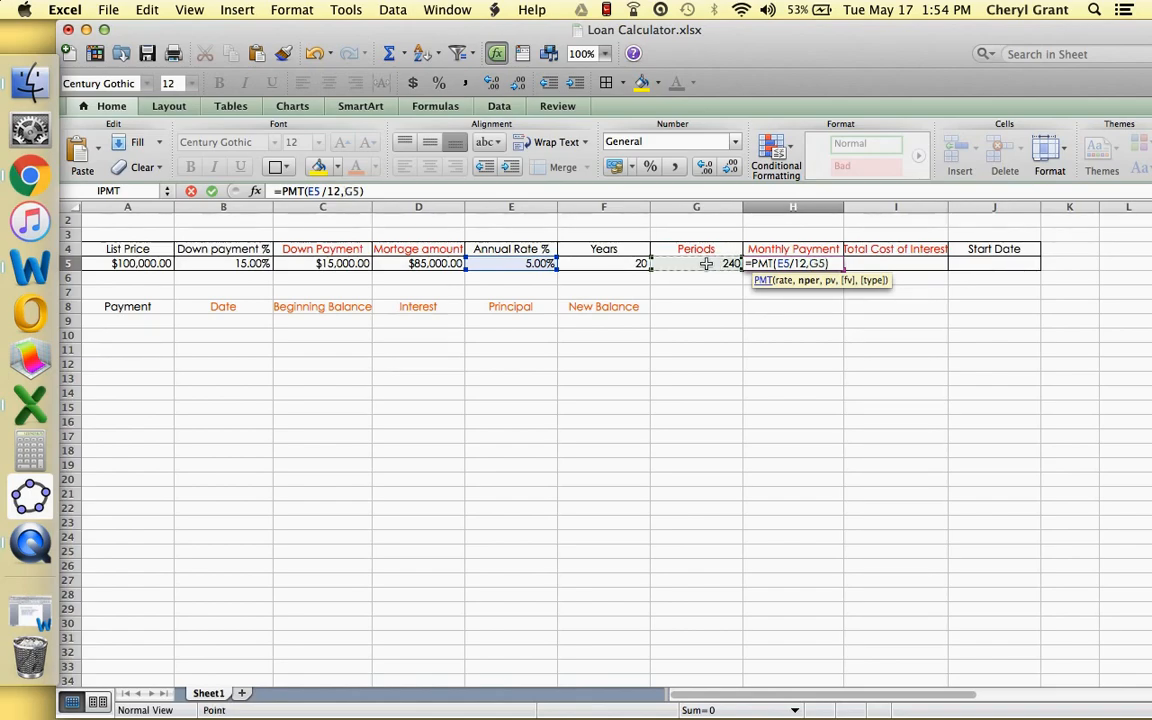
{"action": "type", "text": ","}
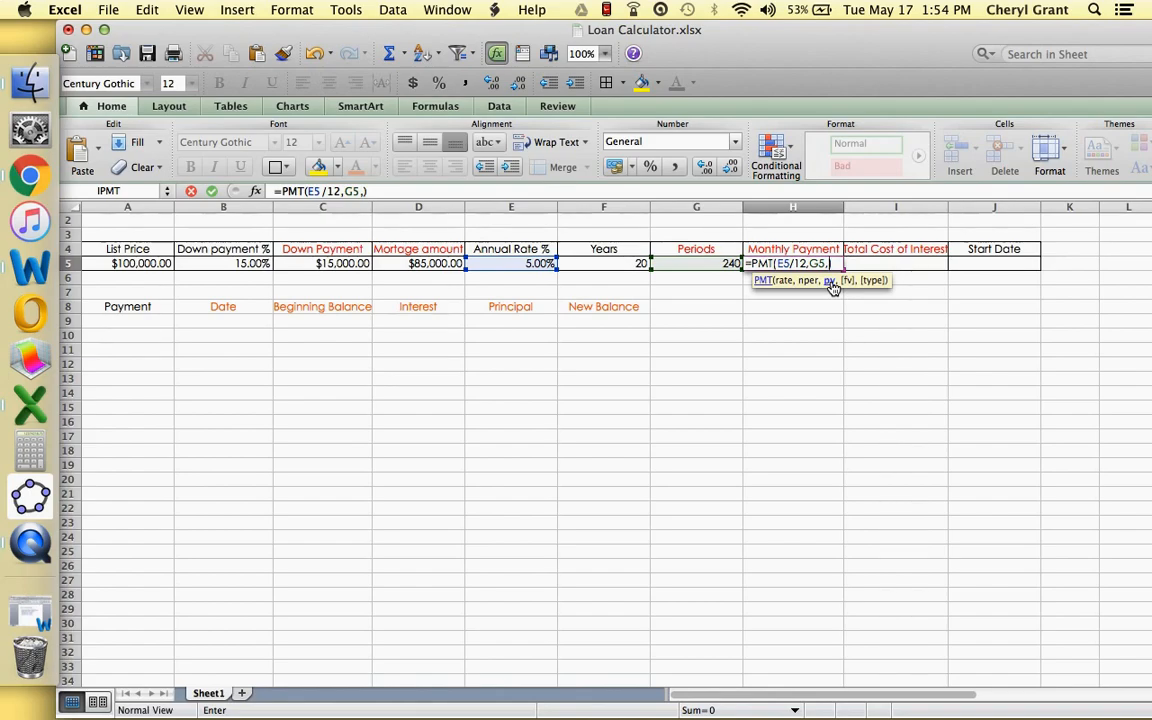
{"action": "left_click", "coordinate": [427, 263]}
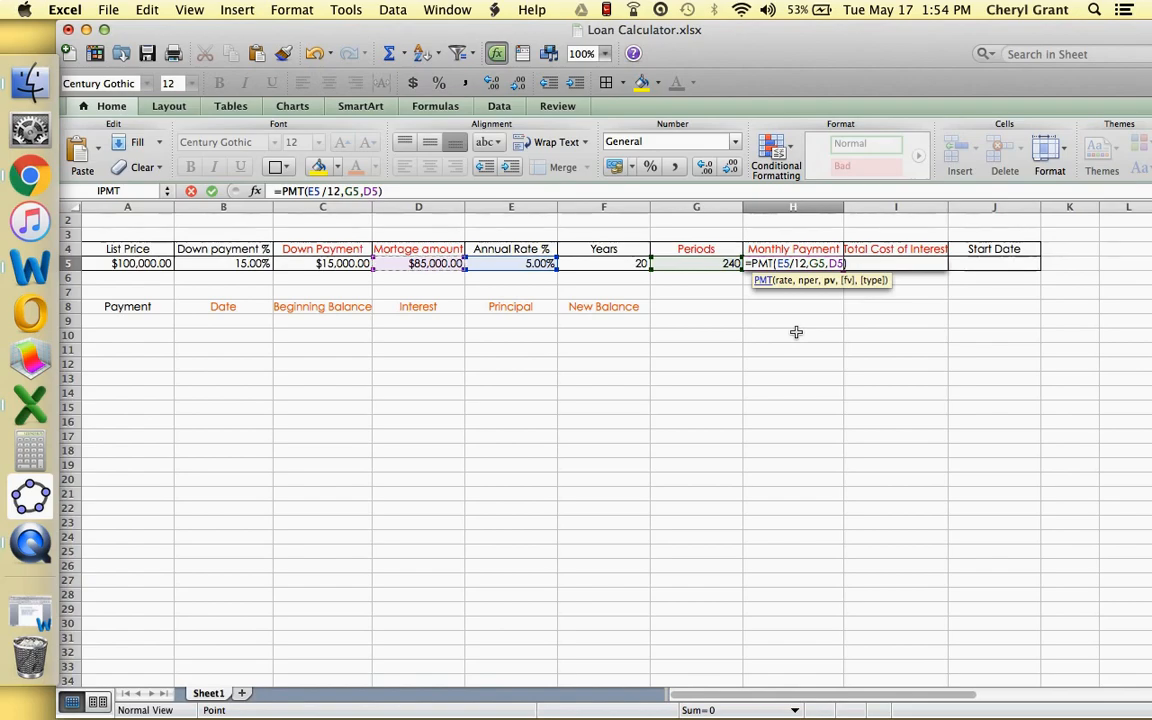
{"action": "key", "text": "Return"}
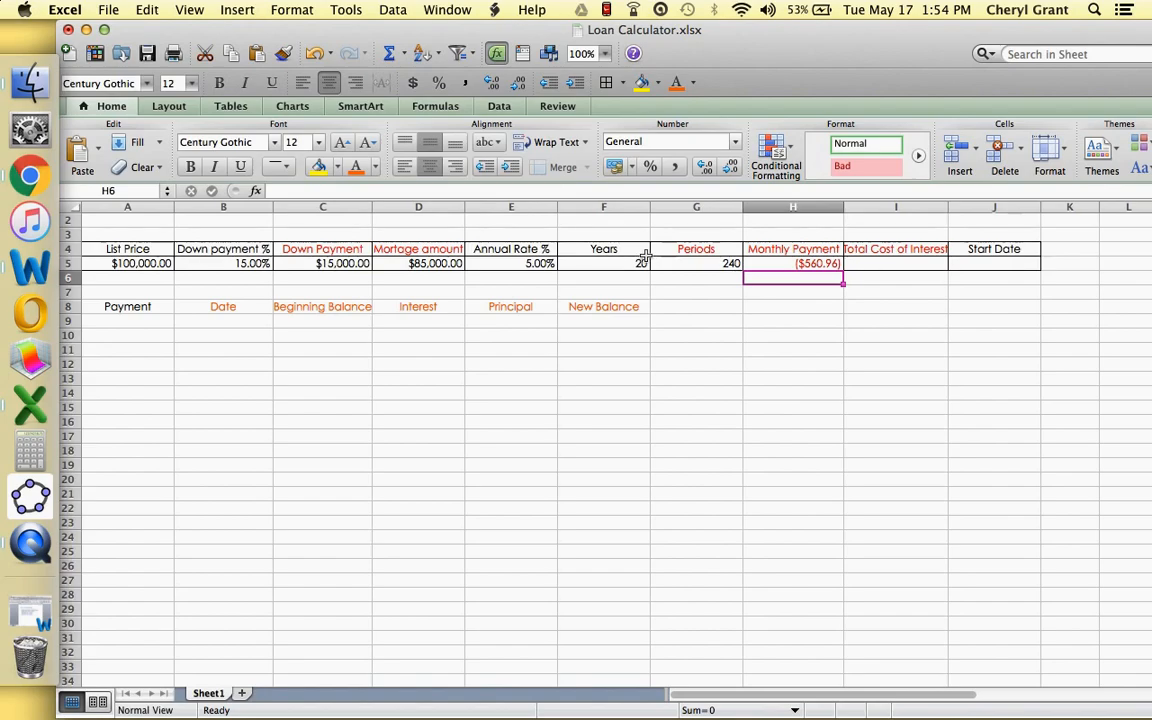
Calculate the total cost of interest in cell I5 with the formula =H5*G5+D5
{"action": "left_click", "coordinate": [881, 267]}
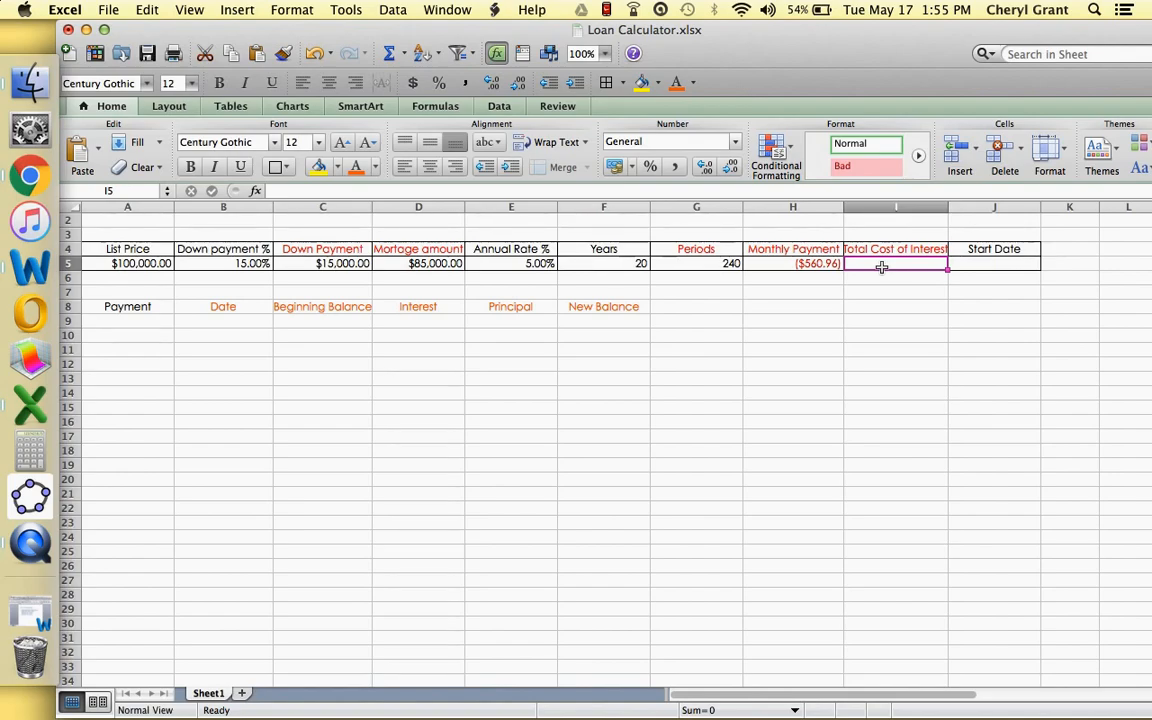
{"action": "left_click", "coordinate": [881, 266]}
{"action": "type", "text": "="}
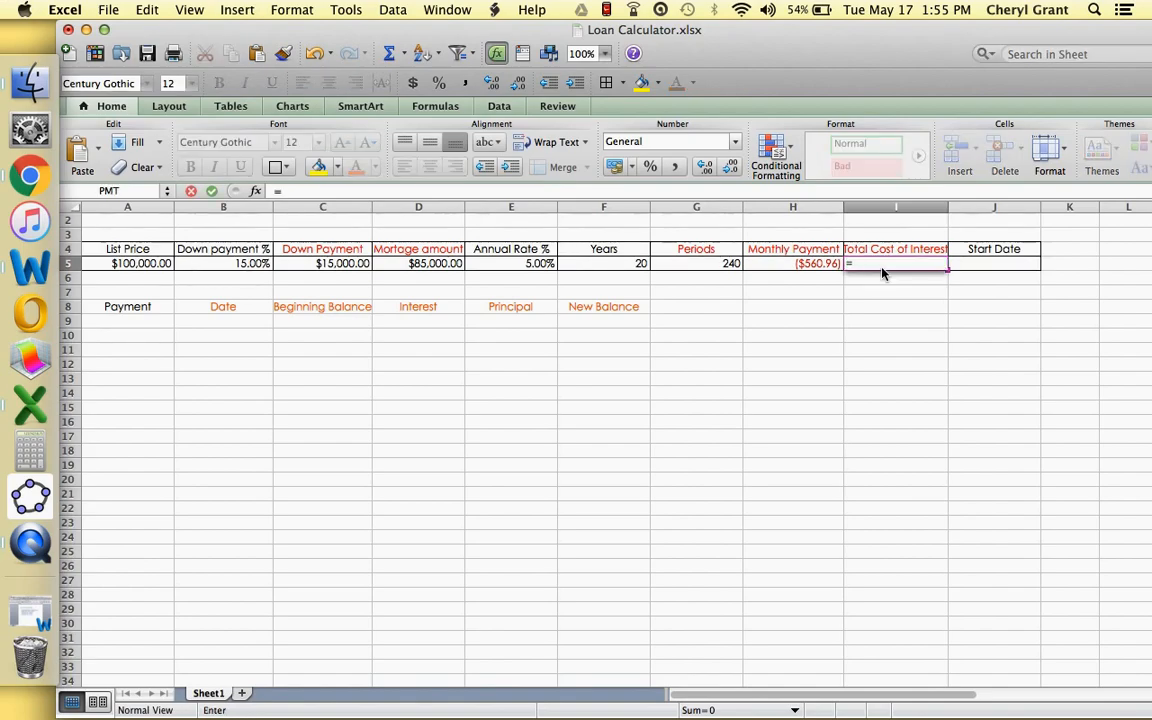
{"action": "left_click", "coordinate": [806, 266]}
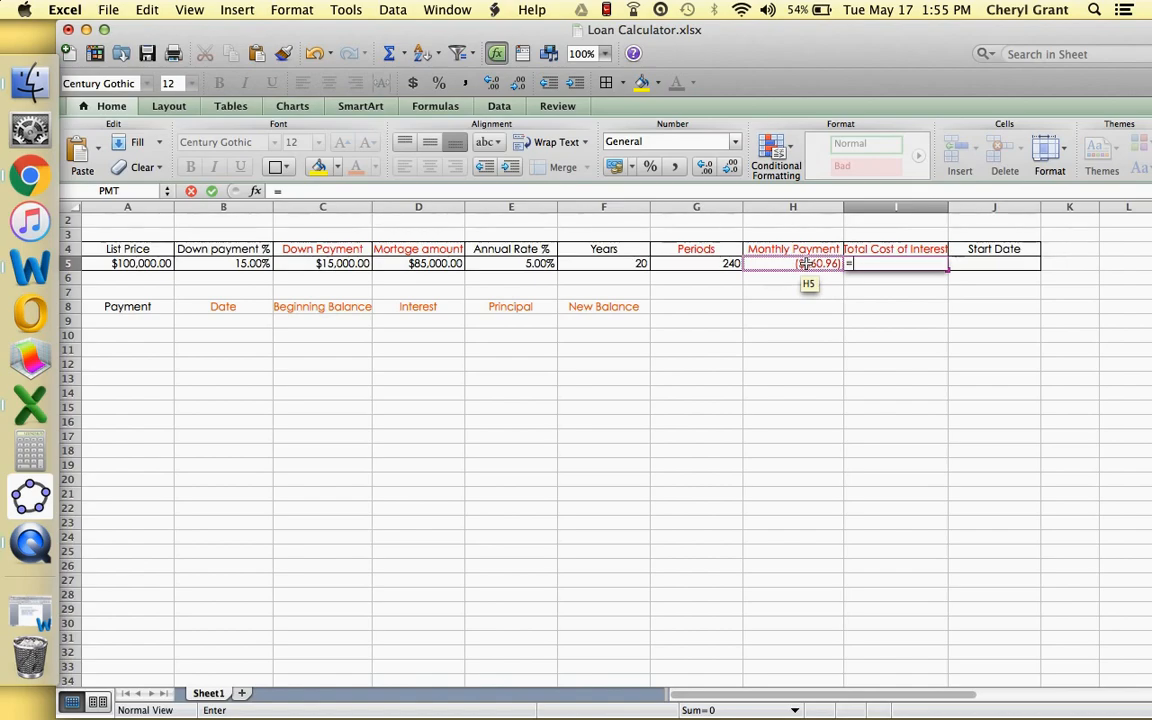
{"action": "left_click", "coordinate": [806, 265]}
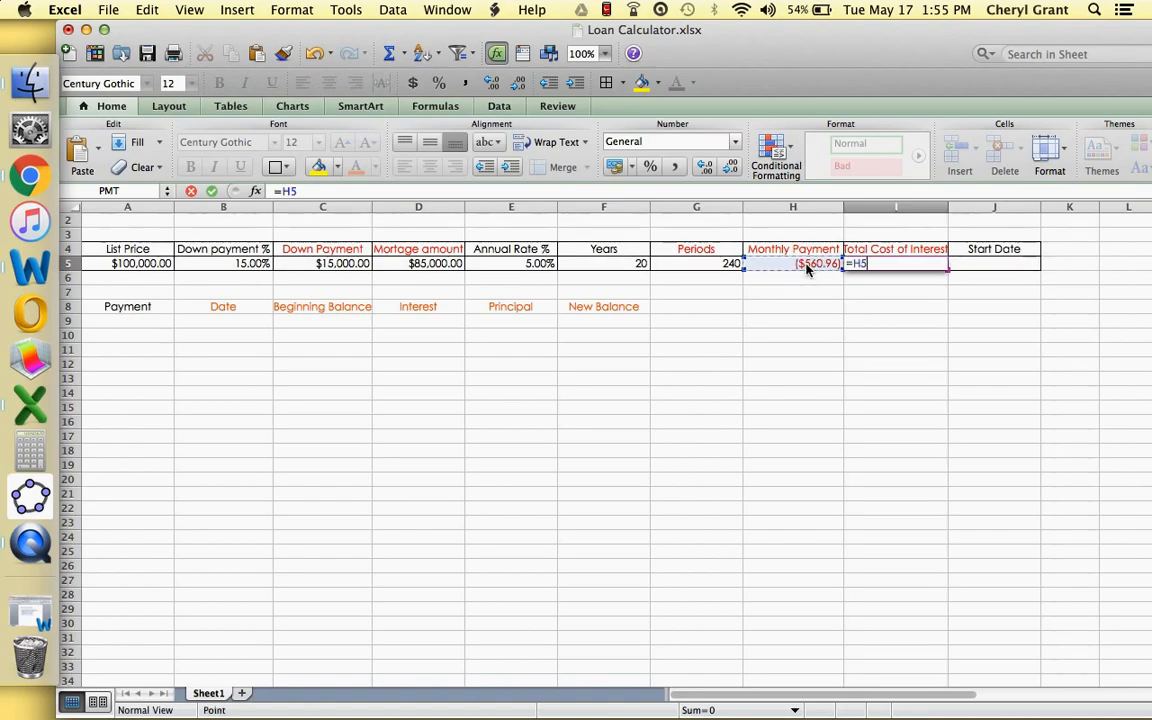
{"action": "type", "text": "*"}
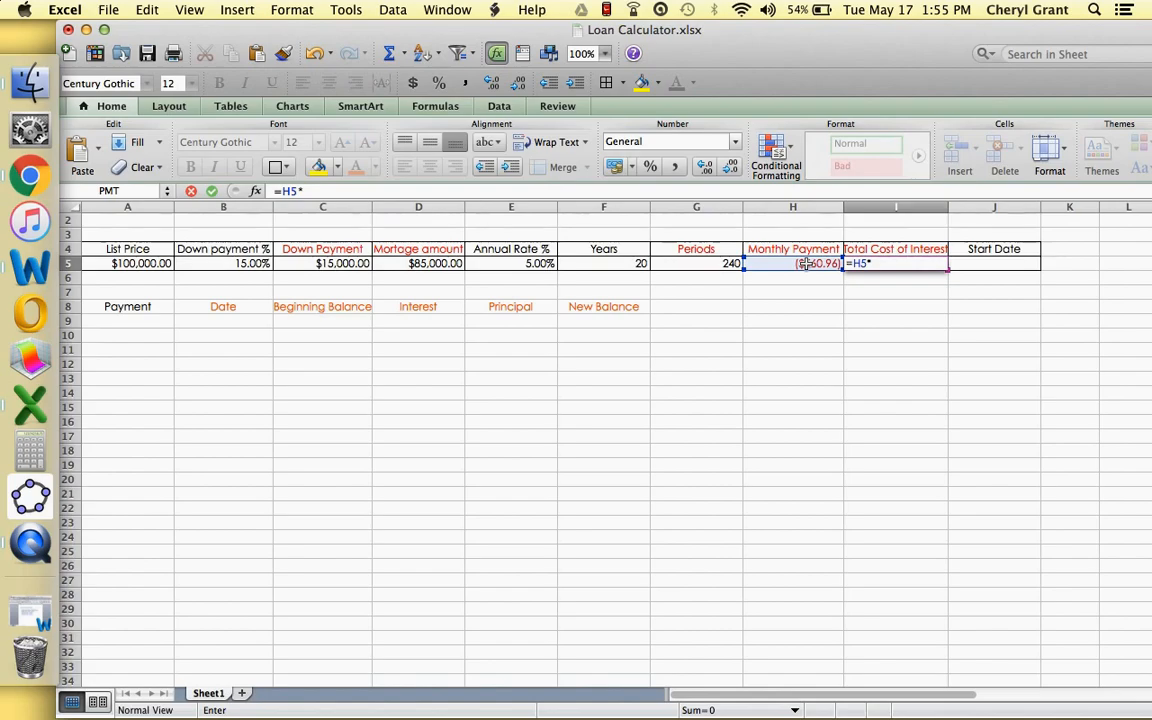
{"action": "left_click", "coordinate": [709, 264]}
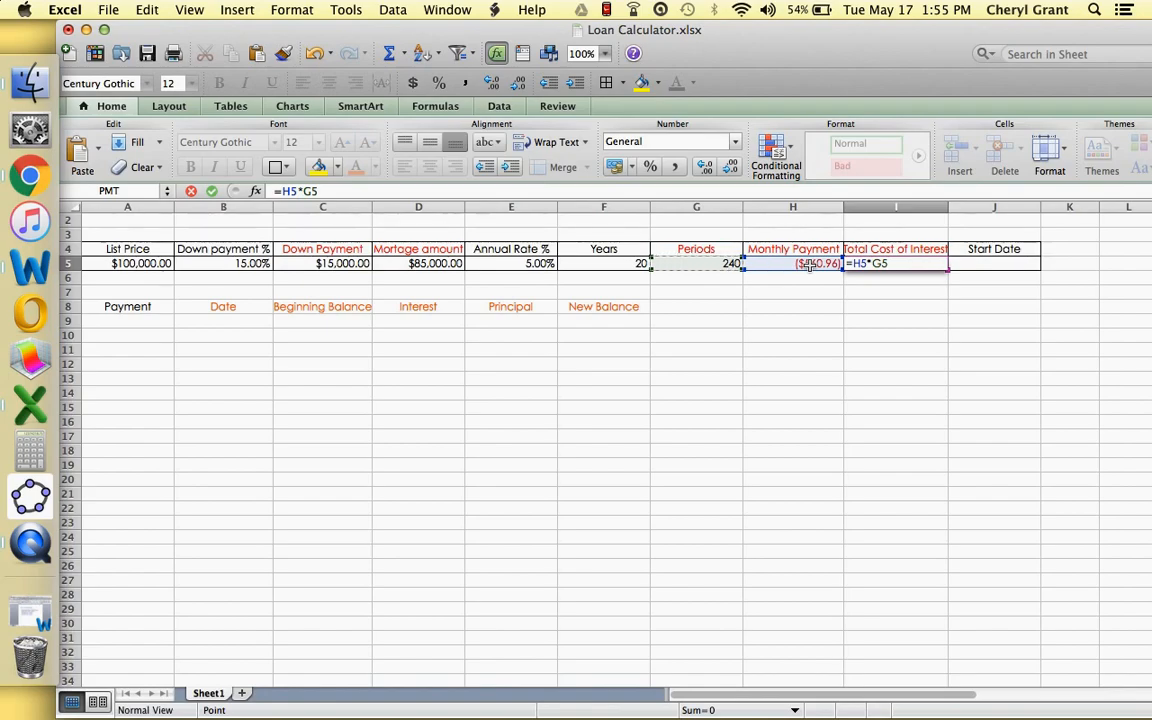
{"action": "type", "text": "+"}
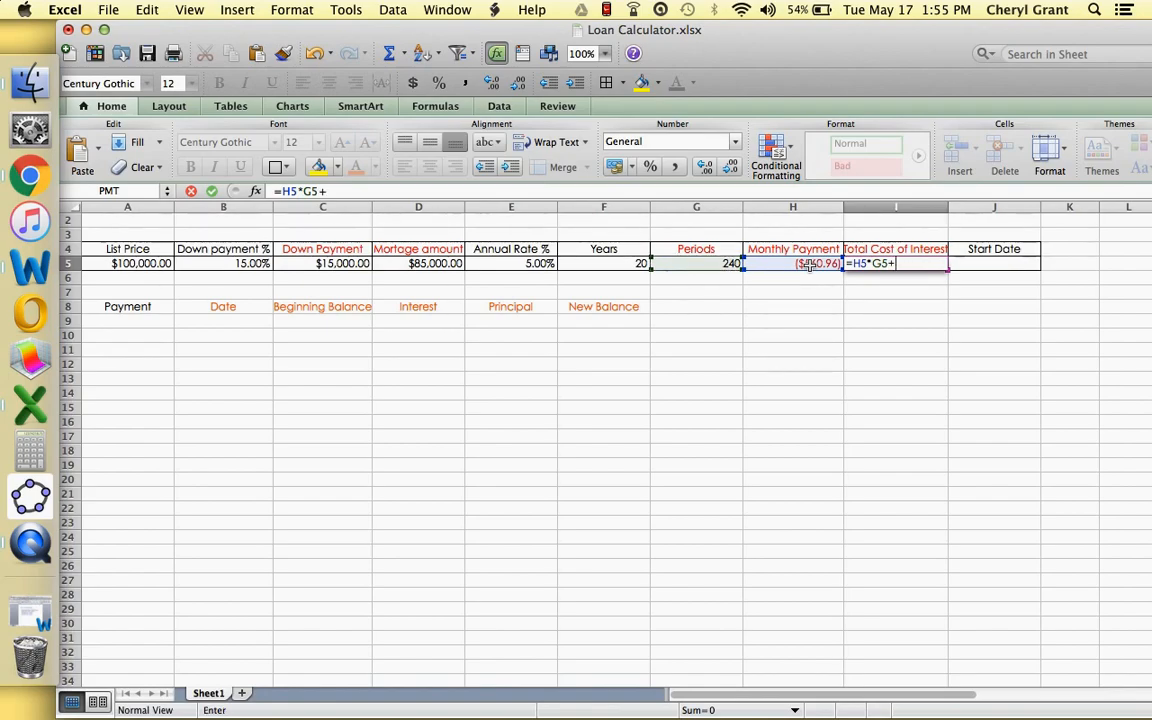
{"action": "left_click", "coordinate": [403, 263]}
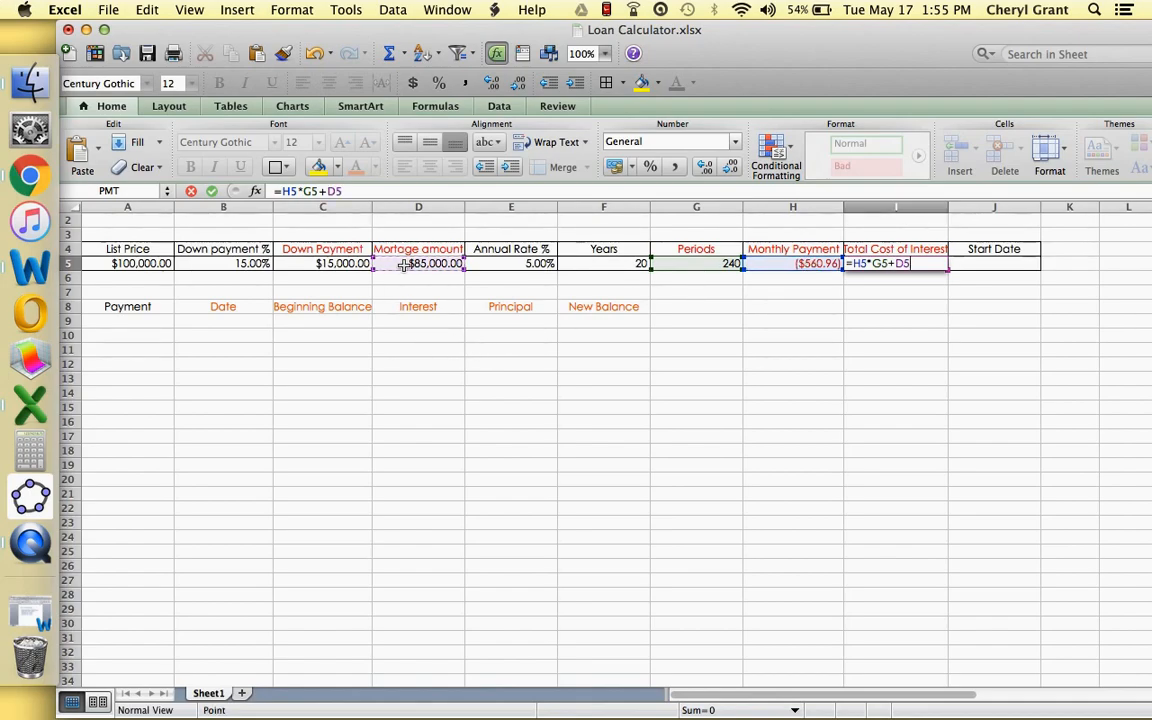
{"action": "key", "text": "Return"}
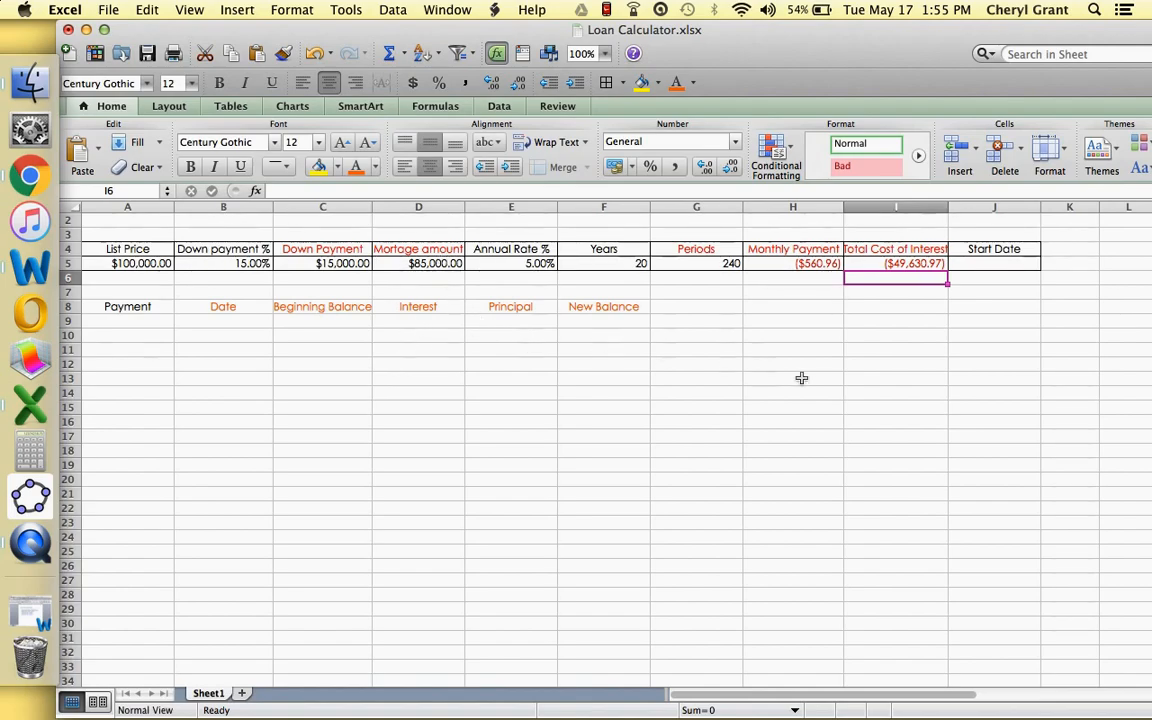
Enter 05/17/16 as the start date in cell J5
{"action": "left_click", "coordinate": [990, 263]}
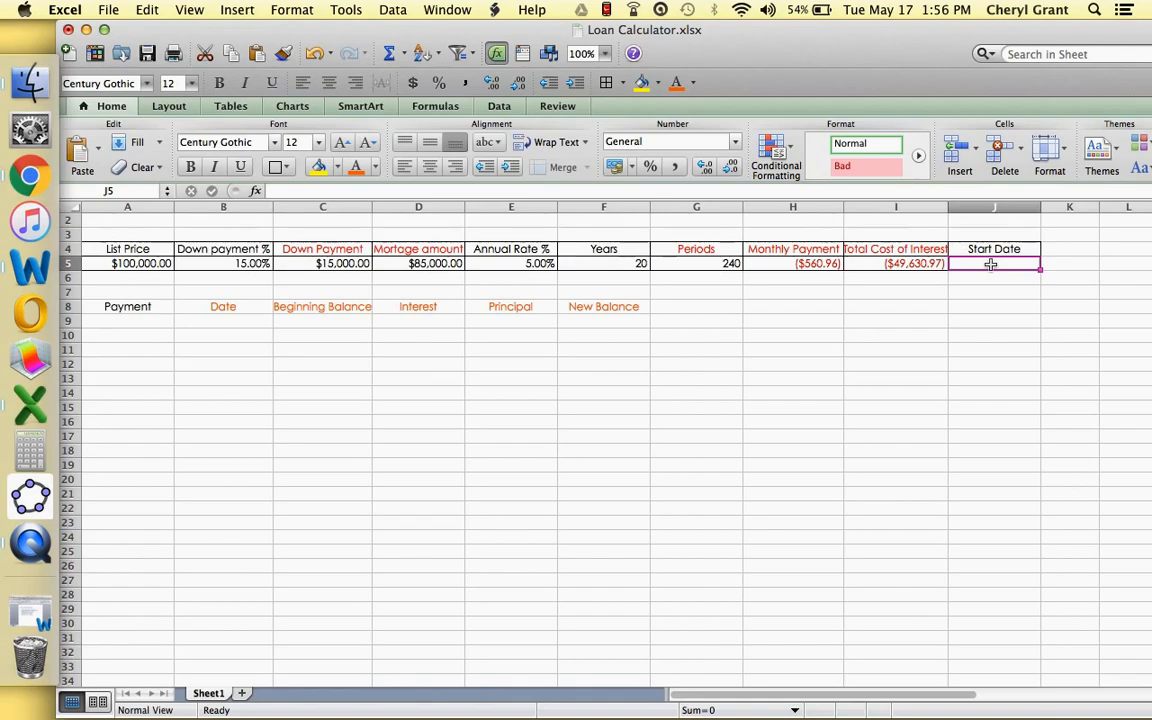
{"action": "type", "text": "05"}
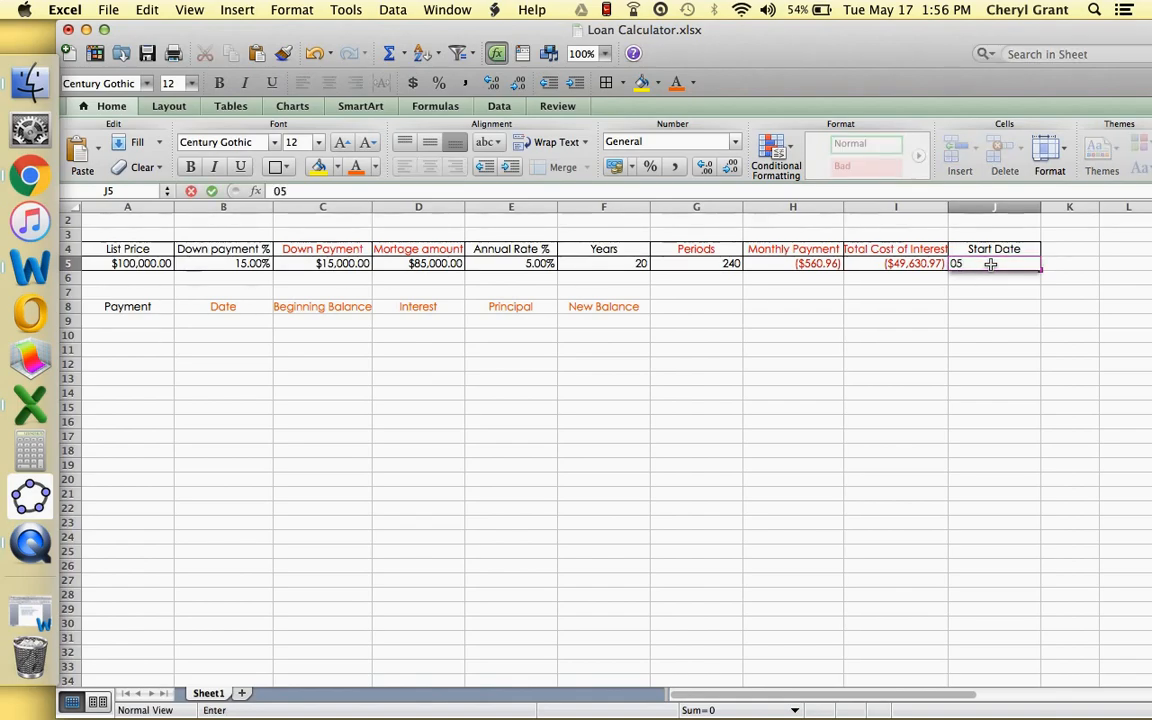
{"action": "type", "text": "/17/16"}
{"action": "key", "text": "Return"}
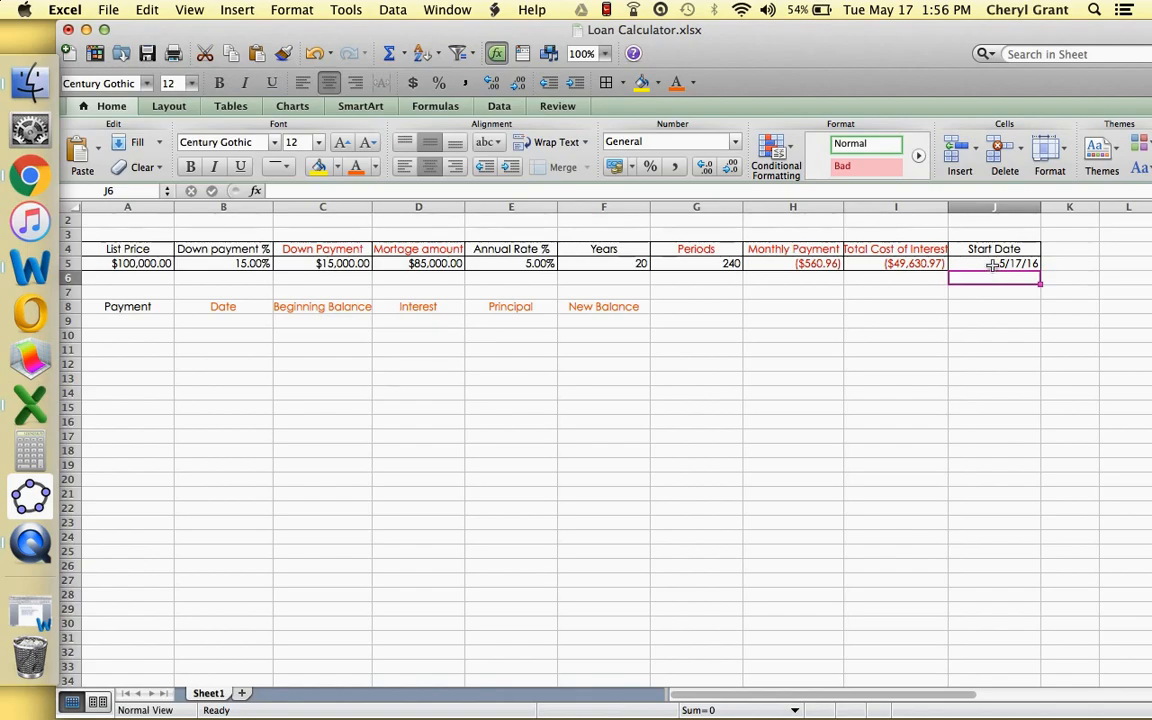
Format the start date cell J5 as Date with the *3/14/01 type
{"action": "left_click", "coordinate": [991, 264]}
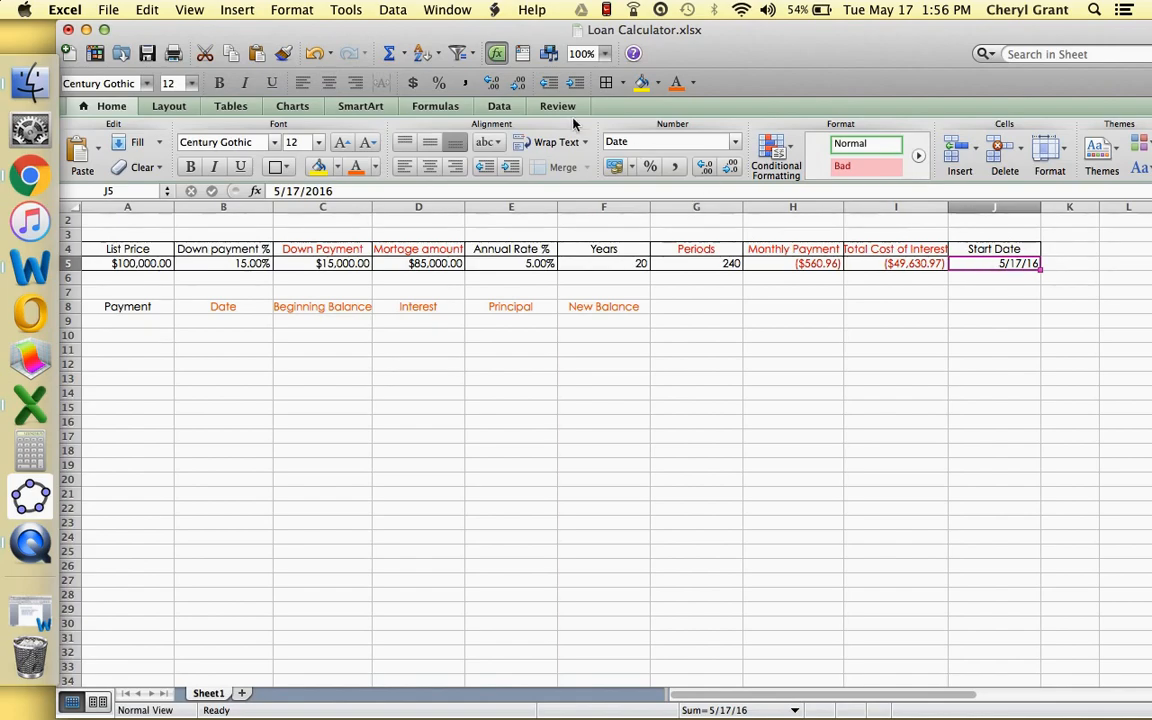
{"action": "left_click", "coordinate": [288, 9]}
{"action": "left_click", "coordinate": [266, 33]}
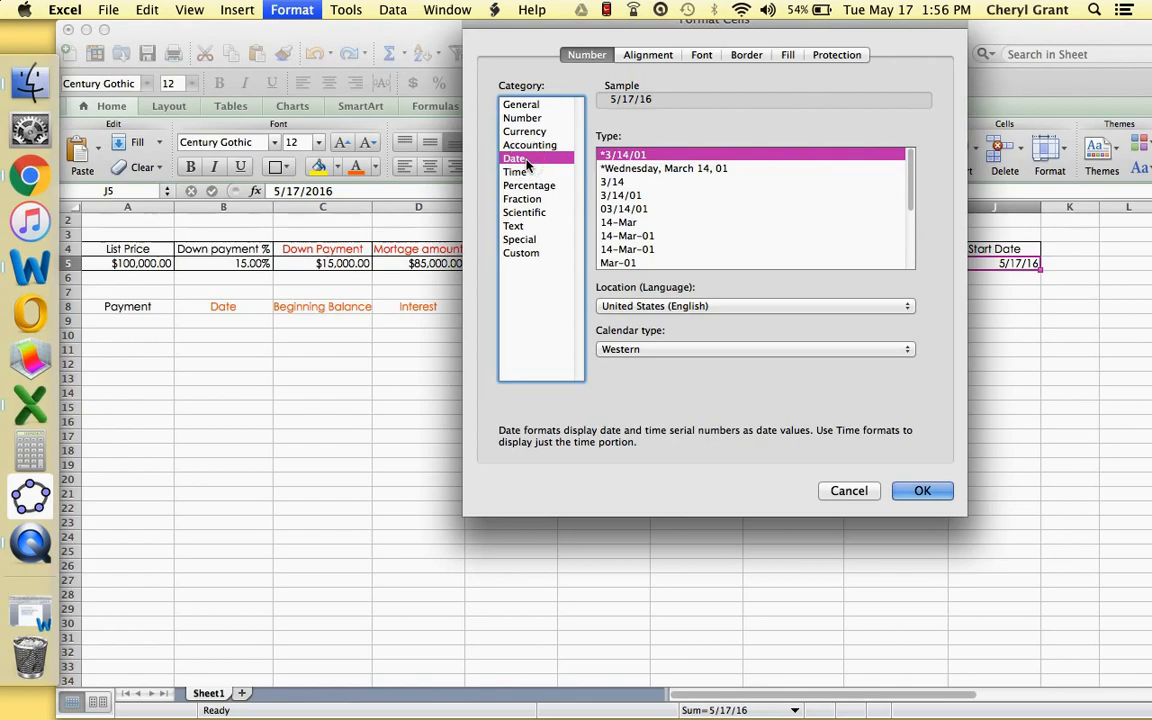
{"action": "key", "text": "Return"}
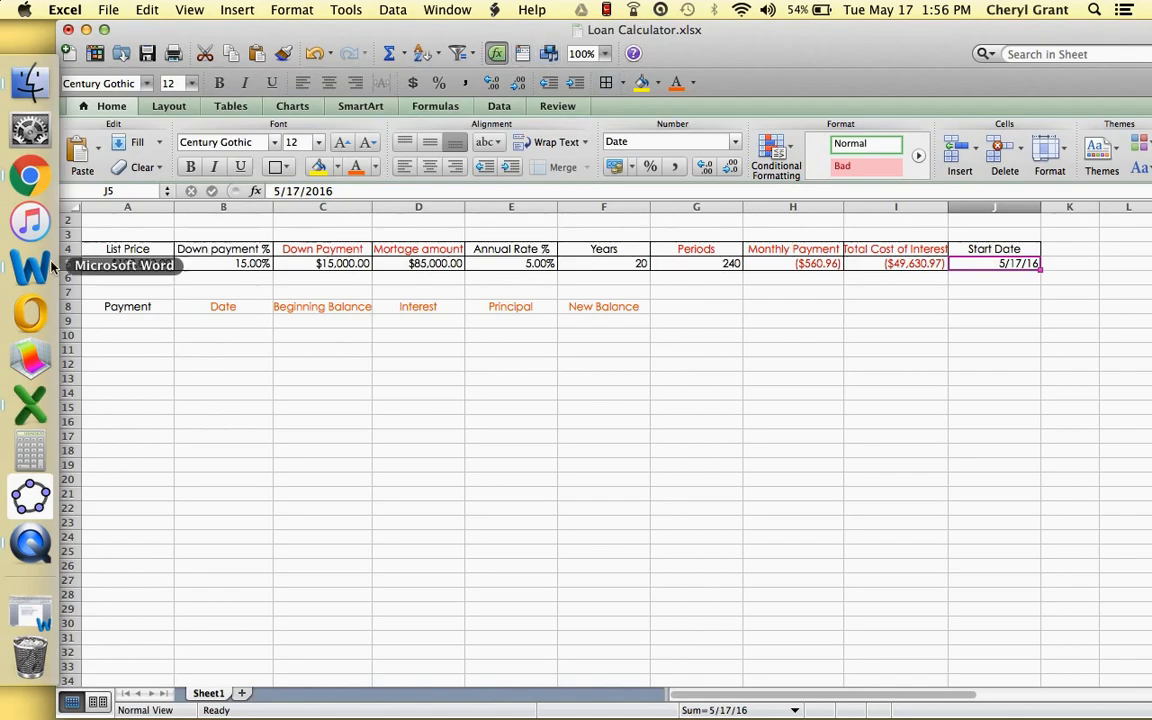
Enter payment numbers 1 and 2 in cells A9 and A10
{"action": "left_click", "coordinate": [129, 323]}
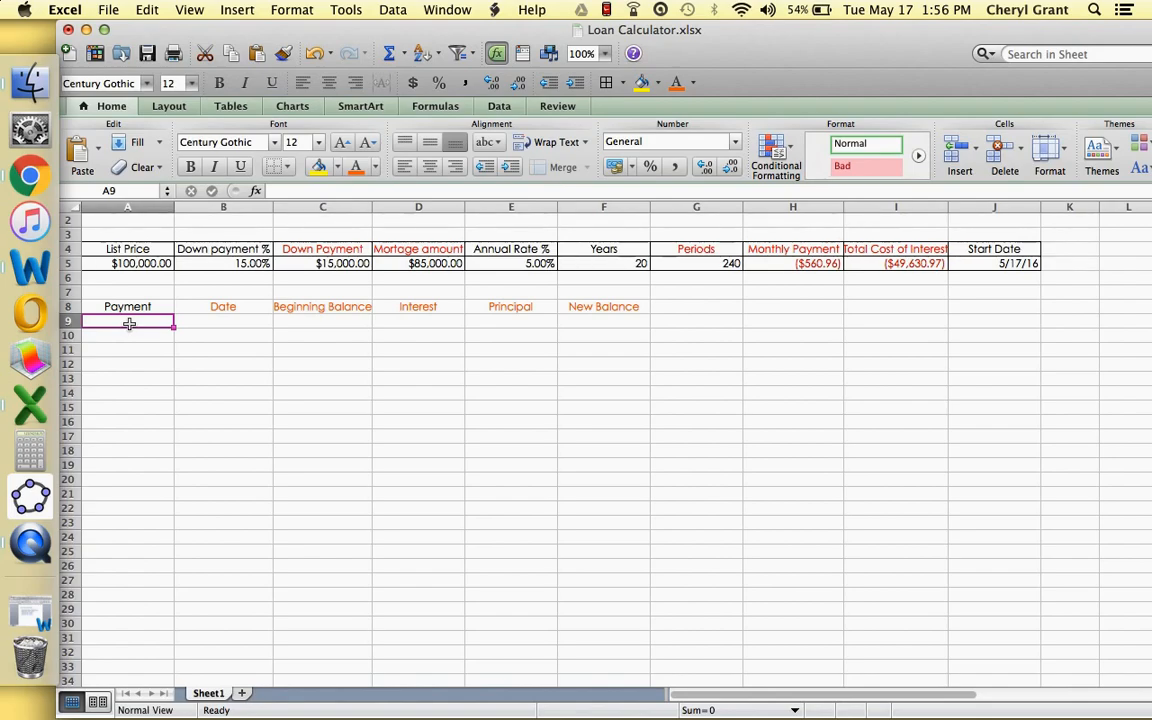
{"action": "type", "text": "1"}
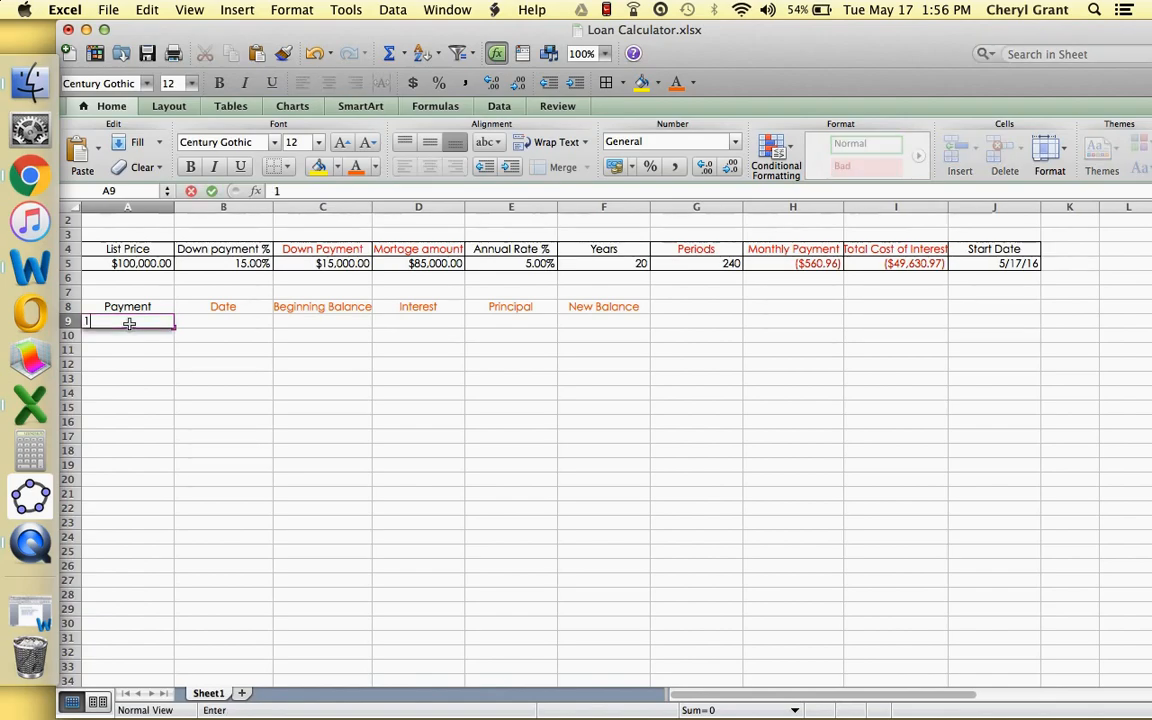
{"action": "key", "text": "Return"}
{"action": "type", "text": "2"}
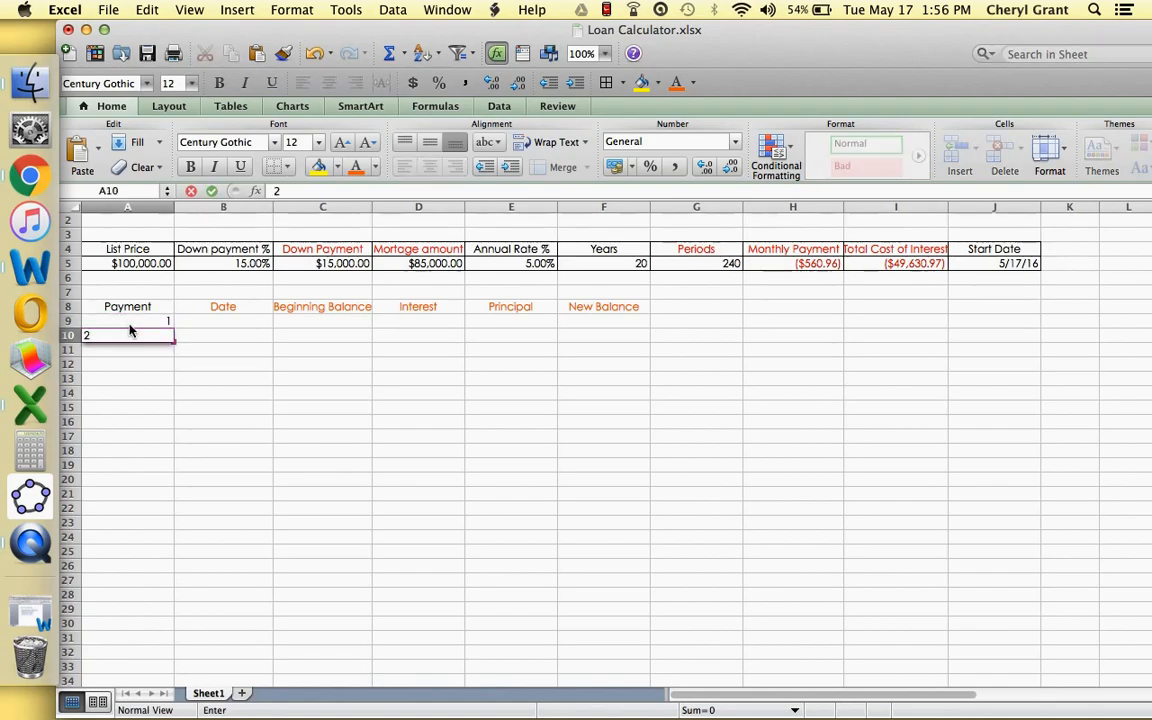
{"action": "key", "text": "Return"}
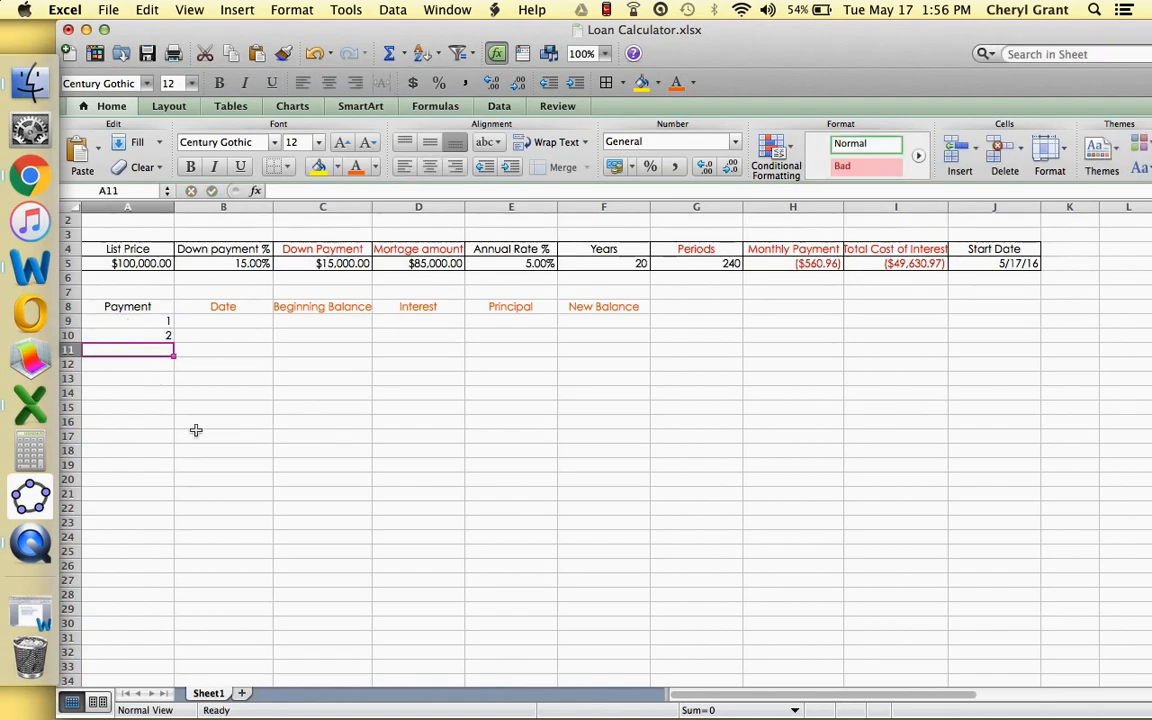
Replace the payment number in cell A10 with the formula =A9+1
{"action": "left_click", "coordinate": [148, 338]}
{"action": "key", "text": "BackSpace"}
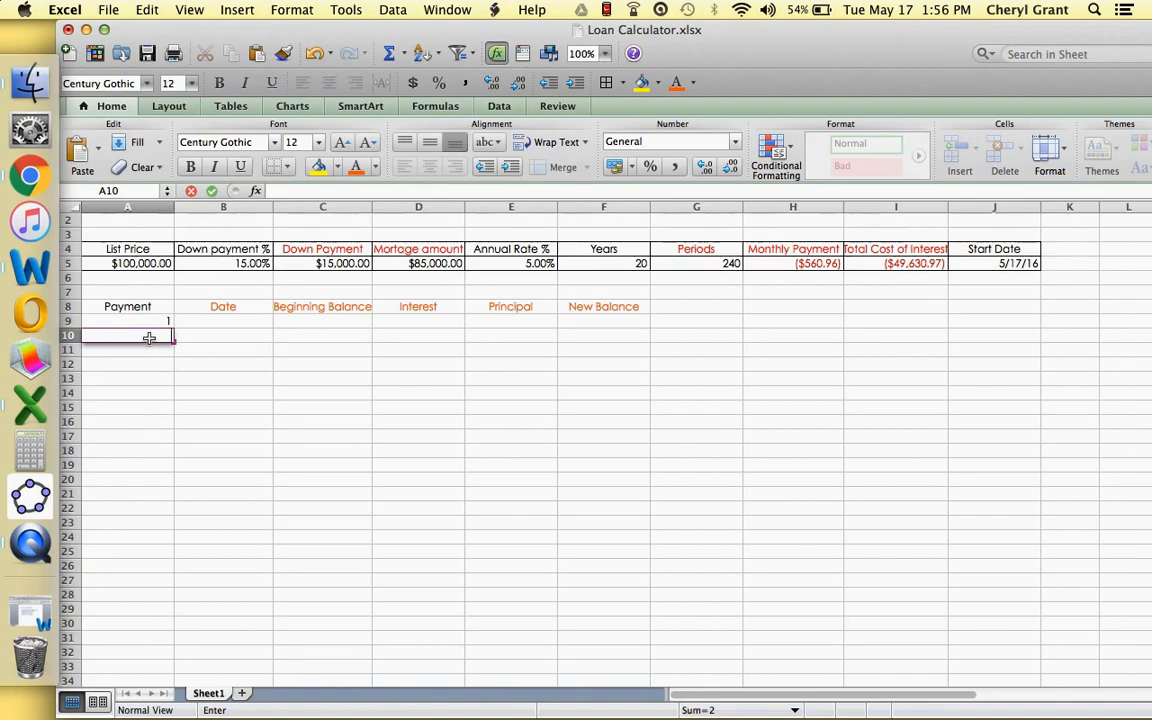
{"action": "type", "text": "="}
{"action": "left_click", "coordinate": [162, 320]}
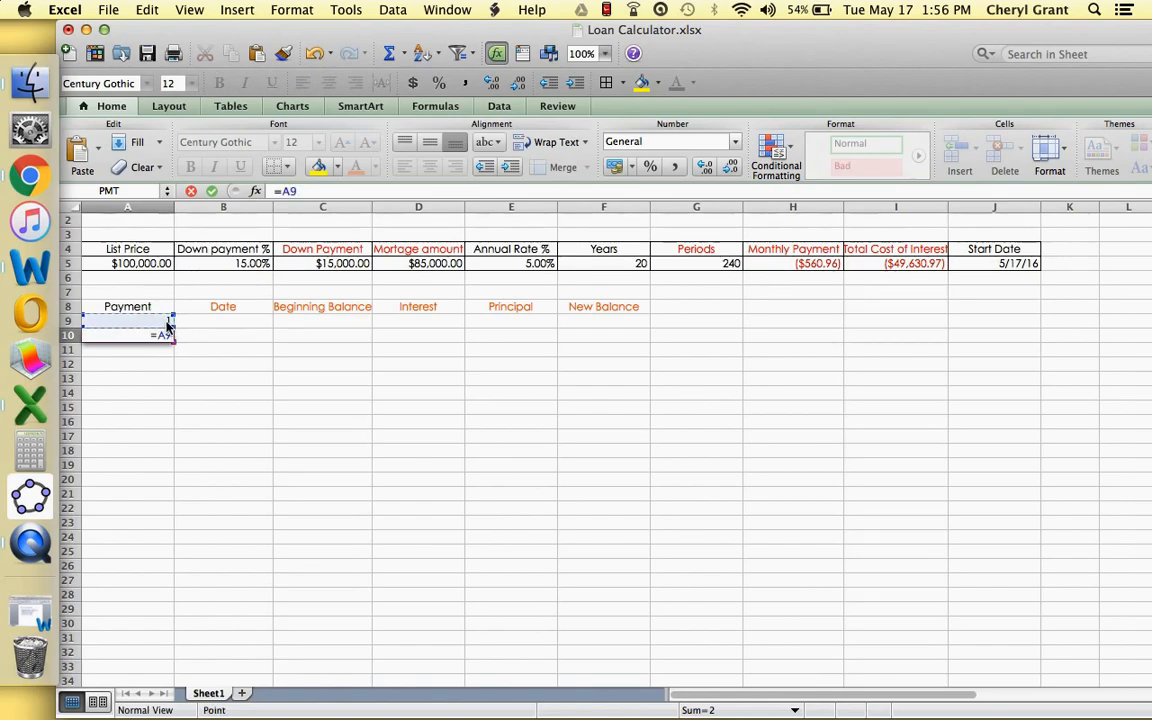
{"action": "type", "text": "+1"}
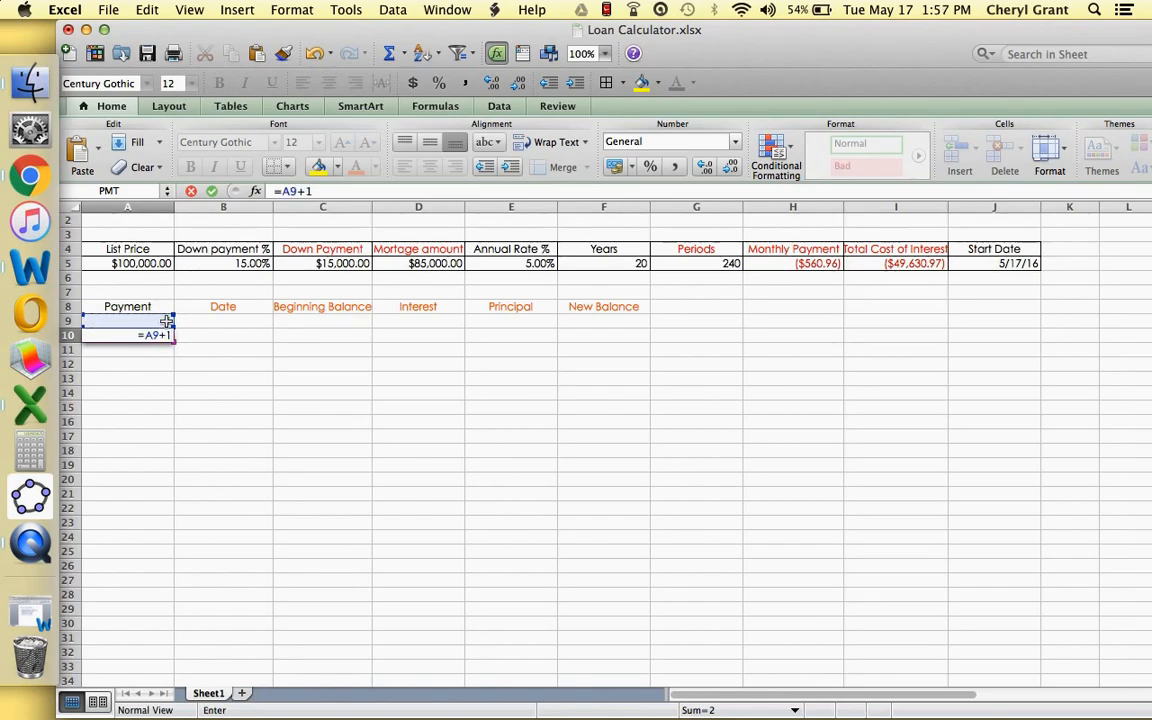
{"action": "key", "text": "Return"}
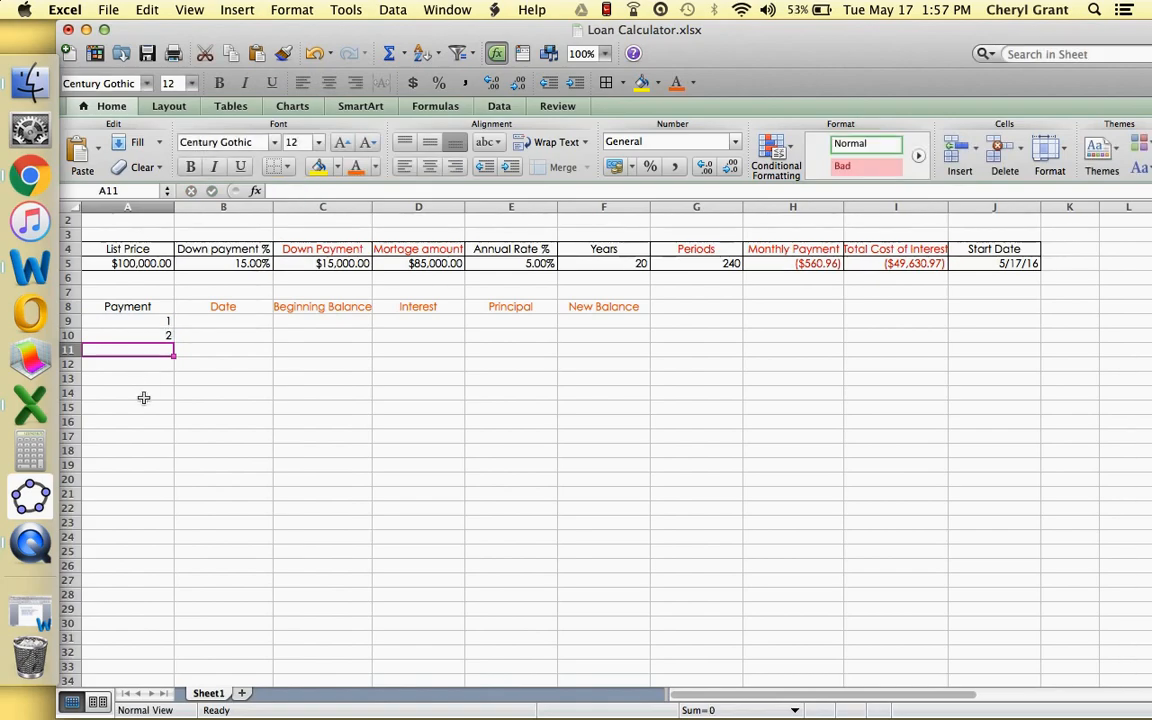
Calculate the third payment number in cell A11 with the formula =A10+1
{"action": "type", "text": "="}
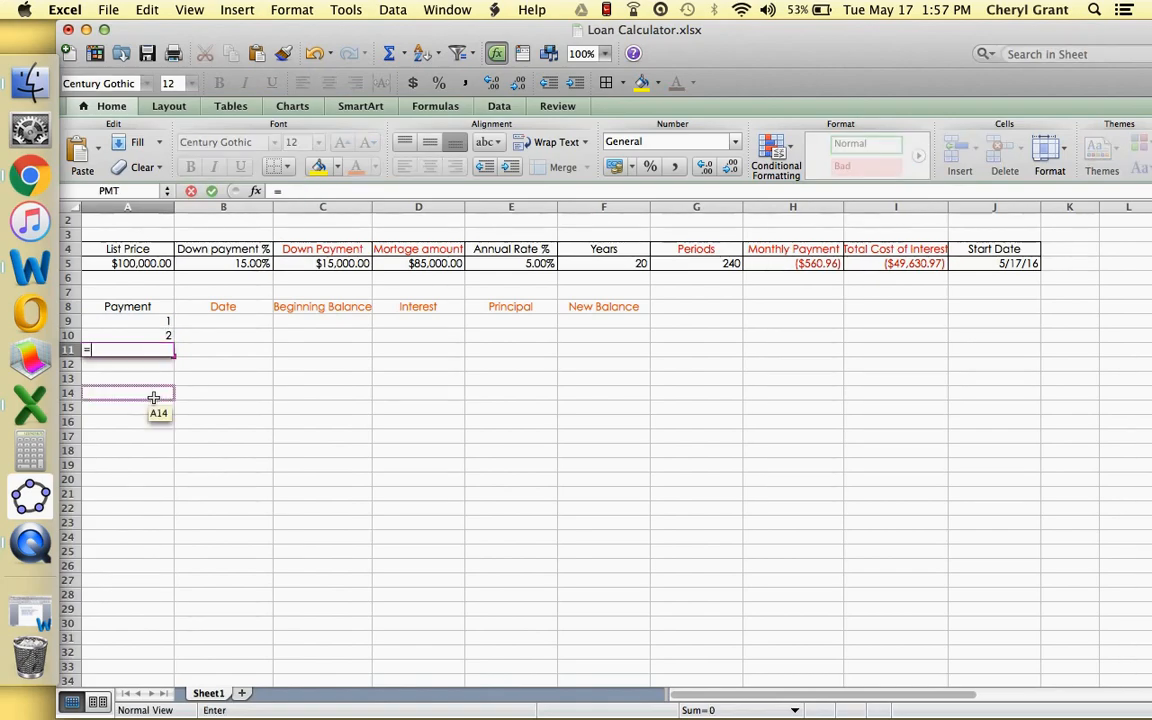
{"action": "left_click", "coordinate": [169, 340]}
{"action": "type", "text": "+1"}
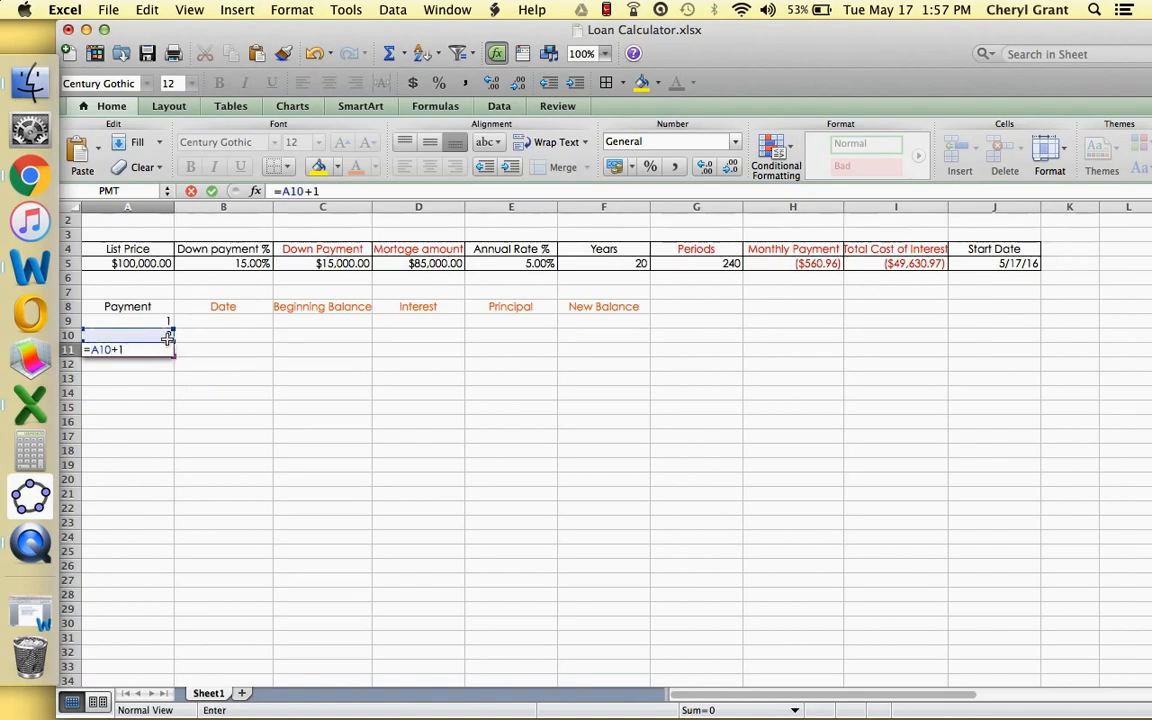
{"action": "key", "text": "Return"}
Try to copy the payment number formula down column A from cell A12 through A360
{"action": "left_click_drag", "start_coordinate": [160, 335], "coordinate": [172, 712]}
{"action": "left_click", "coordinate": [226, 47]}
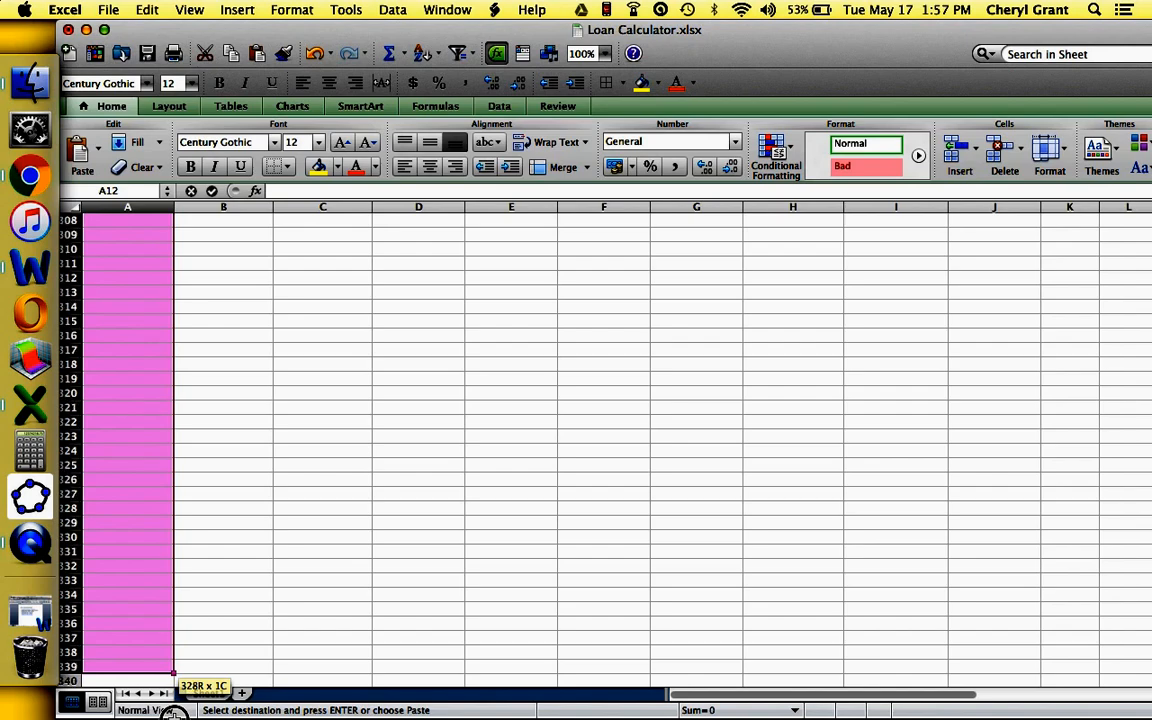
{"action": "left_click_drag", "start_coordinate": [173, 712], "coordinate": [145, 469]}
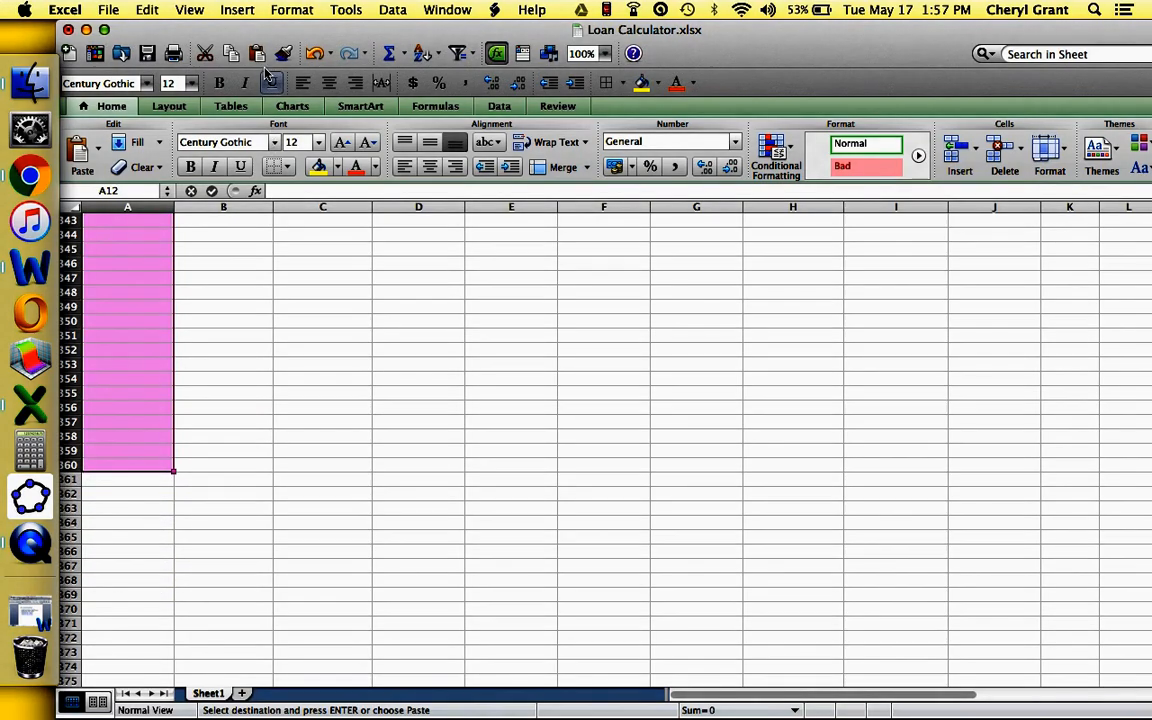
{"action": "key", "text": "super+v"}
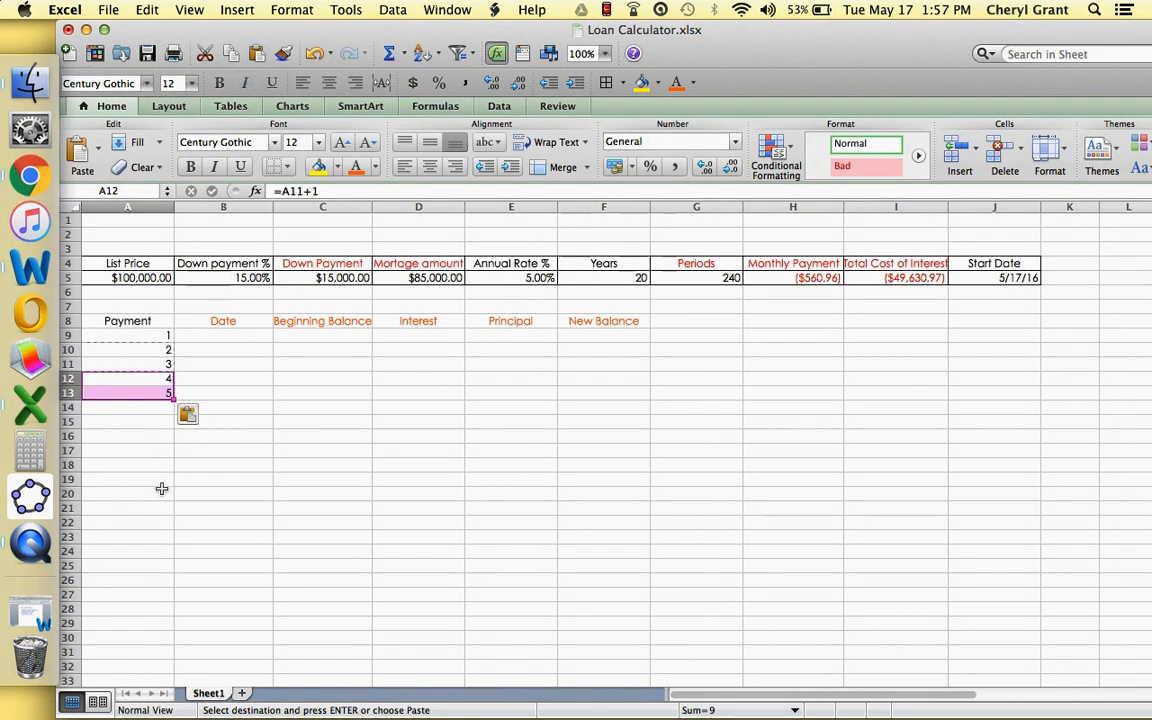
{"action": "key", "text": "Down"}
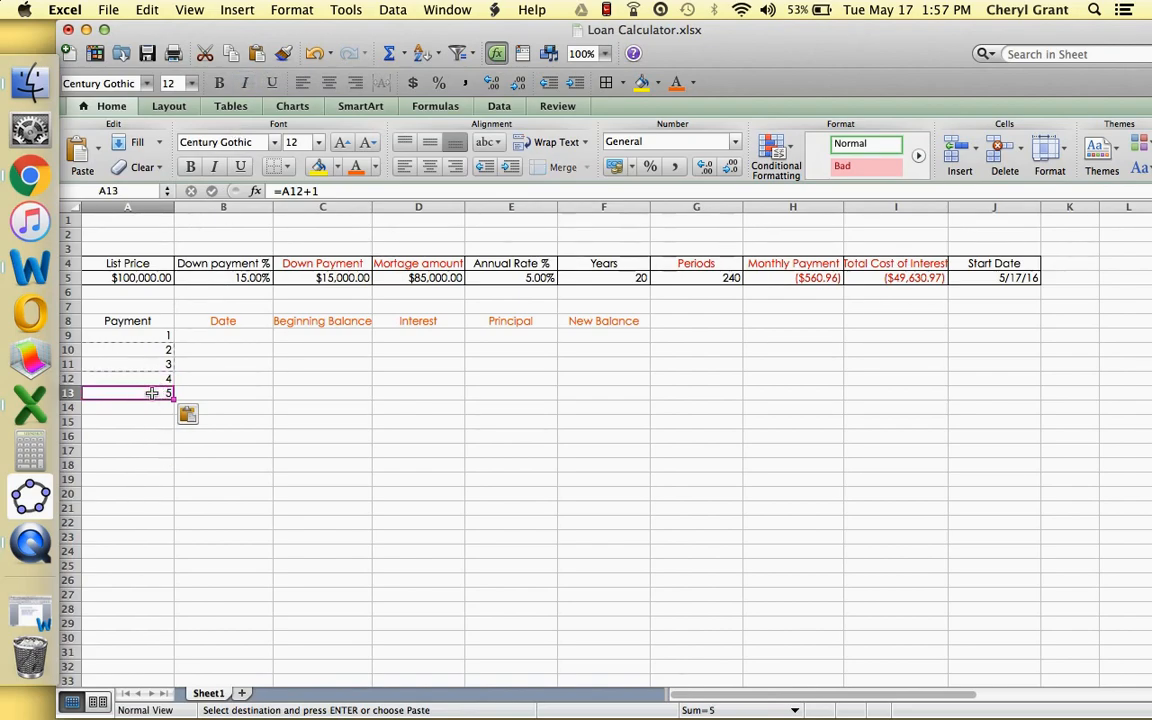
{"action": "left_click_drag", "start_coordinate": [103, 352], "coordinate": [60, 697]}
{"action": "scroll", "coordinate": [118, 453], "scroll_direction": "up", "scroll_amount": 15}
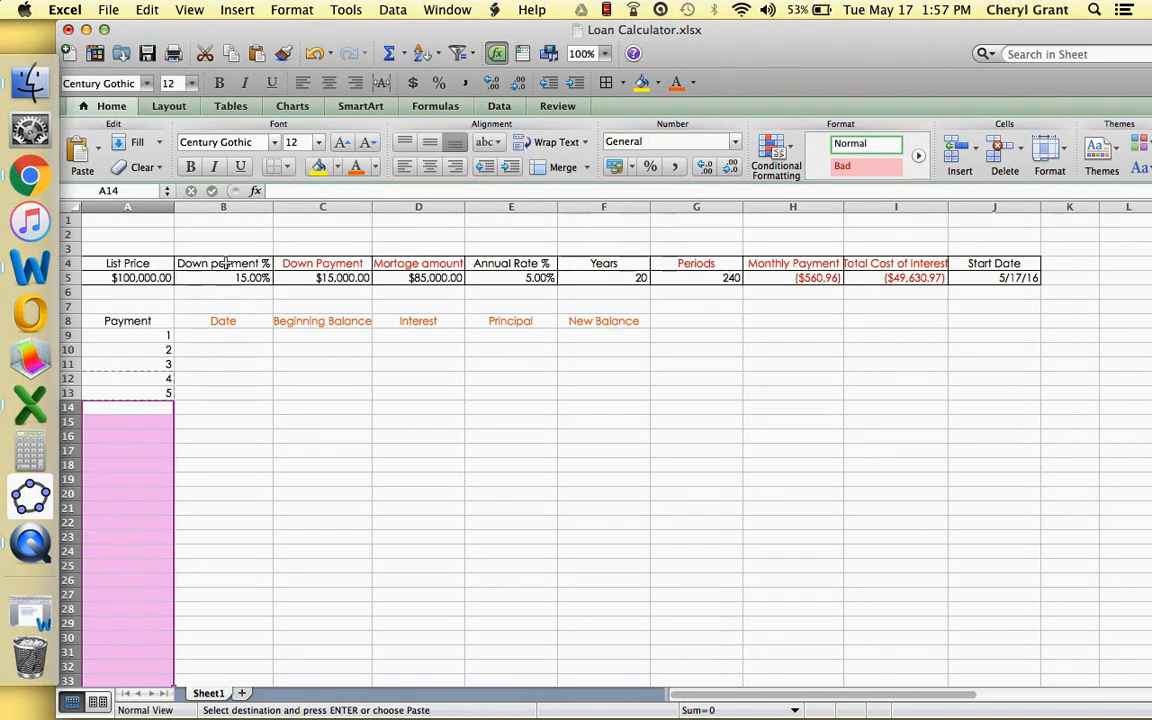
{"action": "left_click", "coordinate": [117, 164]}
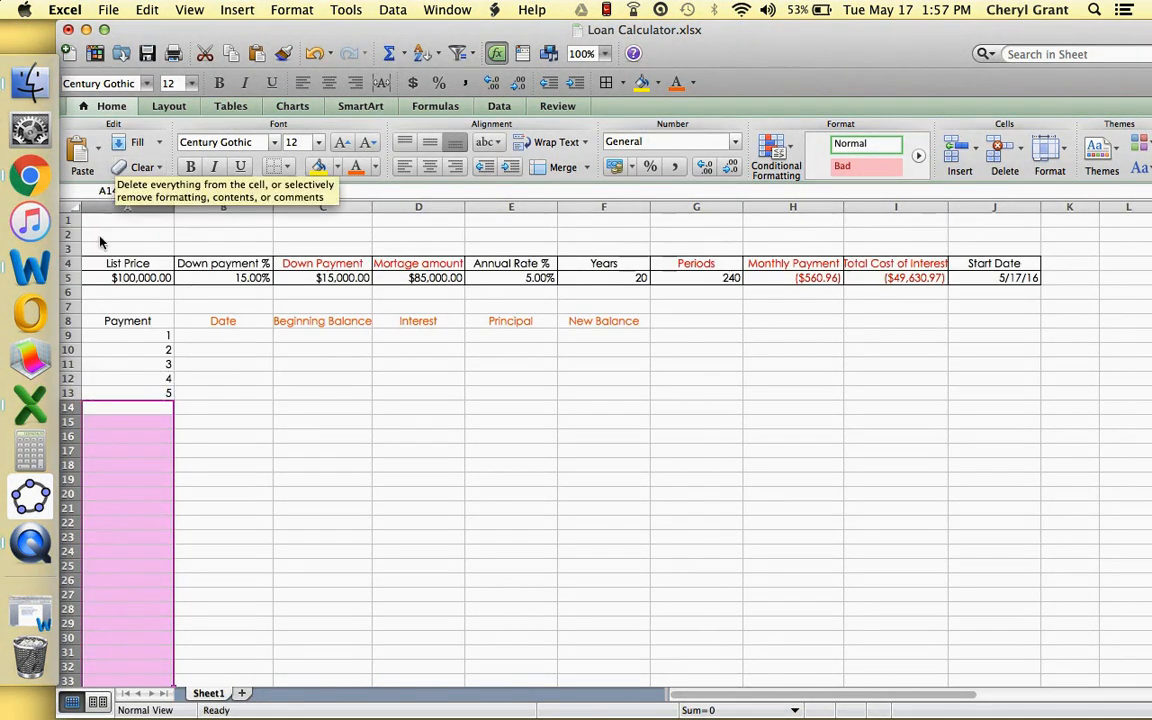
Copy the payment number formula from cell A13 into cells A14 through A367
{"action": "left_click", "coordinate": [158, 394]}
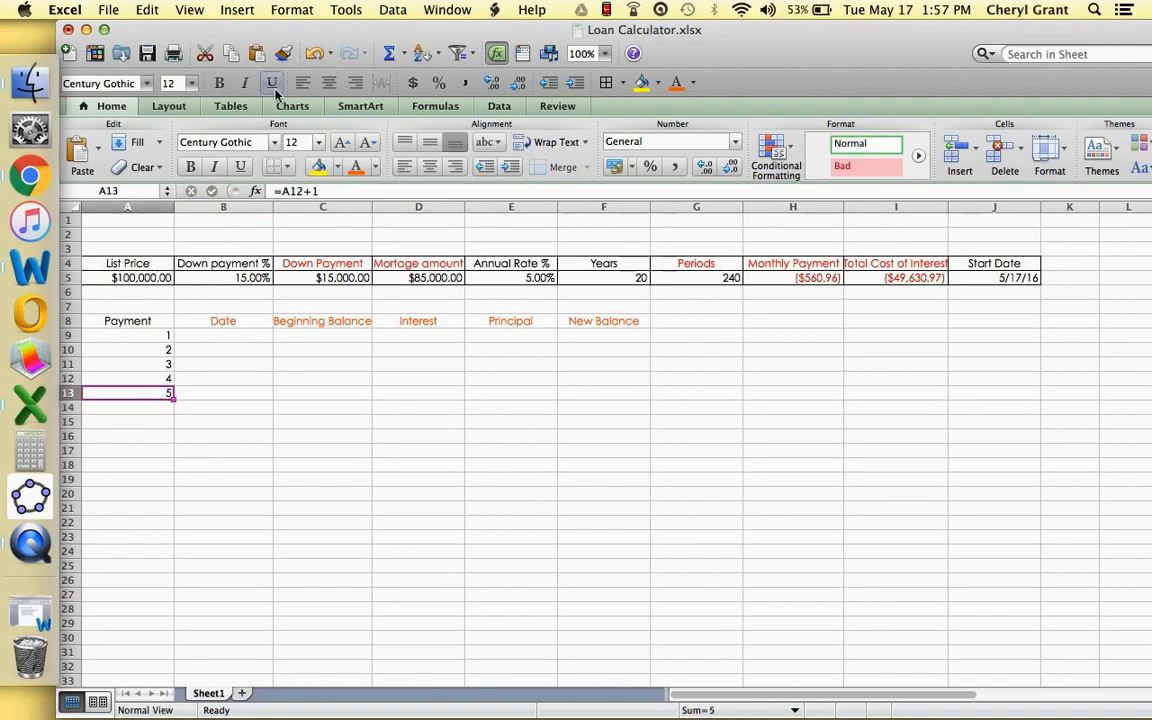
{"action": "left_click", "coordinate": [207, 49]}
{"action": "left_click_drag", "start_coordinate": [152, 406], "coordinate": [128, 712]}
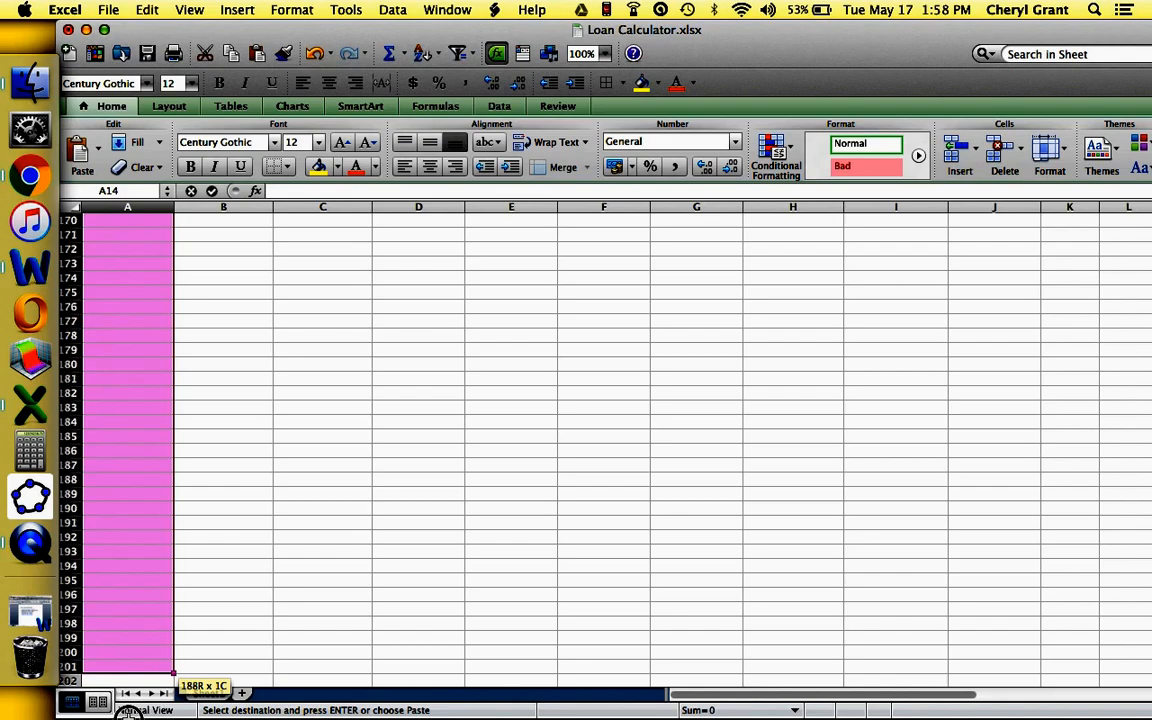
{"action": "left_click_drag", "start_coordinate": [128, 712], "coordinate": [128, 712]}
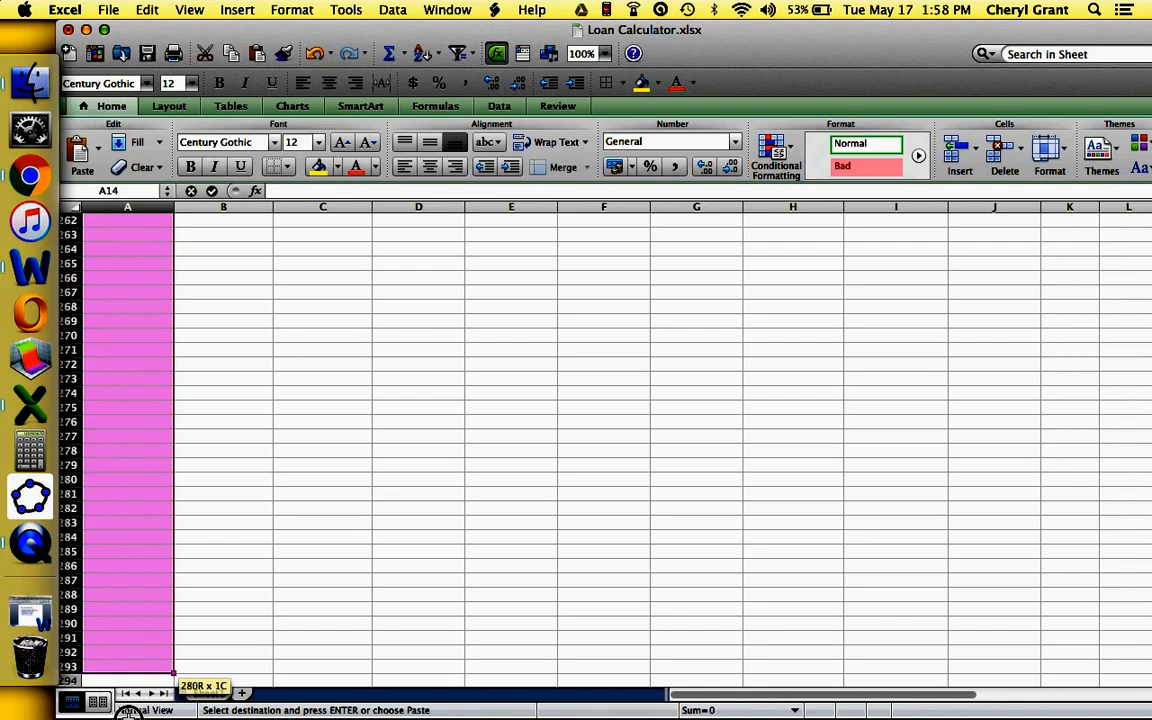
{"action": "left_click_drag", "start_coordinate": [128, 712], "coordinate": [119, 621]}
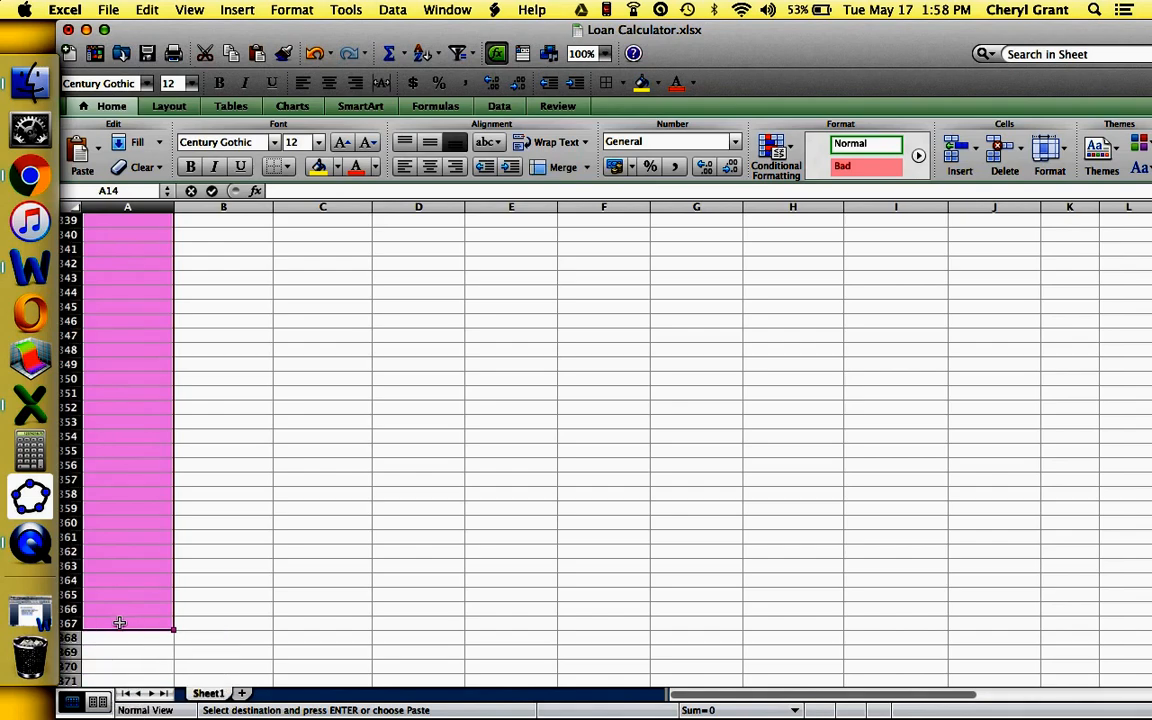
{"action": "left_click", "coordinate": [255, 53]}
{"action": "scroll", "coordinate": [198, 596], "scroll_direction": "down", "scroll_amount": 5}
{"action": "scroll", "coordinate": [198, 596], "scroll_direction": "down", "scroll_amount": 10}
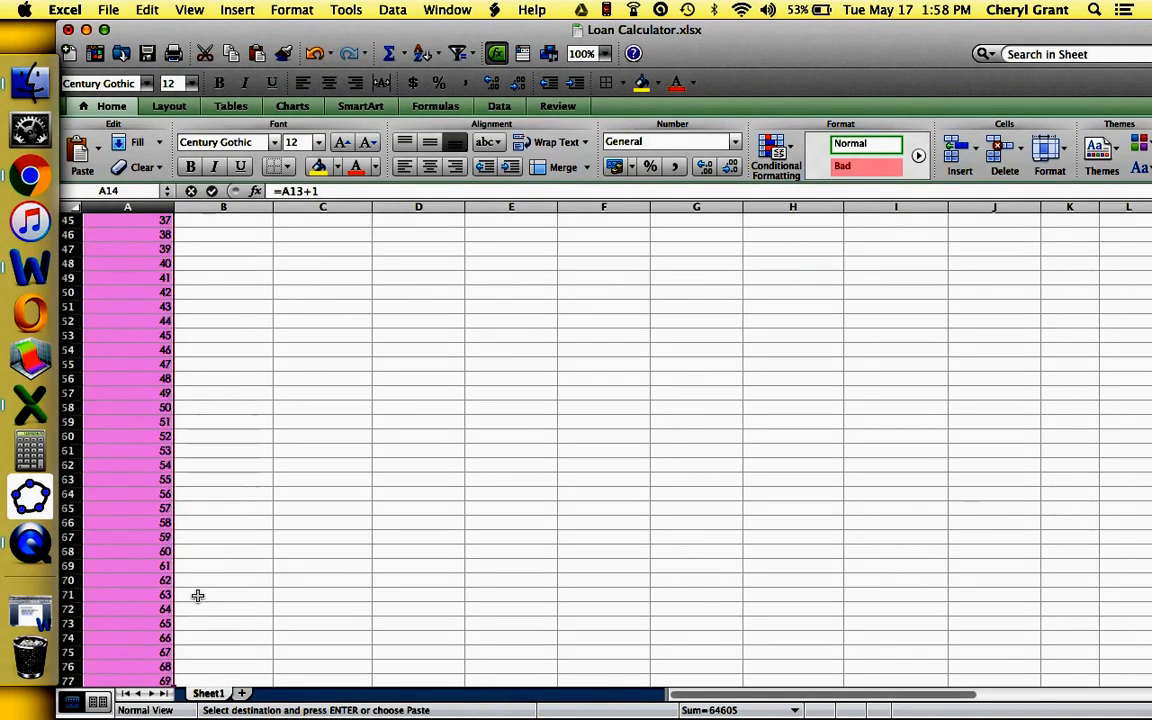
{"action": "scroll", "coordinate": [146, 596], "scroll_direction": "down", "scroll_amount": 10}
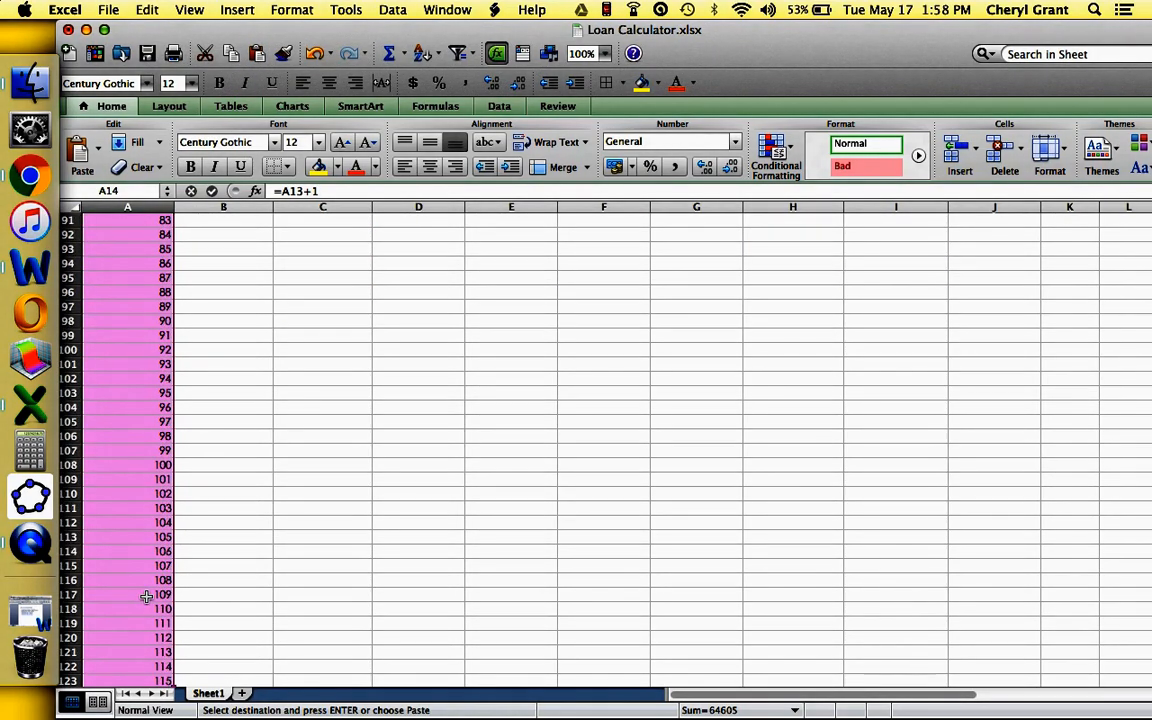
{"action": "scroll", "coordinate": [146, 596], "scroll_direction": "up", "scroll_amount": 20}
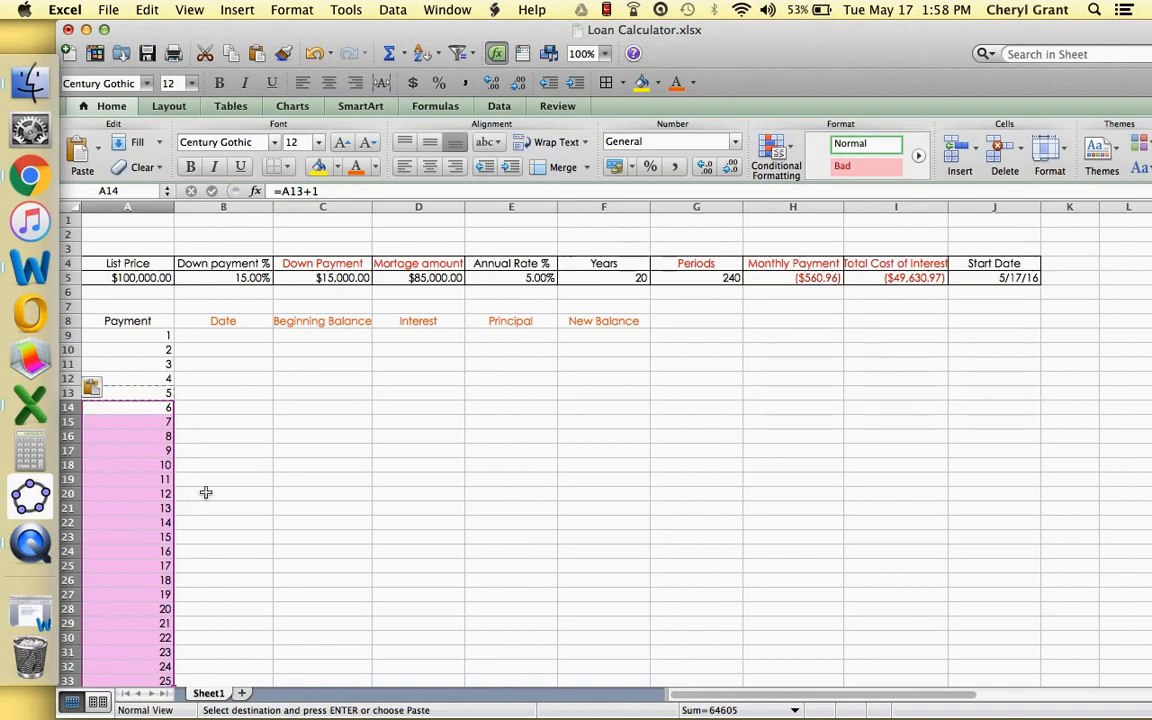
{"action": "key", "text": "Escape"}
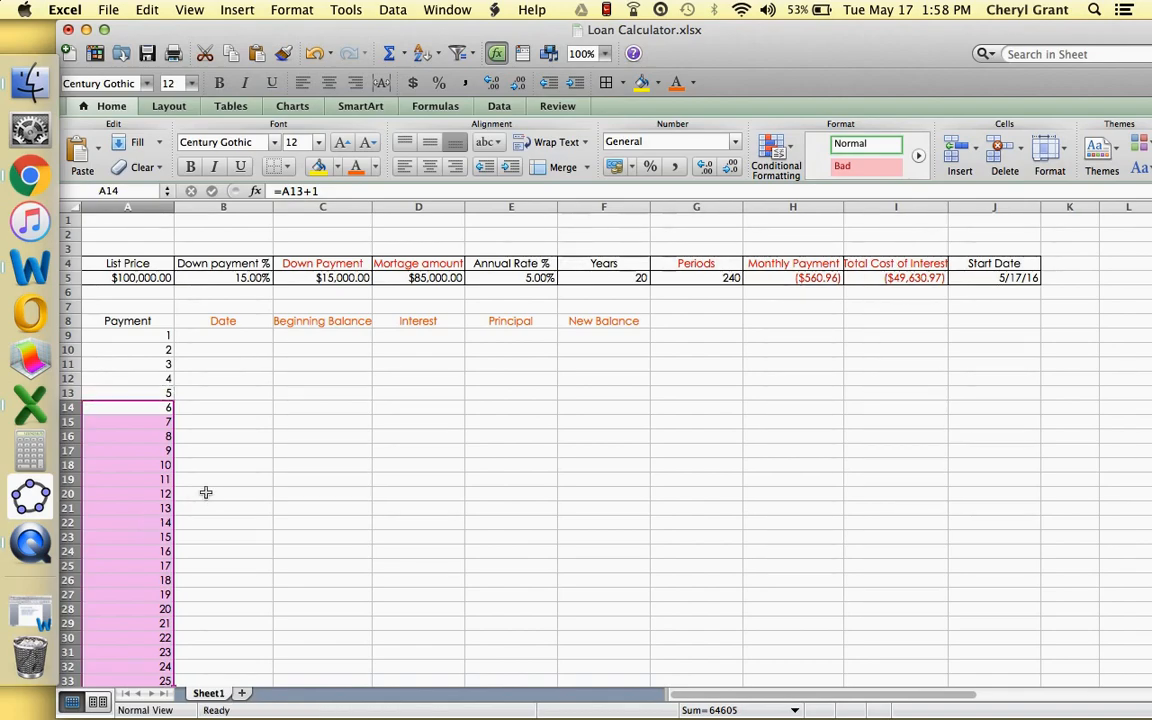
Link the first payment date in cell B9 to the Start Date with the formula =J5
{"action": "left_click", "coordinate": [237, 338]}
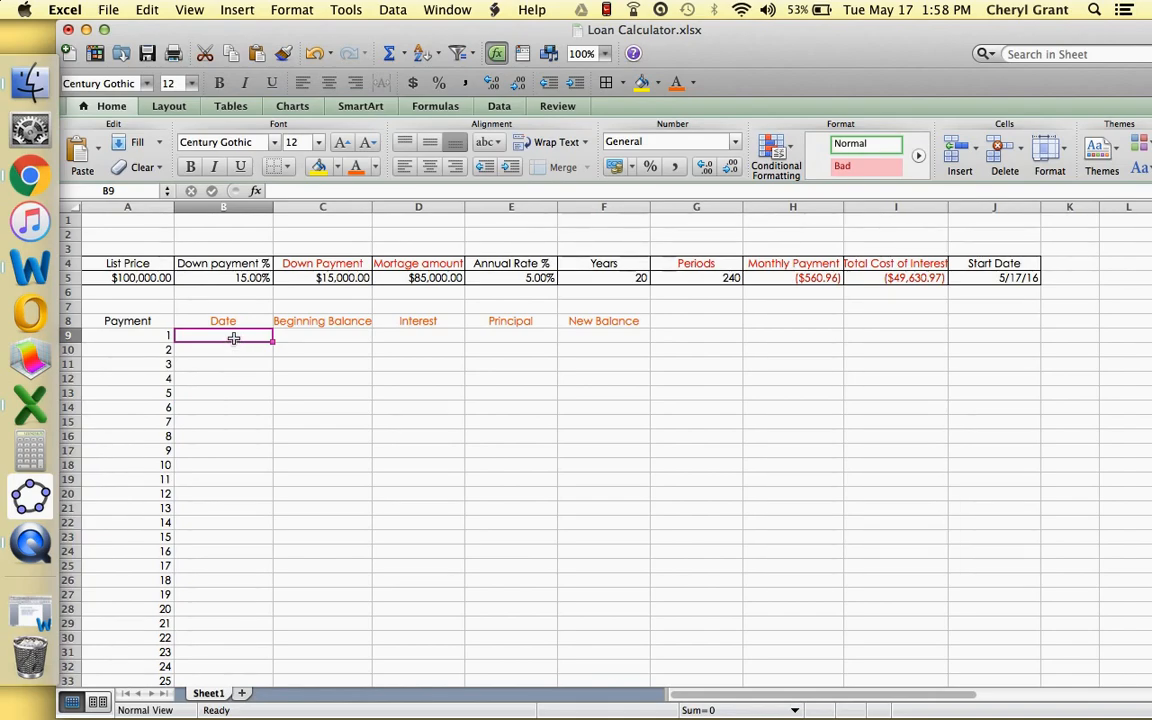
{"action": "type", "text": "="}
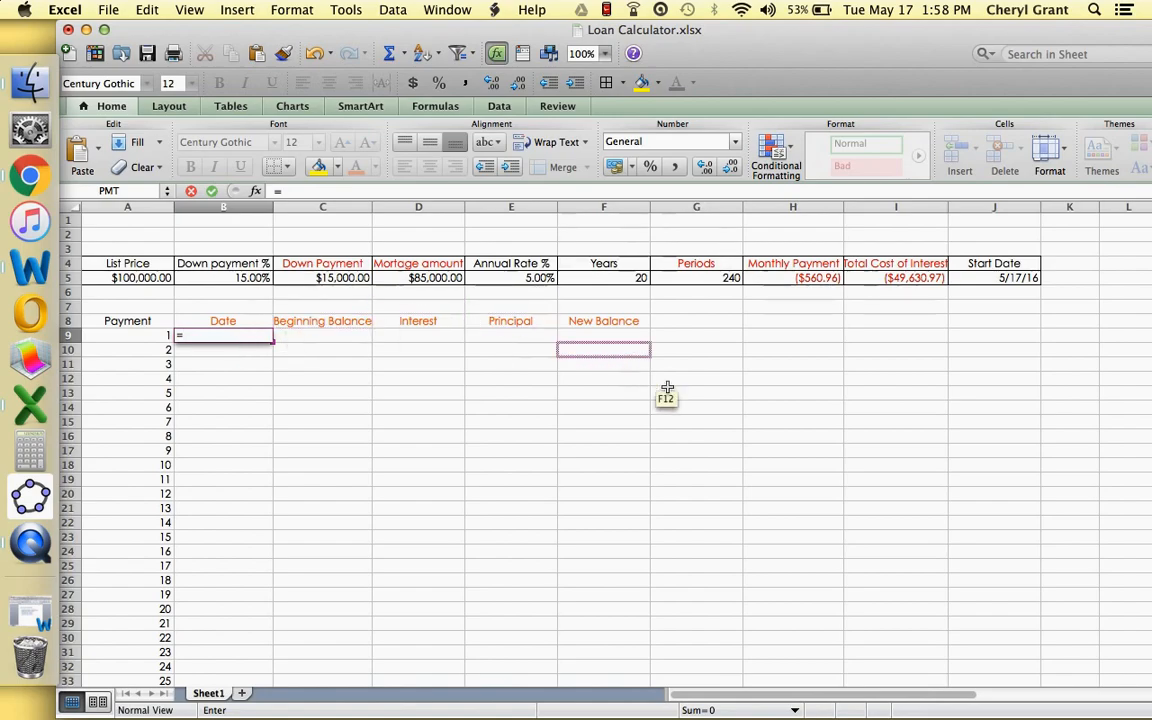
{"action": "left_click", "coordinate": [1017, 281]}
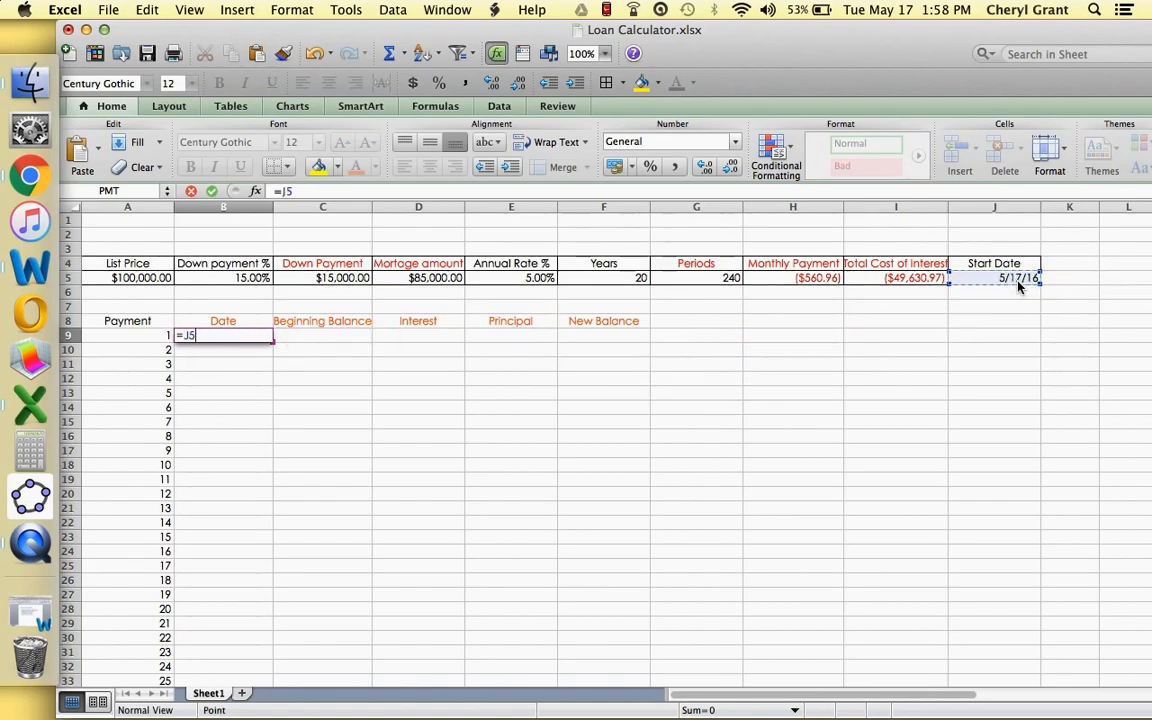
{"action": "key", "text": "Return"}
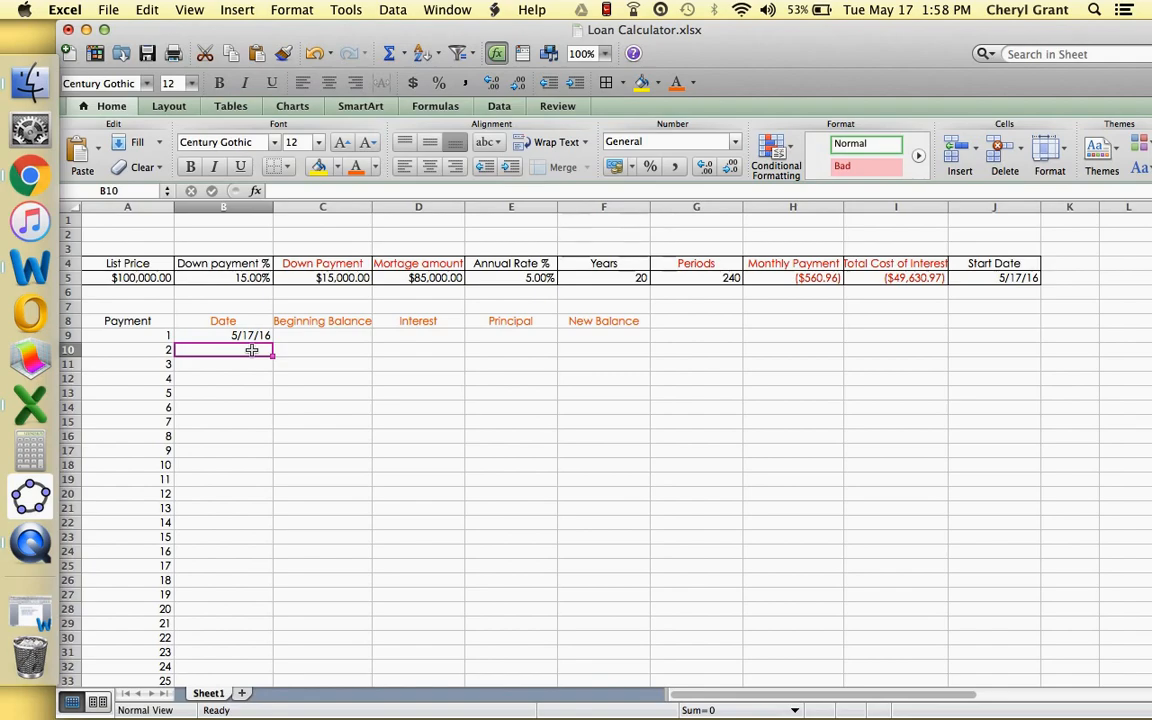
Calculate the second payment date in cell B10 with the formula =EDATE(B9,1)
{"action": "type", "text": "="}
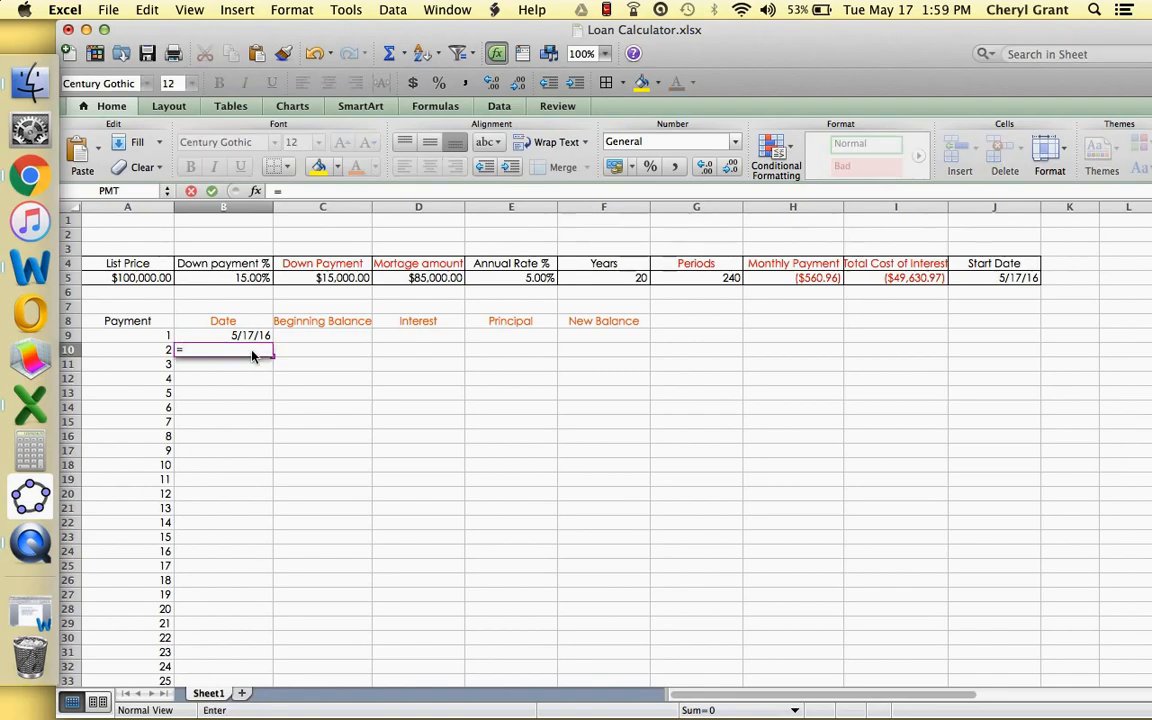
{"action": "type", "text": "eda"}
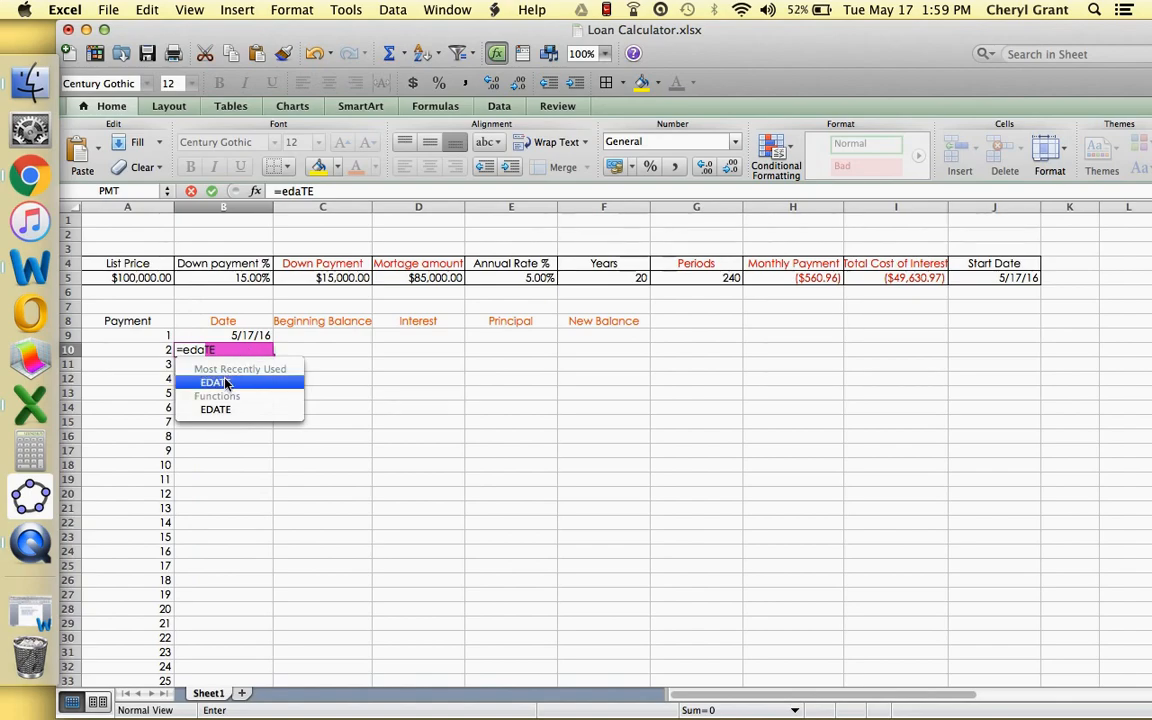
{"action": "double_click", "coordinate": [224, 383]}
{"action": "left_click", "coordinate": [247, 338]}
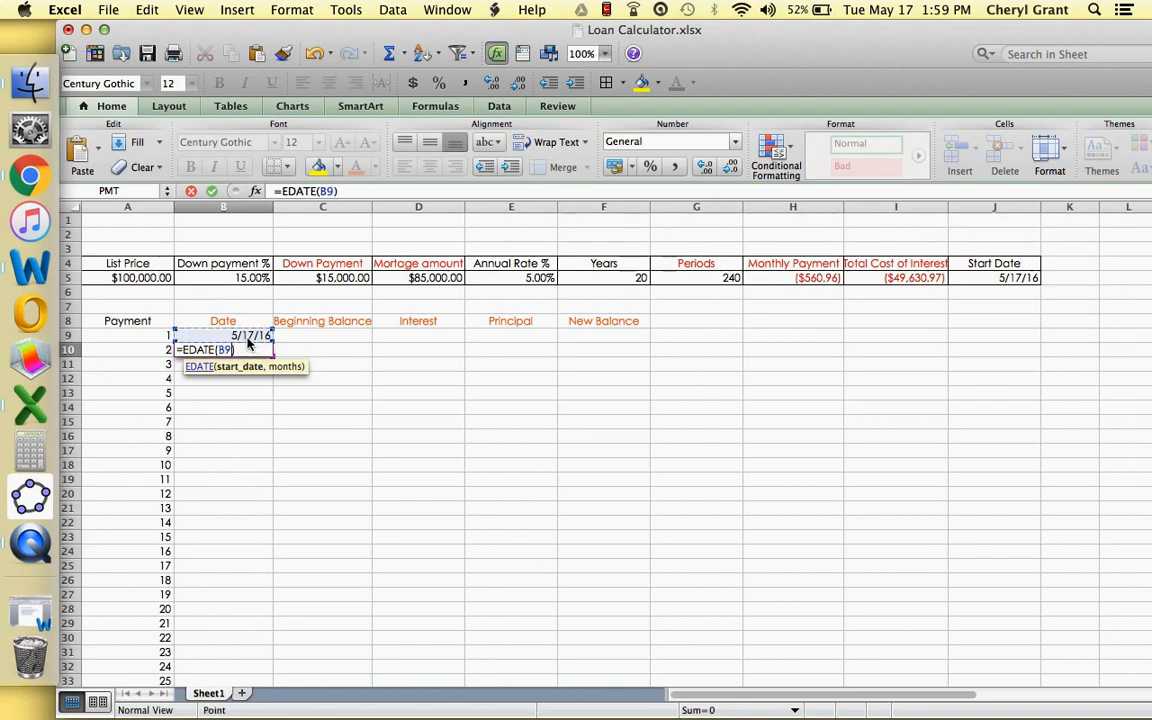
{"action": "type", "text": ",1"}
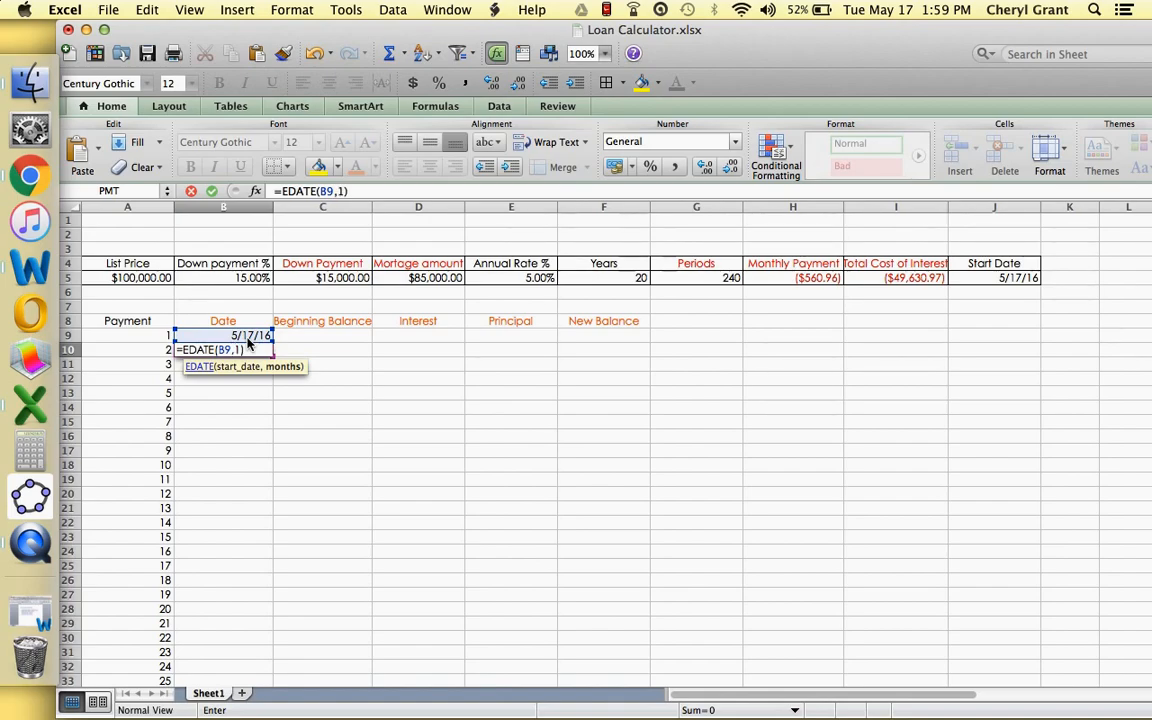
{"action": "key", "text": "Return"}
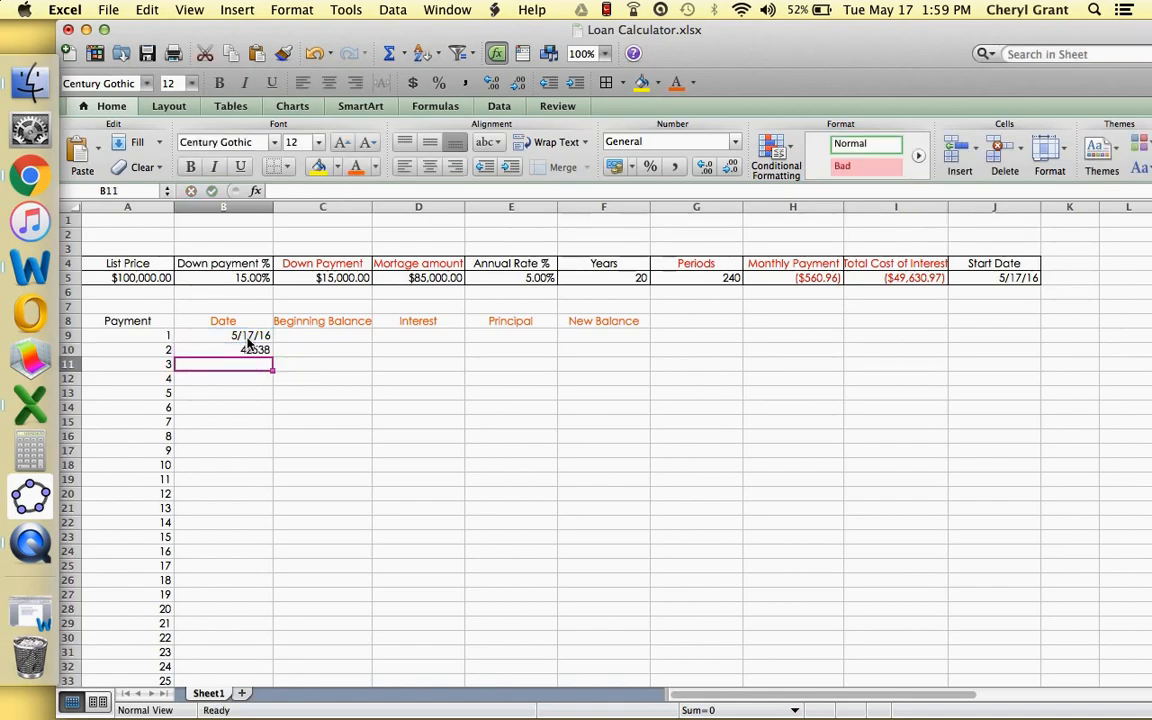
Format cell B10 as a date with the *3/14/01 type
{"action": "left_click", "coordinate": [247, 349]}
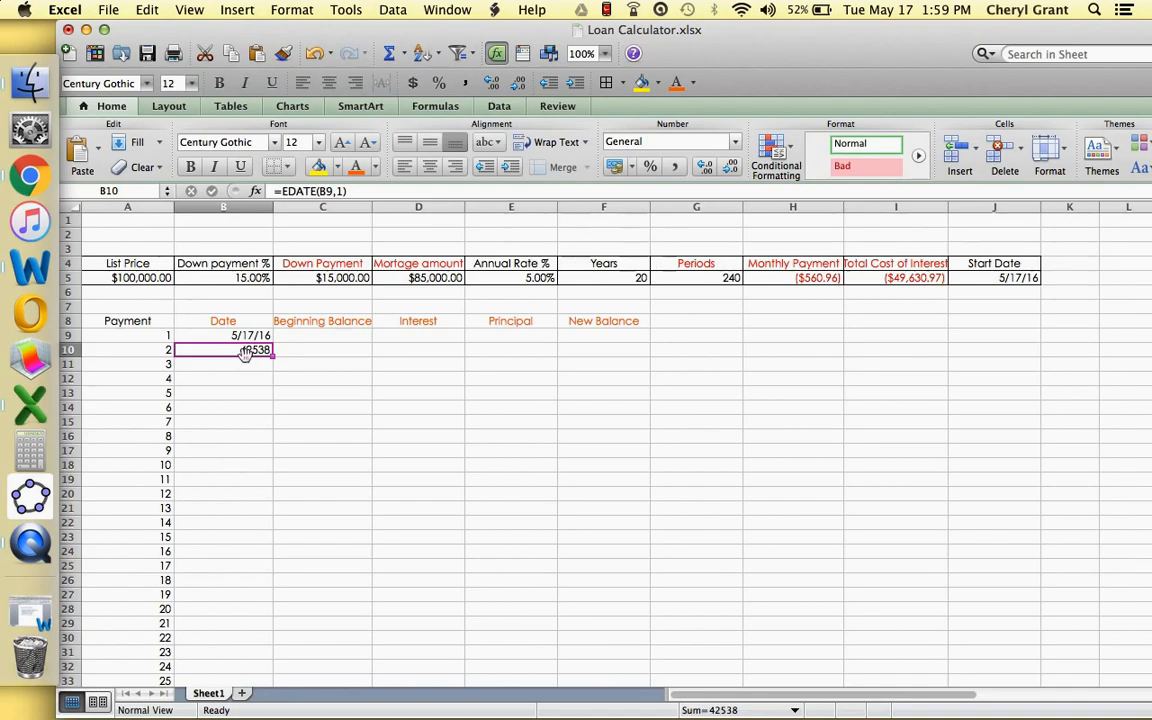
{"action": "left_click", "coordinate": [287, 10]}
{"action": "left_click", "coordinate": [287, 31]}
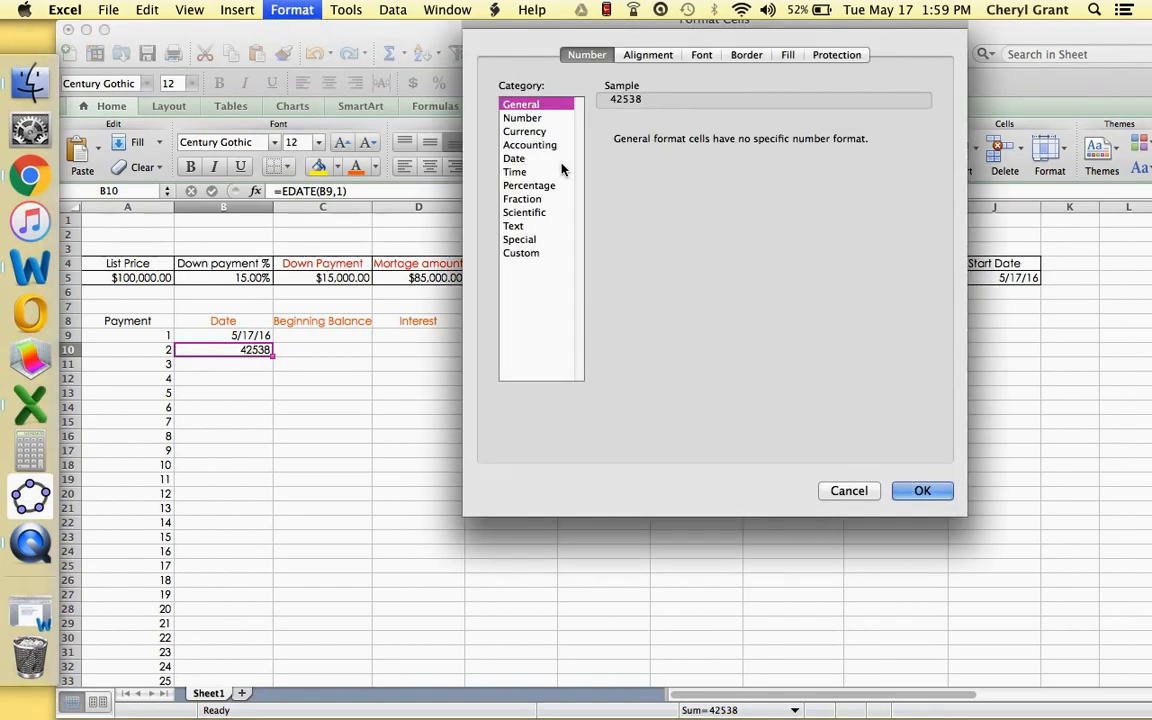
{"action": "left_click", "coordinate": [528, 160]}
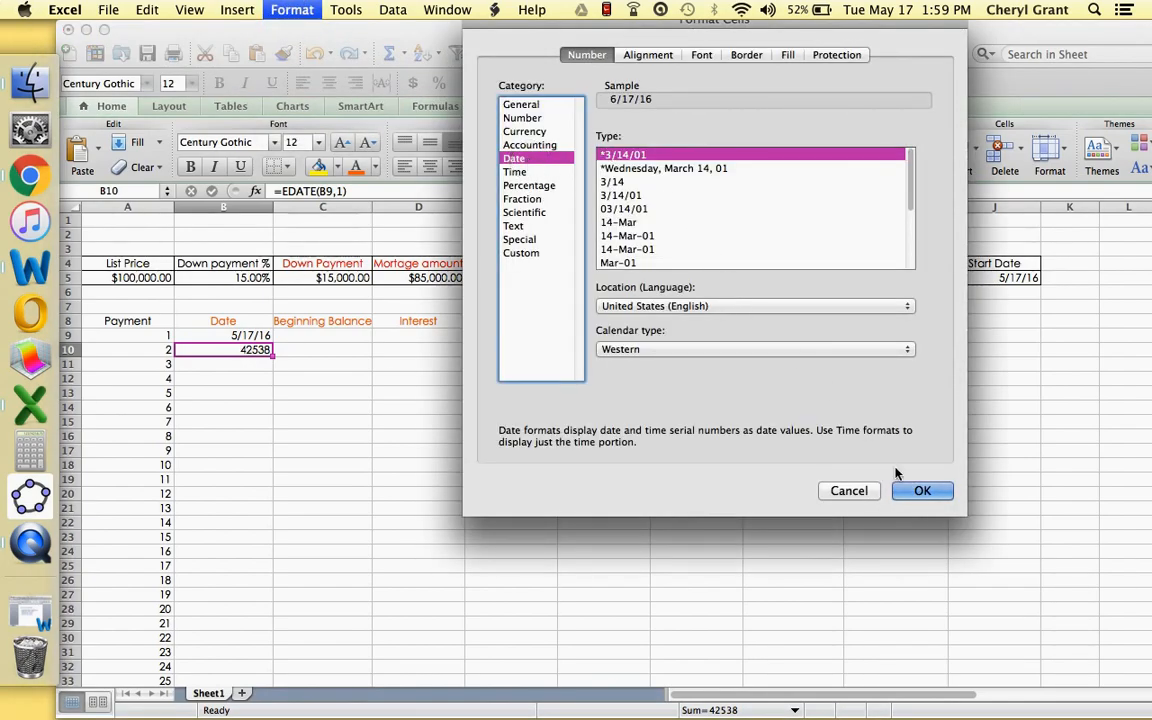
{"action": "left_click", "coordinate": [907, 492]}
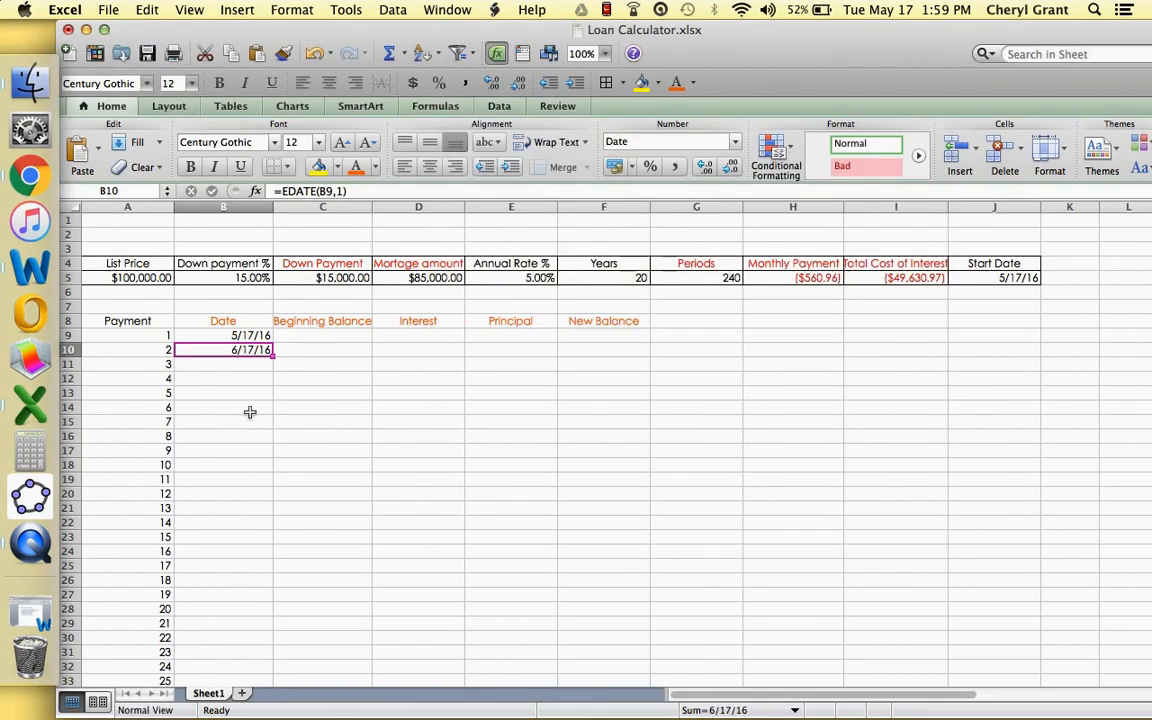
Copy the payment date formula from cell B10 into cells B11 through B367
{"action": "left_click", "coordinate": [205, 52]}
{"action": "left_click_drag", "start_coordinate": [240, 365], "coordinate": [237, 711]}
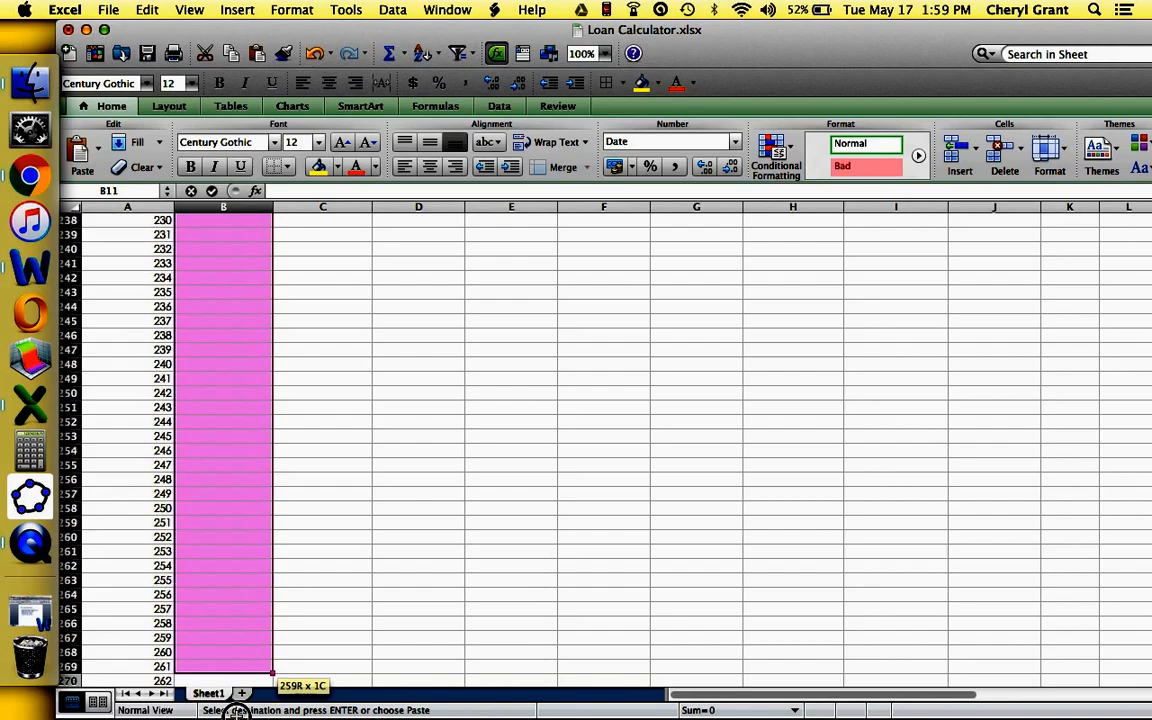
{"action": "left_click_drag", "start_coordinate": [237, 711], "coordinate": [237, 711]}
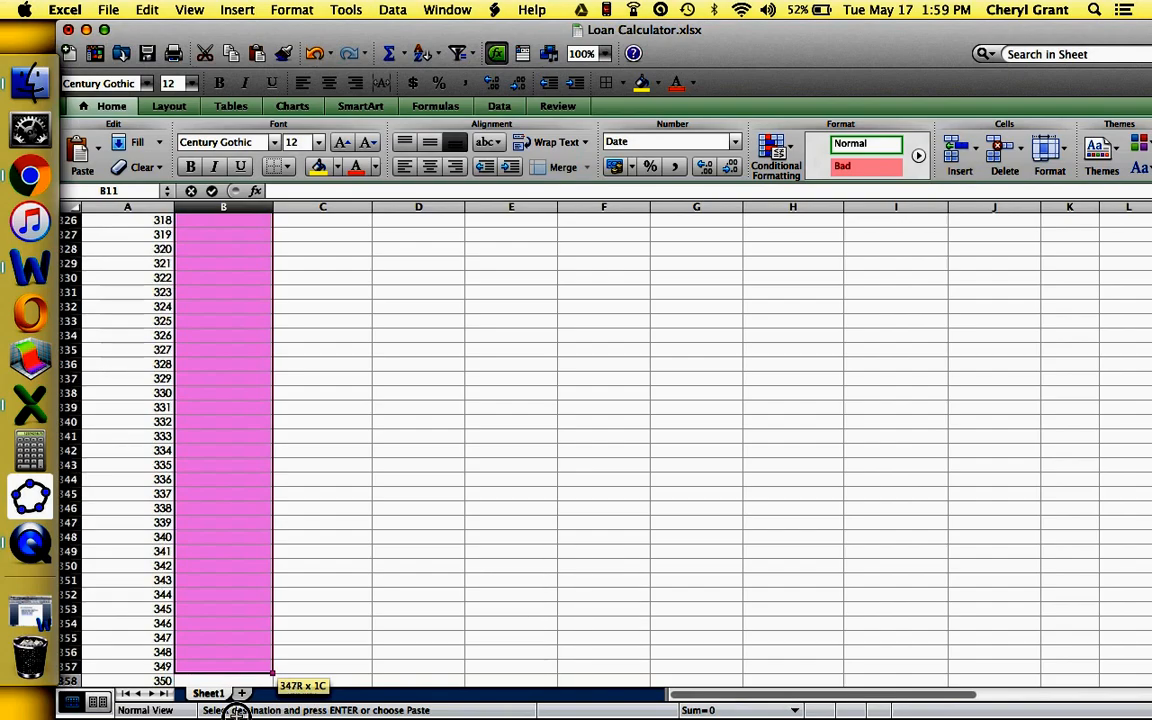
{"action": "left_click_drag", "start_coordinate": [237, 711], "coordinate": [209, 552]}
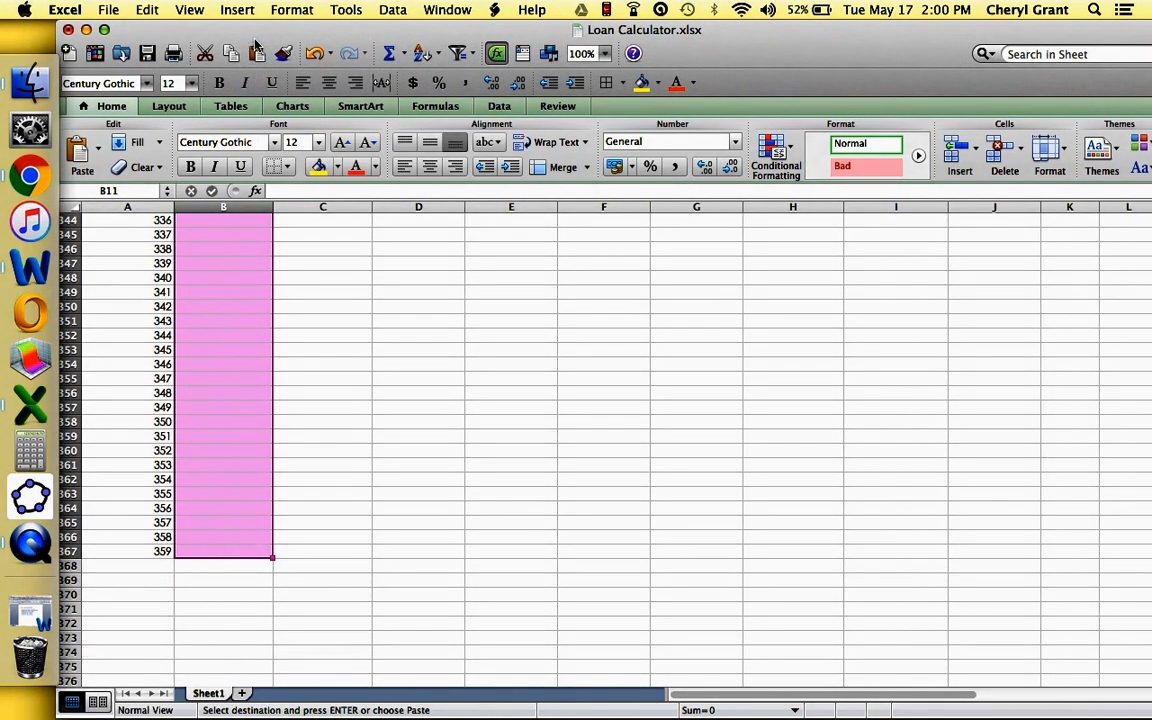
{"action": "left_click", "coordinate": [257, 52]}
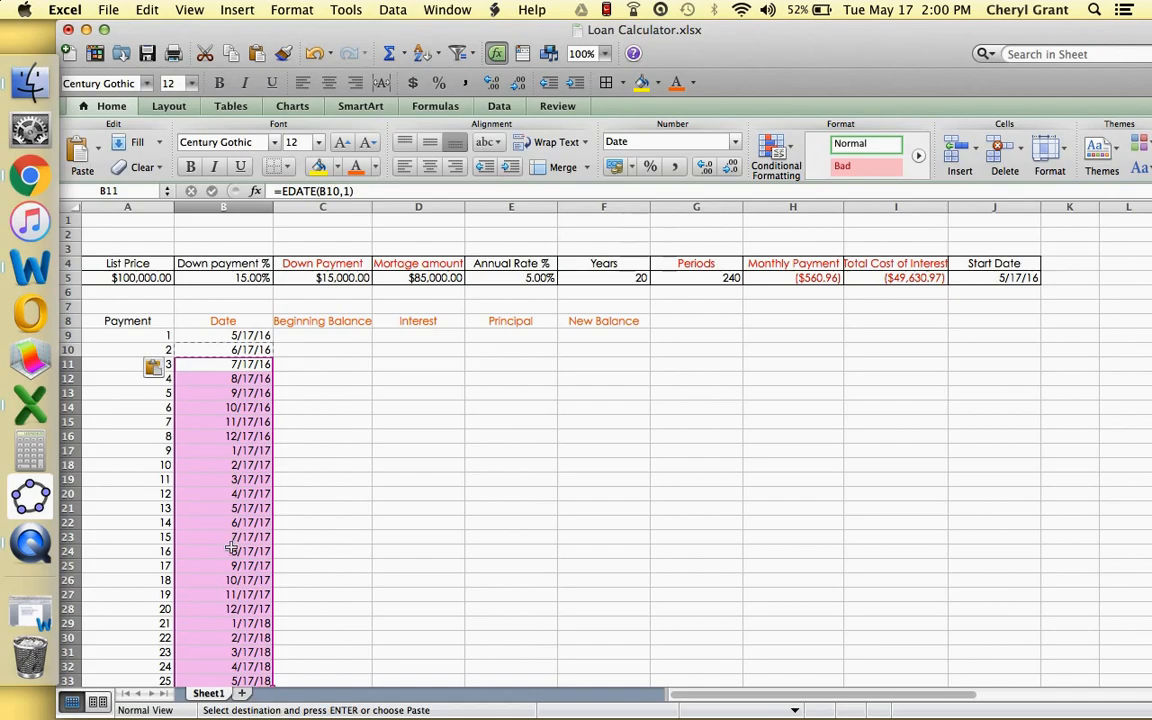
{"action": "scroll", "coordinate": [230, 548], "scroll_direction": "down", "scroll_amount": 3}
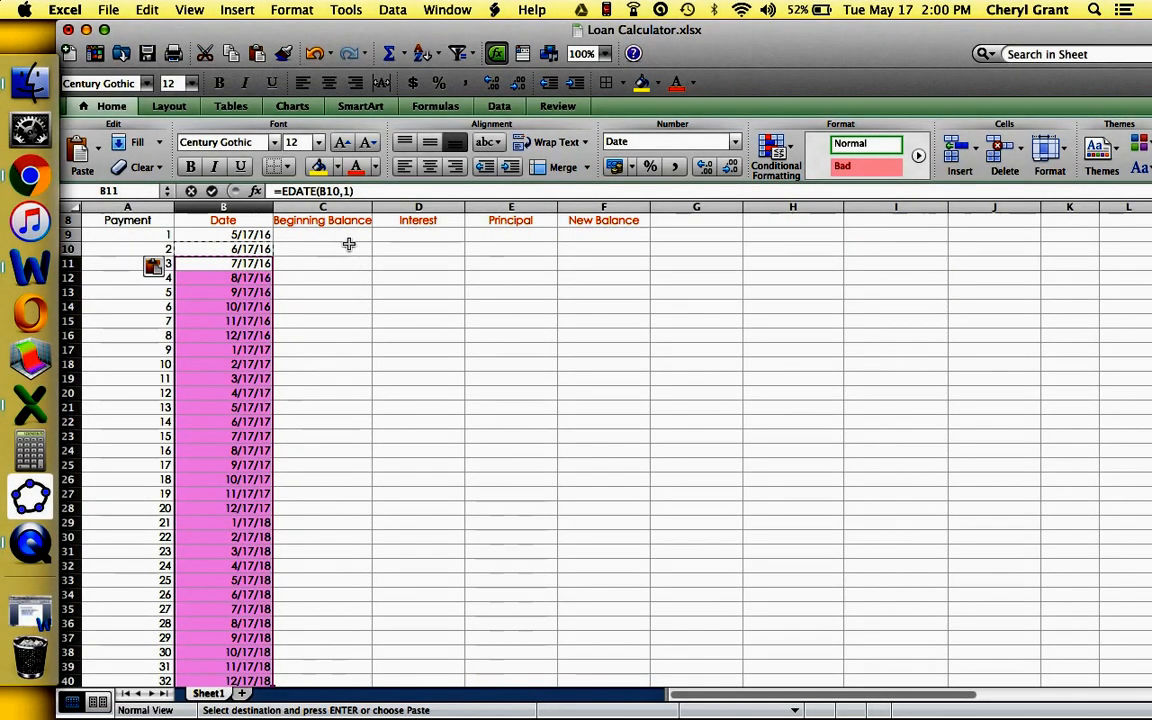
{"action": "left_click", "coordinate": [349, 238]}
{"action": "key", "text": "Escape"}
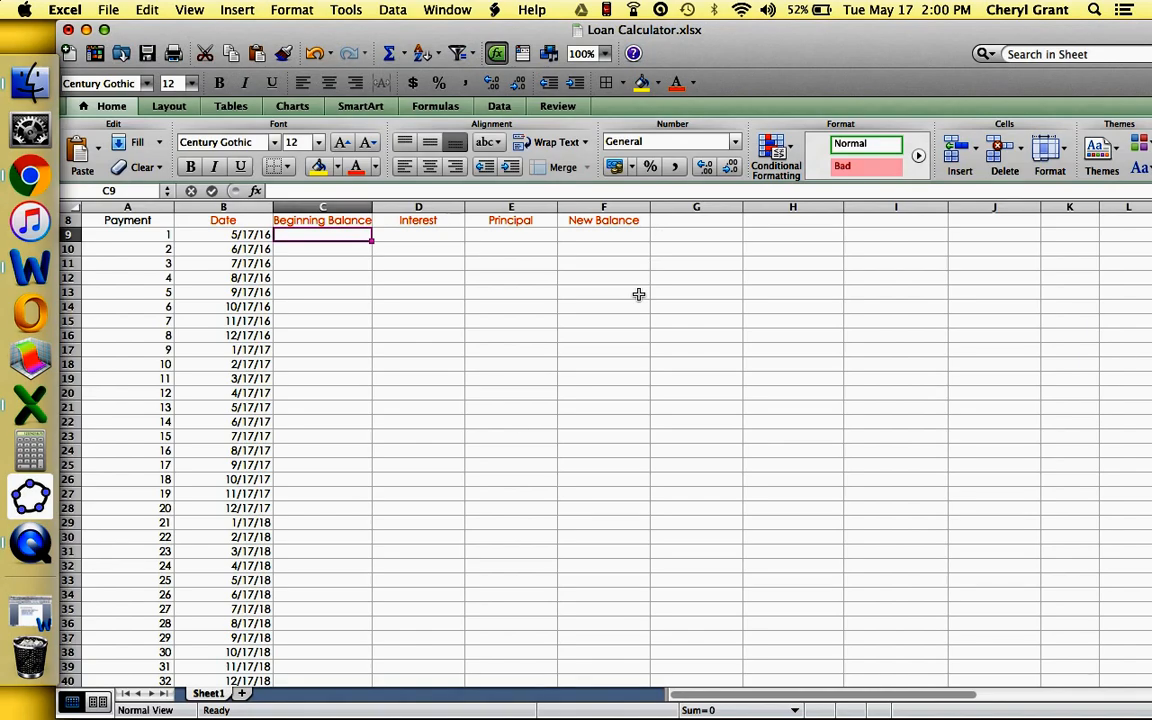
Change the month of the Start Date in cell J5 so the date is 4/17/2016
{"action": "scroll", "coordinate": [638, 294], "scroll_direction": "up", "scroll_amount": 5}
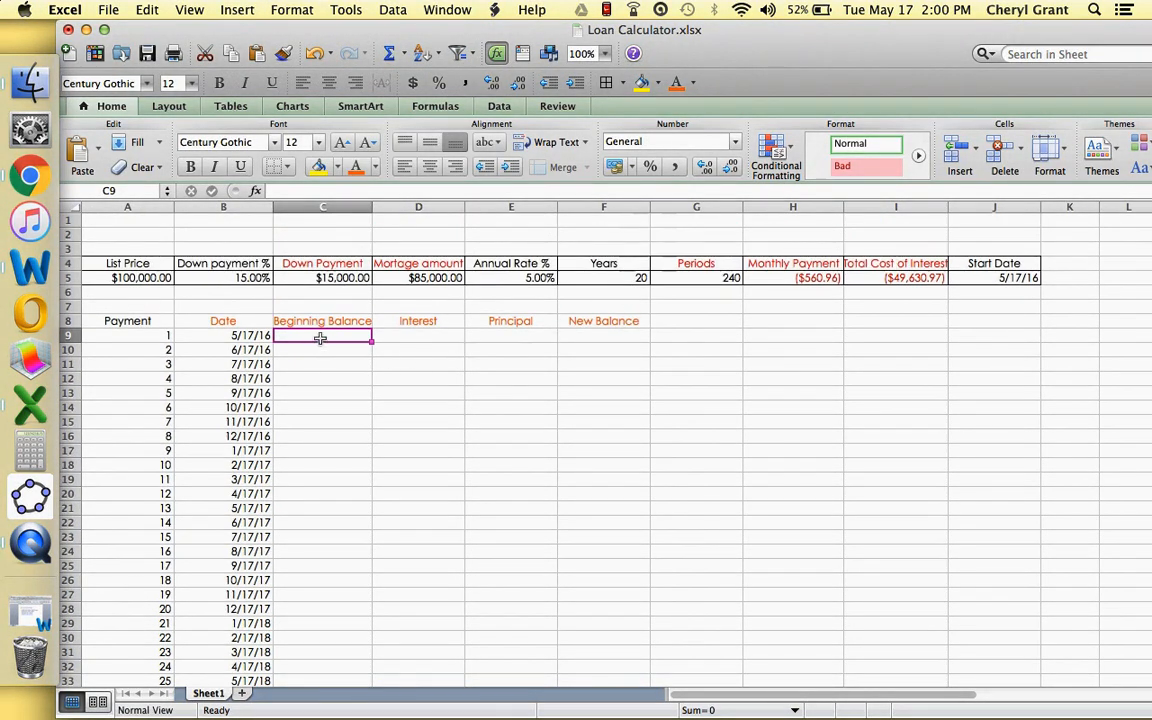
{"action": "left_click", "coordinate": [1010, 280]}
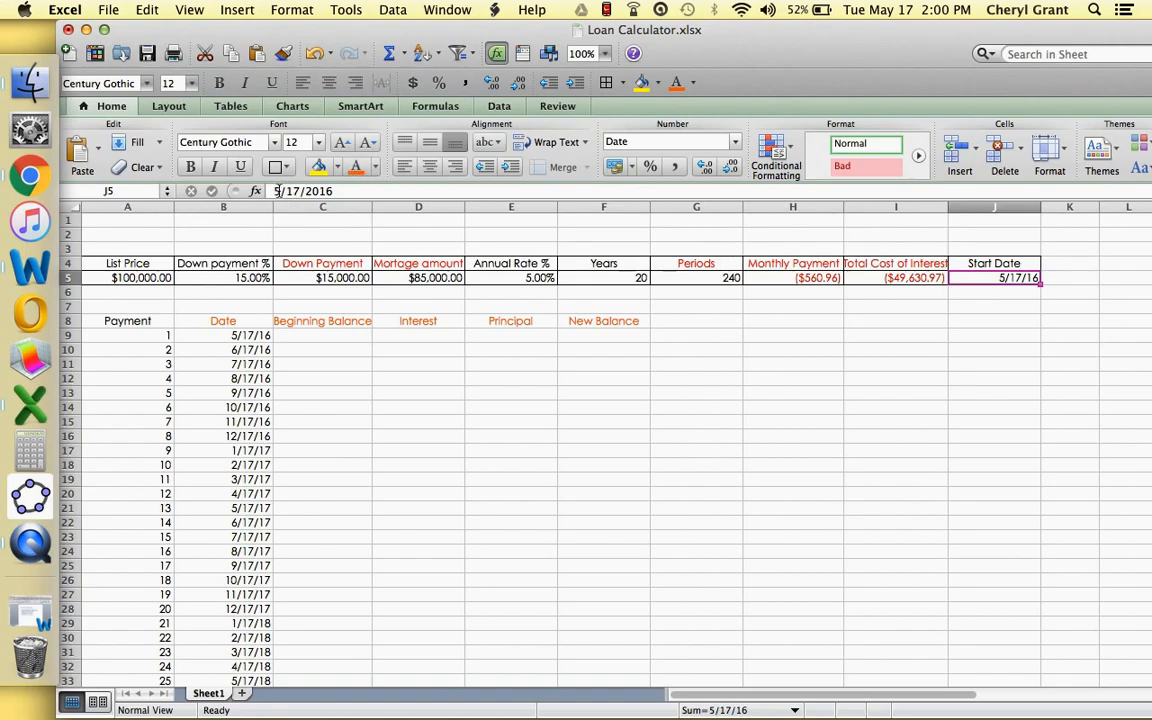
{"action": "left_click_drag", "start_coordinate": [276, 190], "coordinate": [272, 190]}
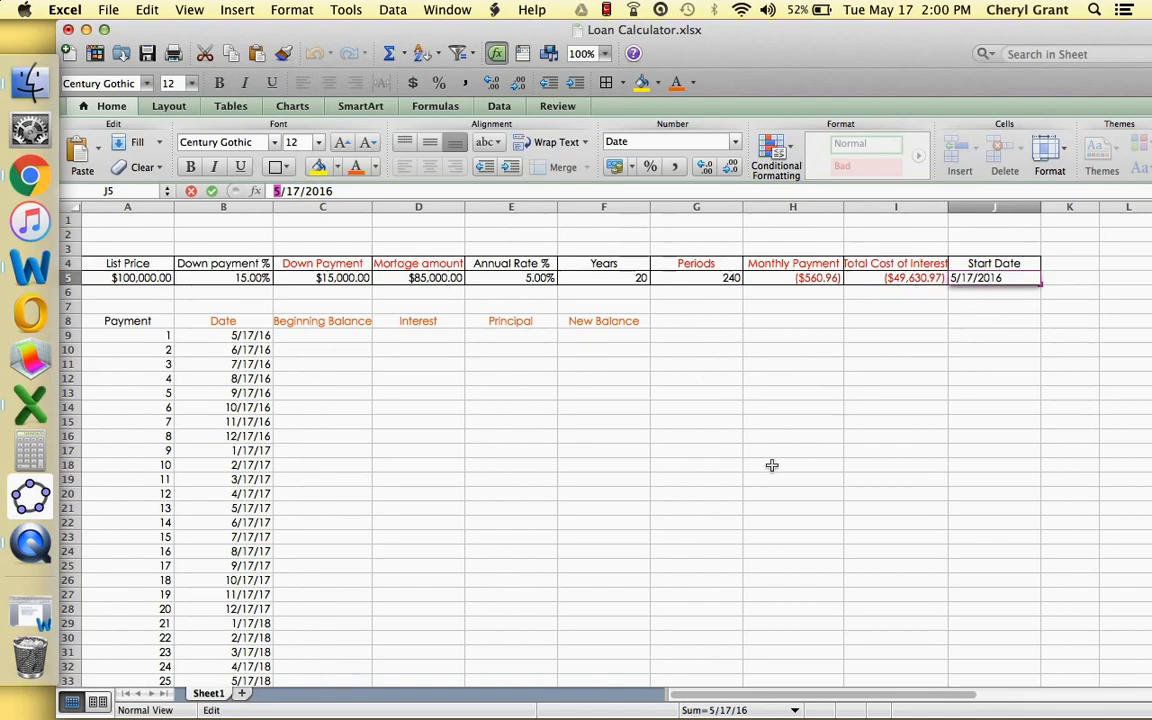
{"action": "type", "text": "4"}
{"action": "key", "text": "Return"}
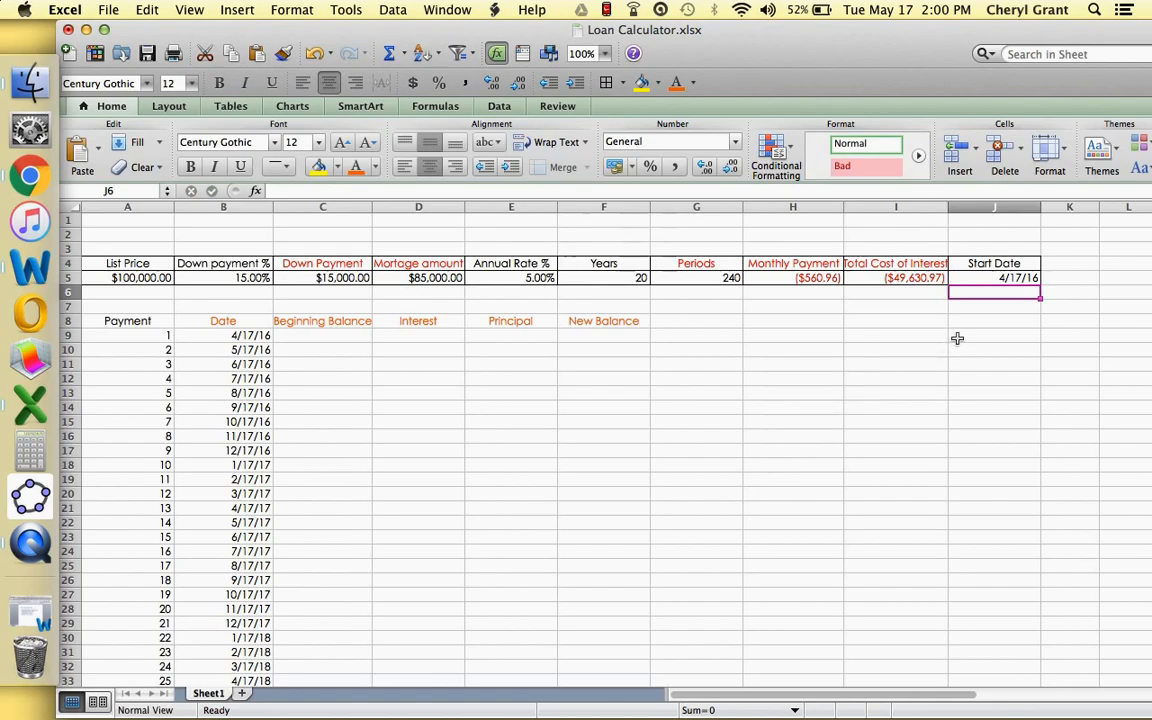
{"action": "left_click", "coordinate": [993, 279]}
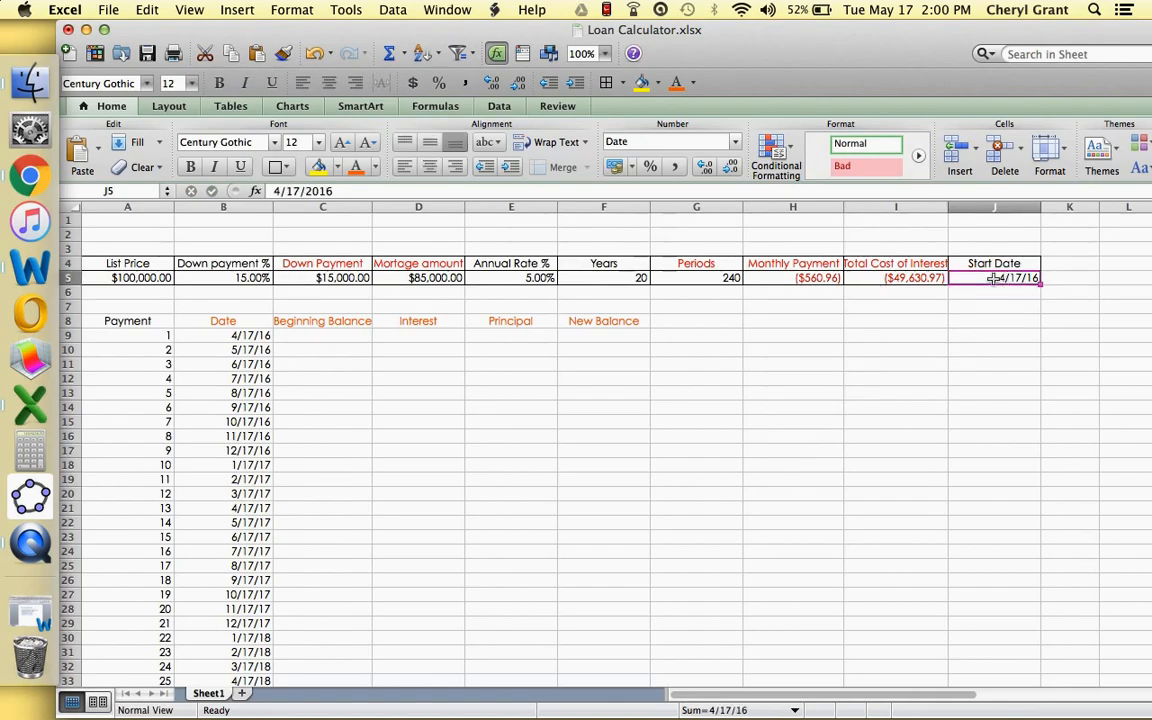
Set the first payment's beginning balance in cell C9 to the mortgage amount with the formula =D5
{"action": "left_click", "coordinate": [333, 338]}
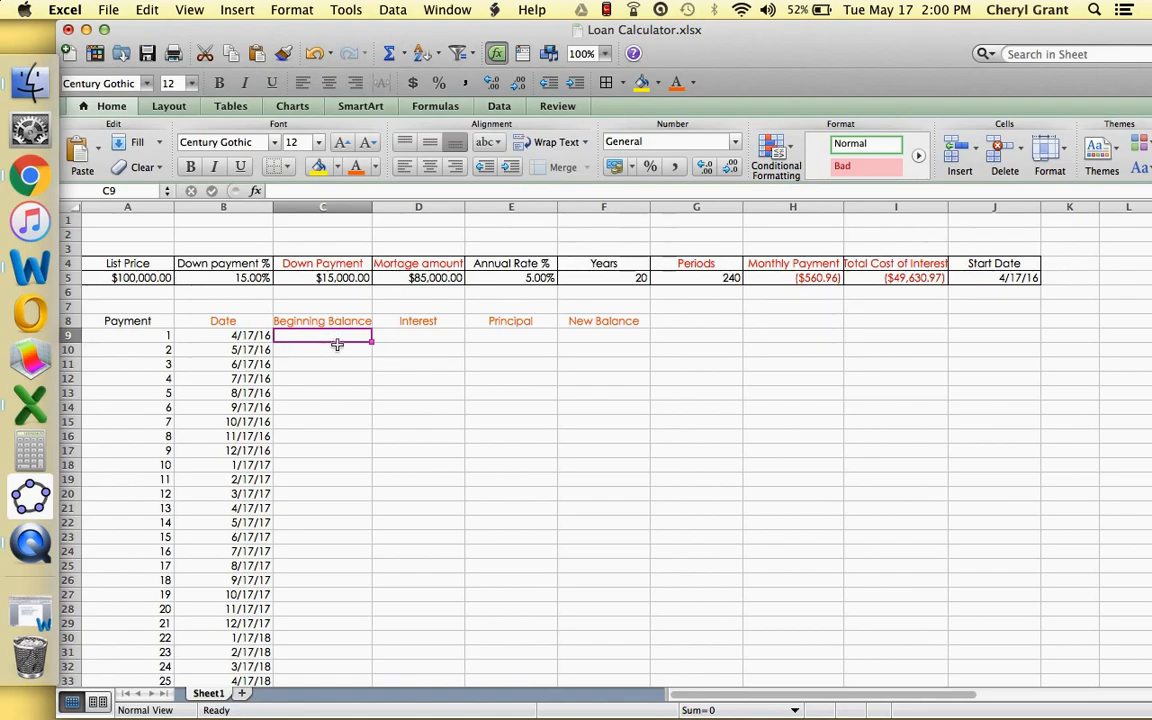
{"action": "type", "text": "="}
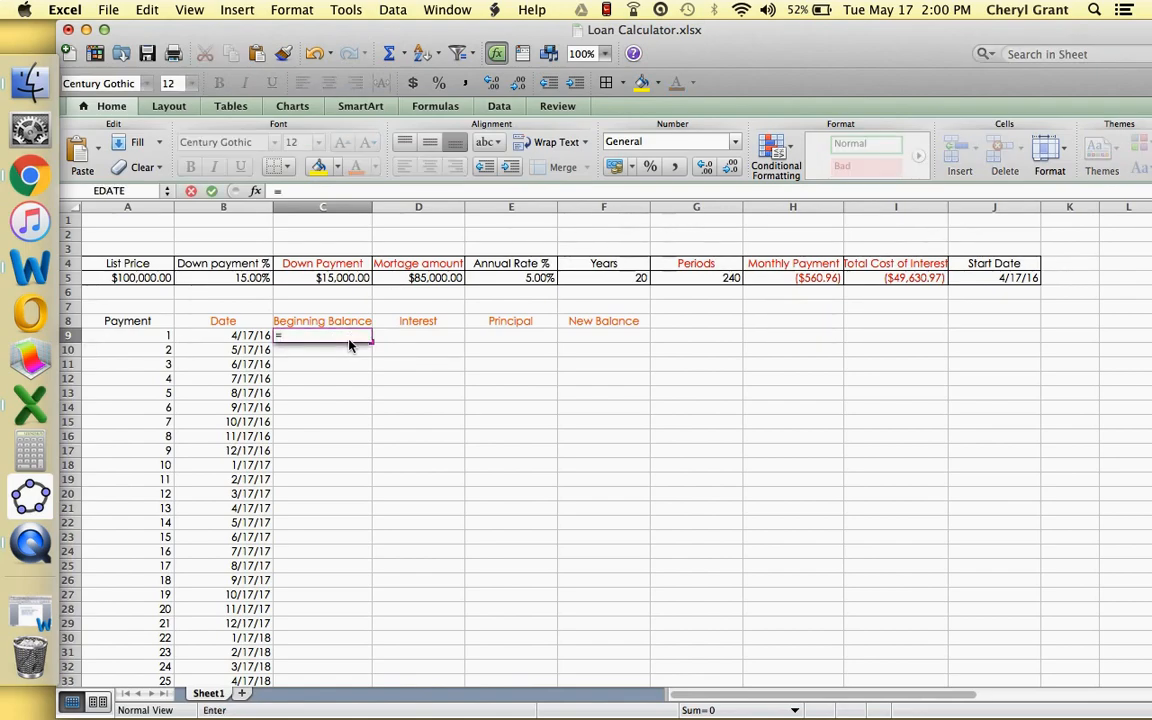
{"action": "left_click", "coordinate": [401, 279]}
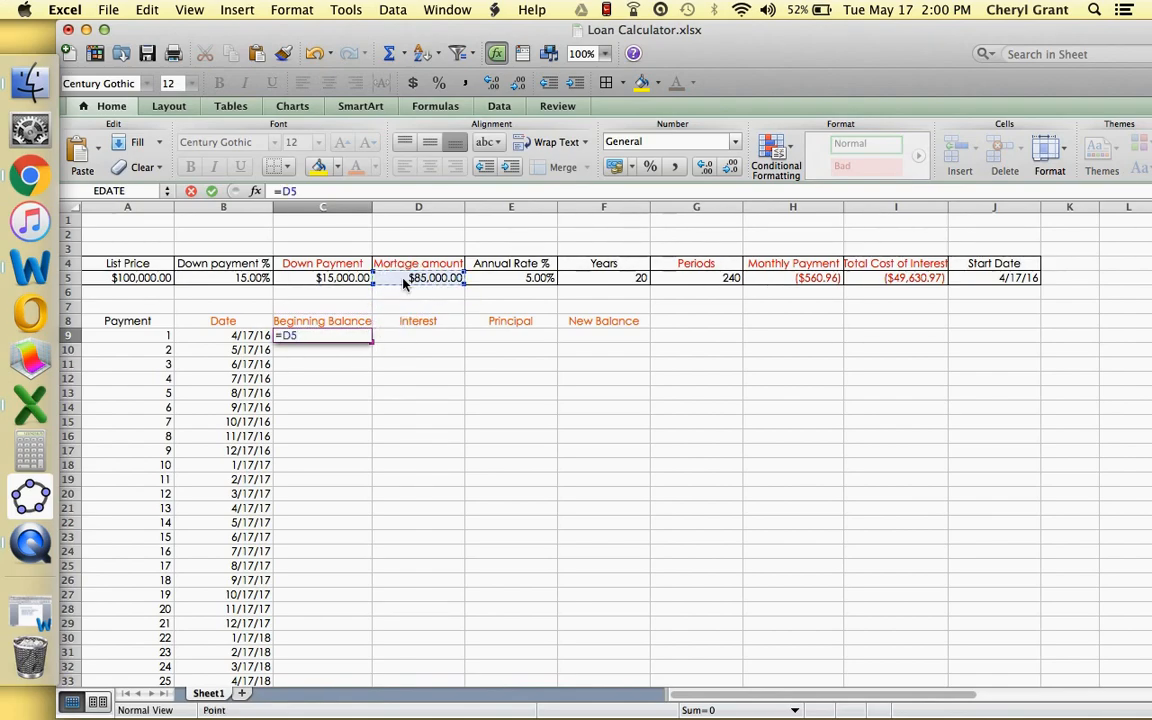
{"action": "key", "text": "Return"}
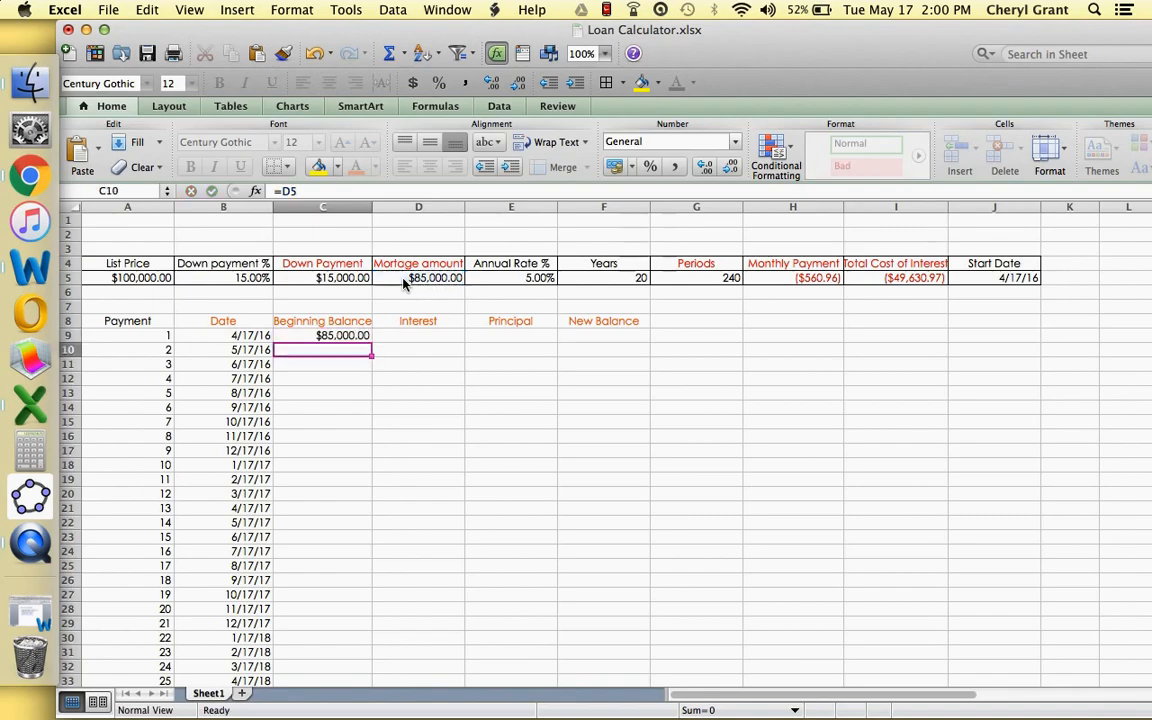
Start an IPMT formula in interest cell D9 with the monthly rate $E$5/12 as its rate argument
{"action": "left_click", "coordinate": [396, 336]}
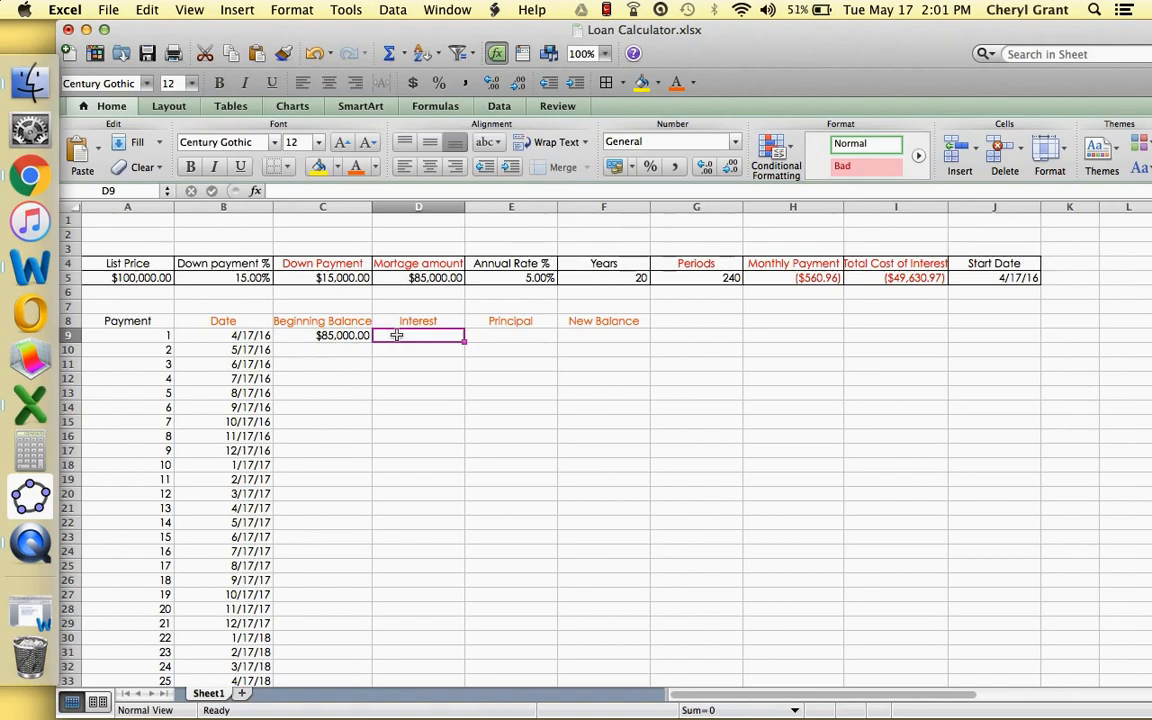
{"action": "type", "text": "="}
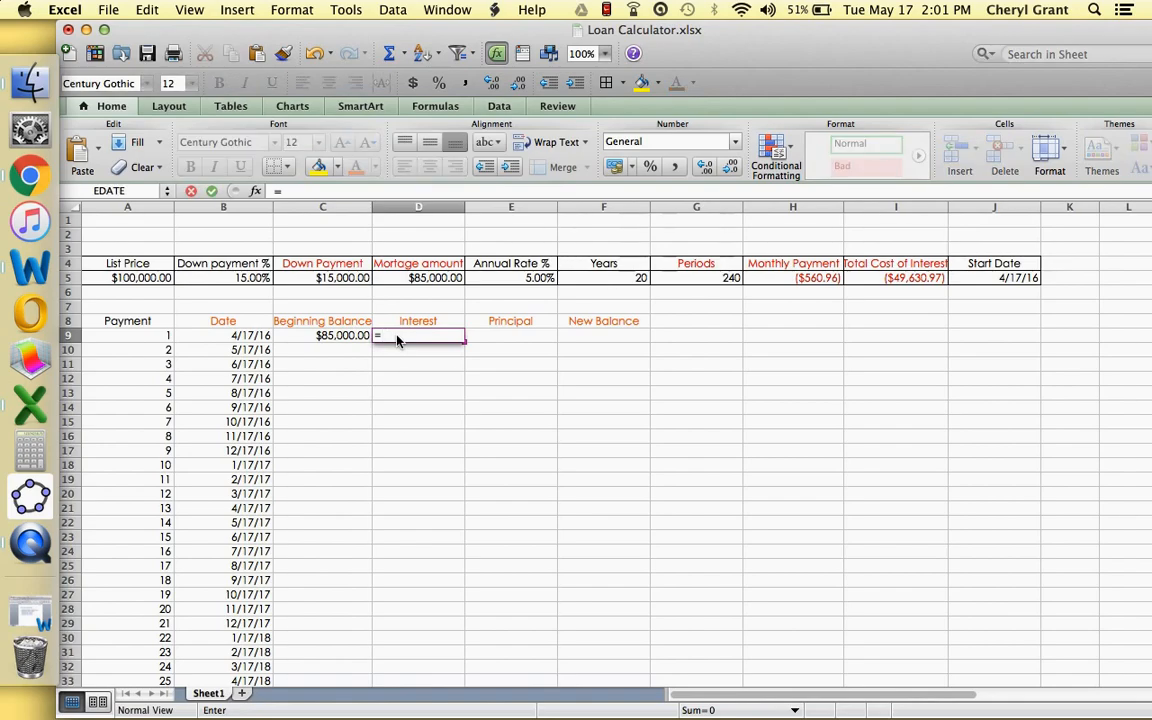
{"action": "type", "text": "ipMT"}
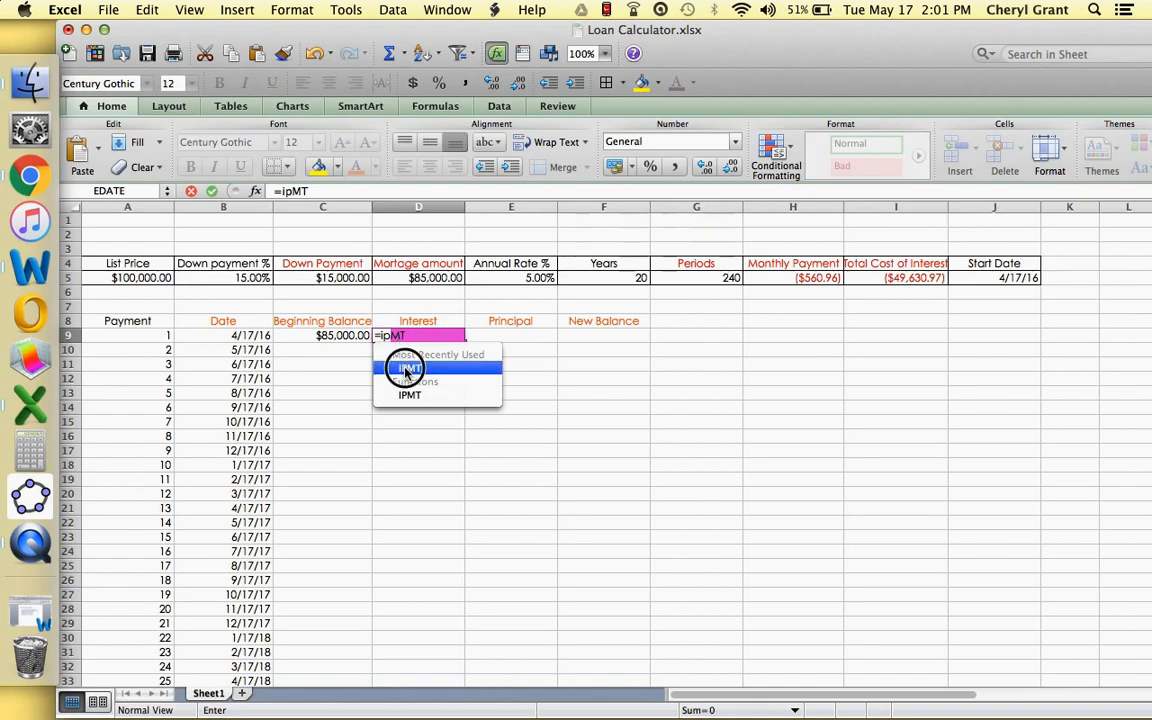
{"action": "double_click", "coordinate": [409, 368]}
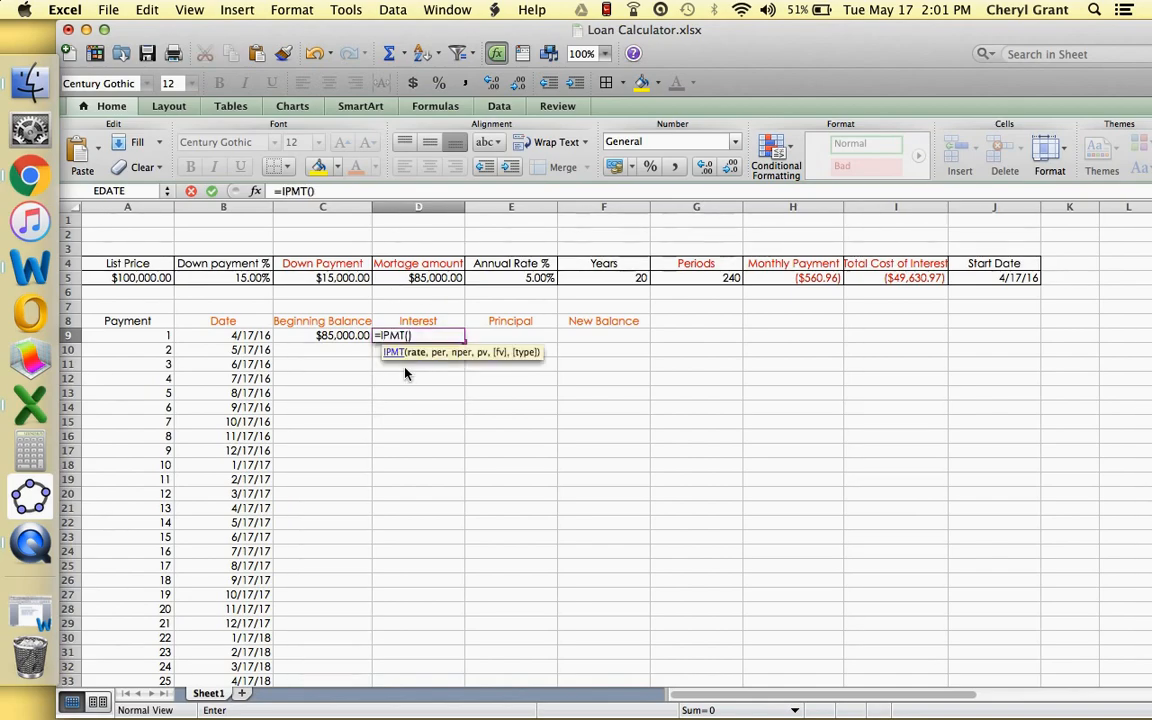
{"action": "left_click", "coordinate": [458, 363]}
{"action": "left_click", "coordinate": [510, 281]}
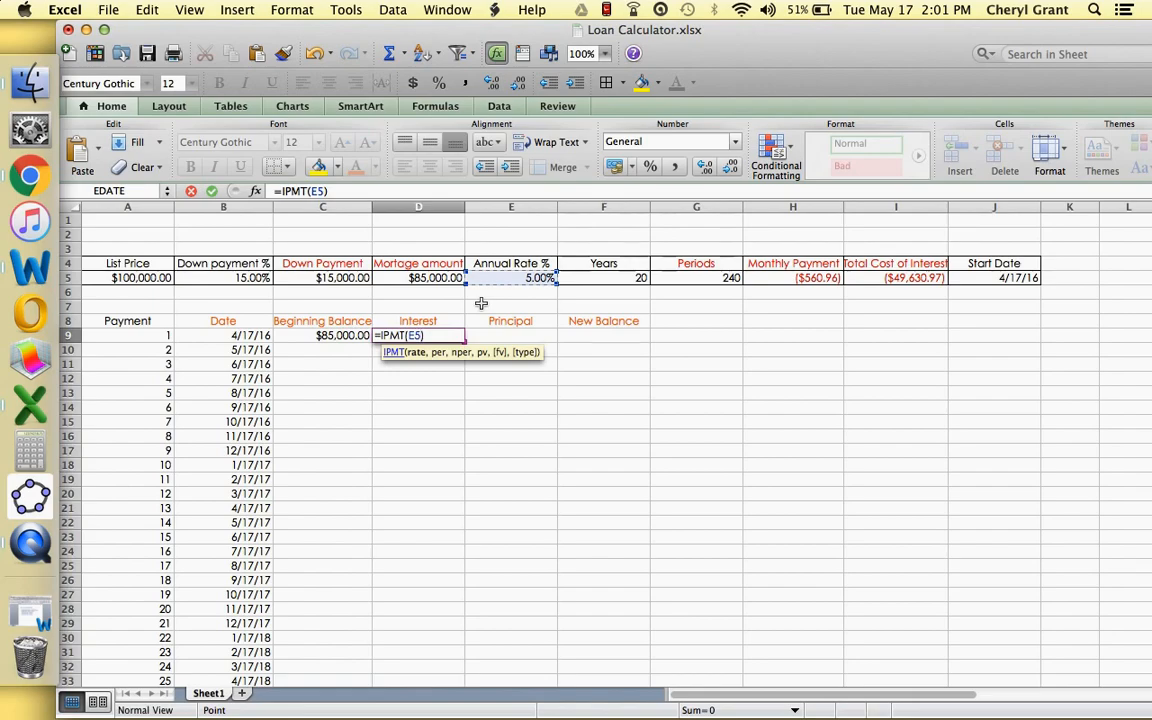
{"action": "type", "text": "/12"}
{"action": "left_click", "coordinate": [409, 337]}
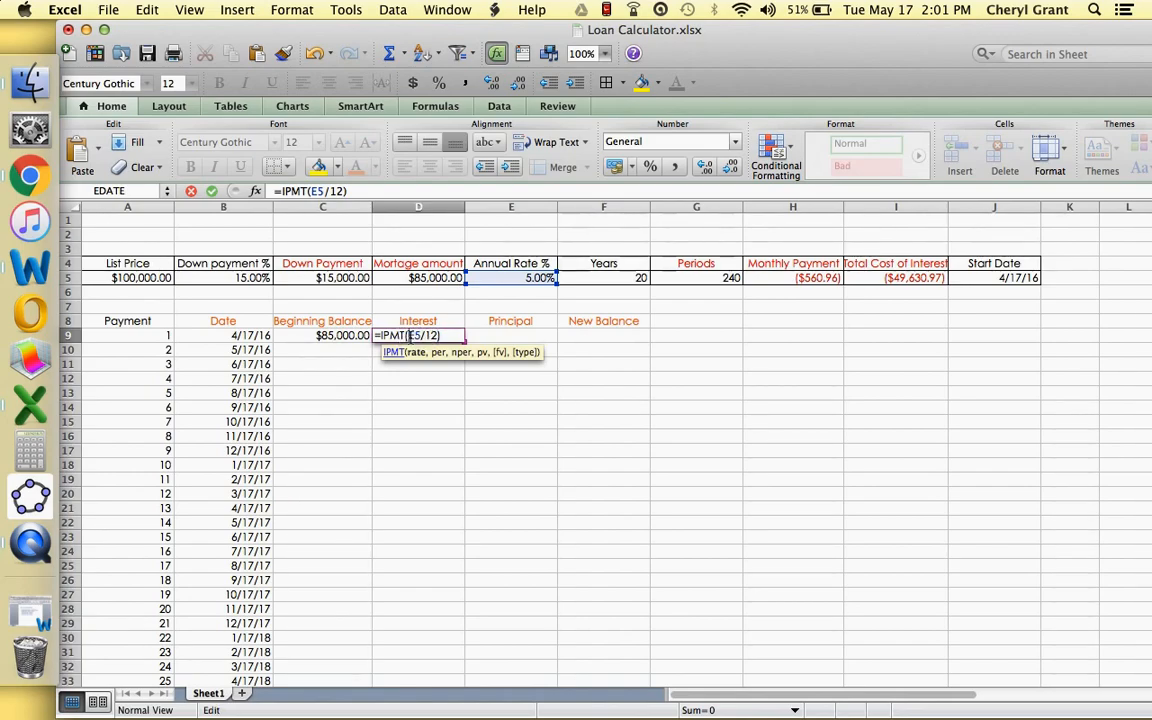
{"action": "type", "text": "$E$"}
{"action": "left_click", "coordinate": [421, 335]}
{"action": "type", "text": "$"}
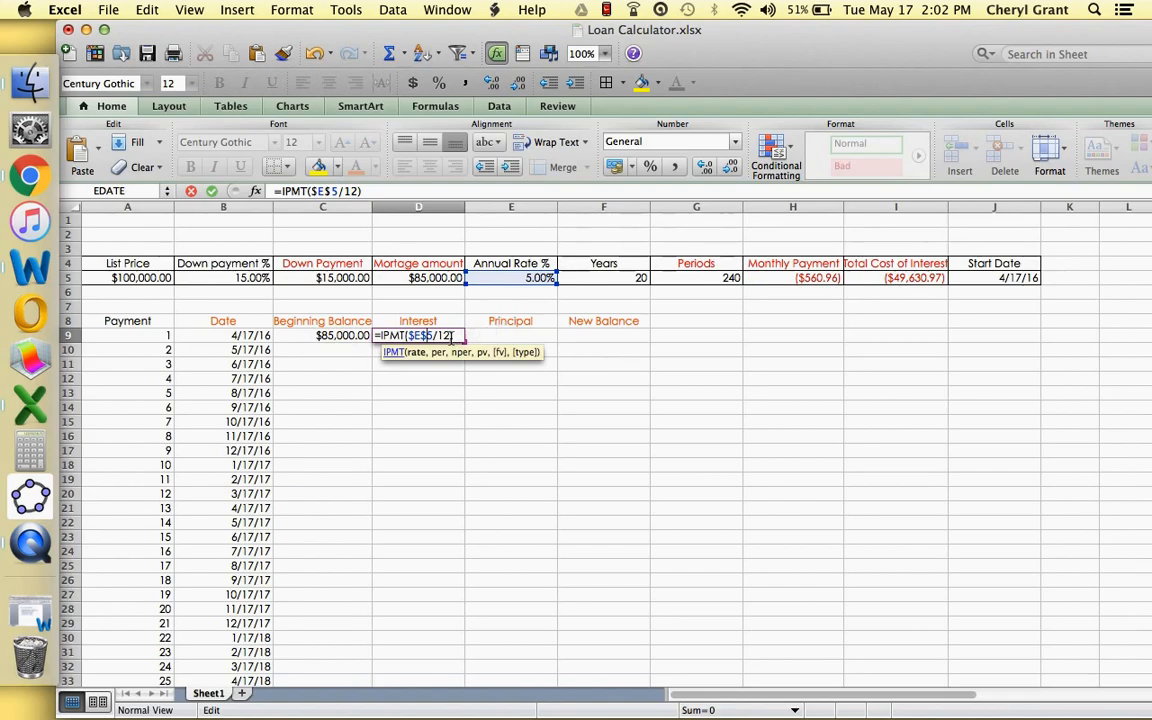
Add payment number A9 as the period and the absolute reference $G$5 as the number of periods to D9's IPMT formula
{"action": "type", "text": ","}
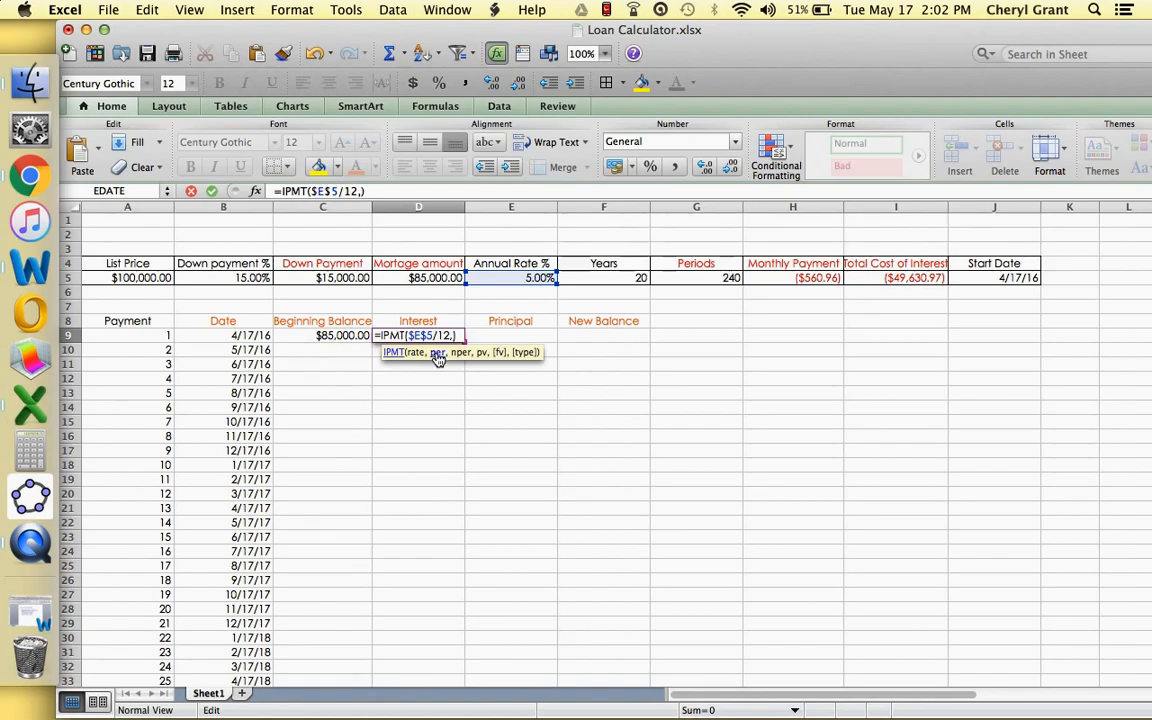
{"action": "left_click", "coordinate": [161, 336]}
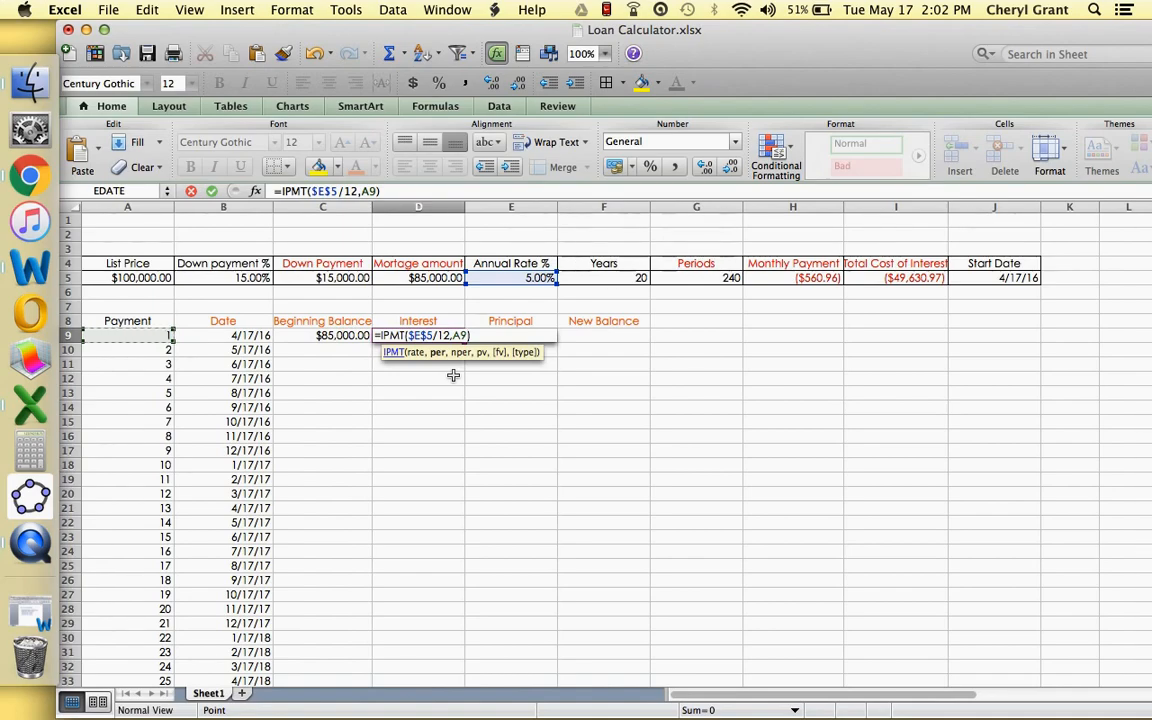
{"action": "type", "text": ","}
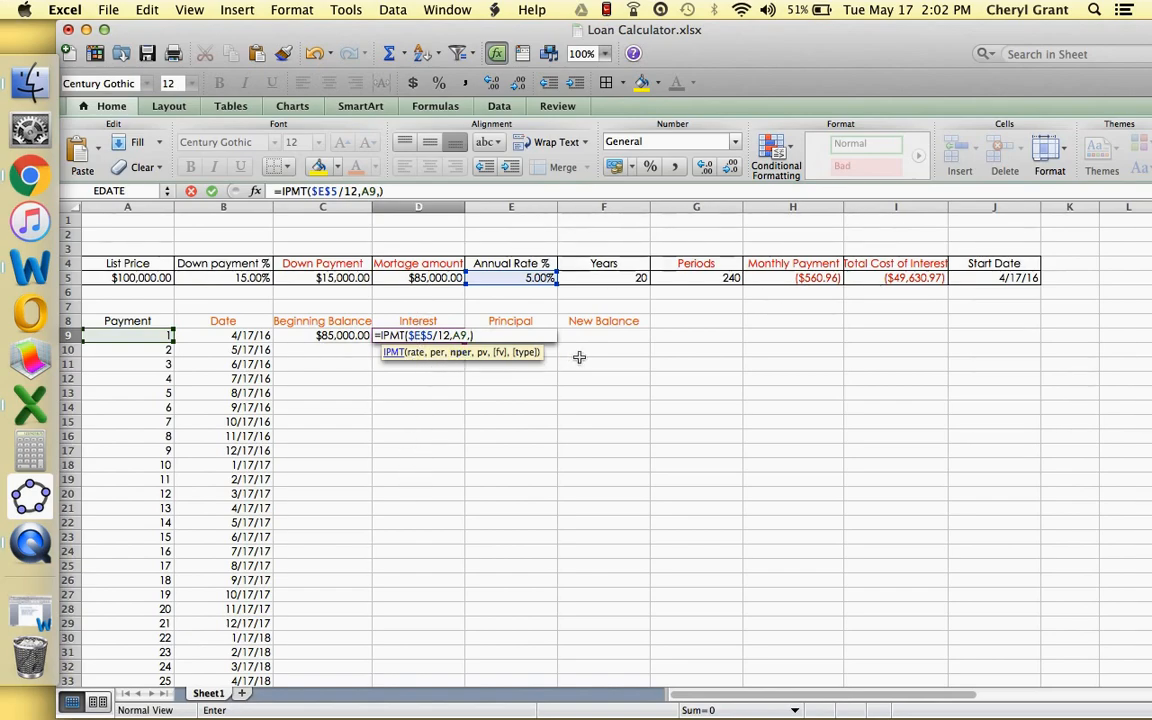
{"action": "left_click", "coordinate": [732, 280]}
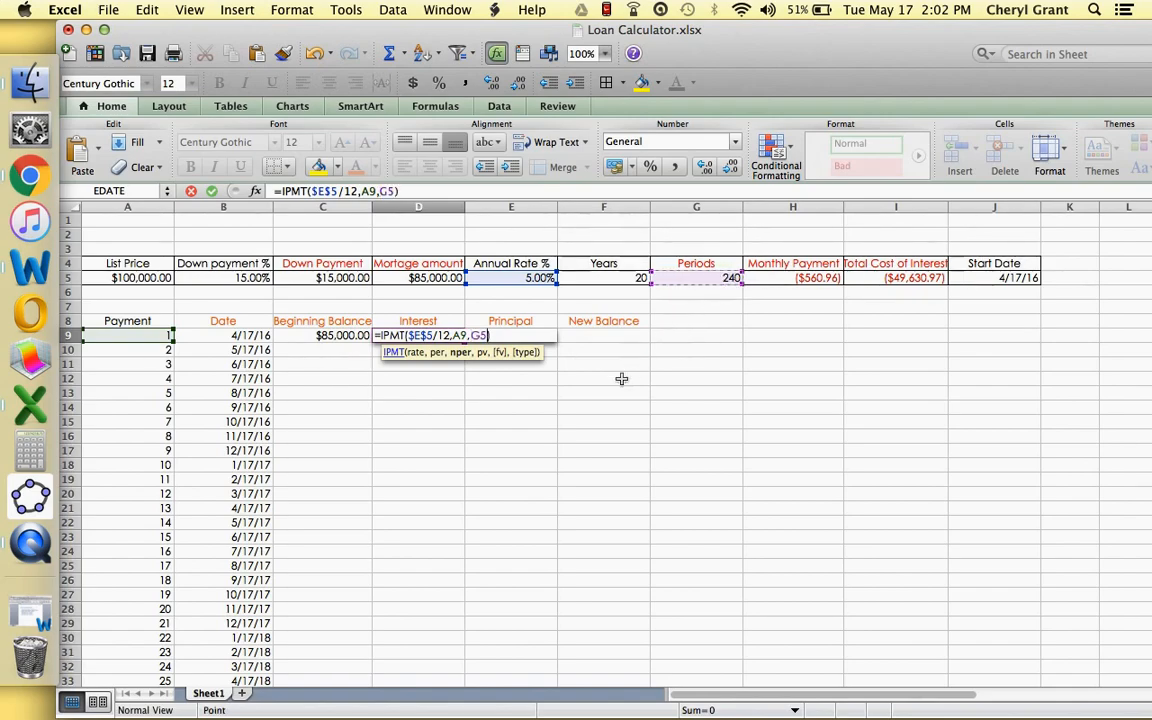
{"action": "left_click", "coordinate": [472, 336]}
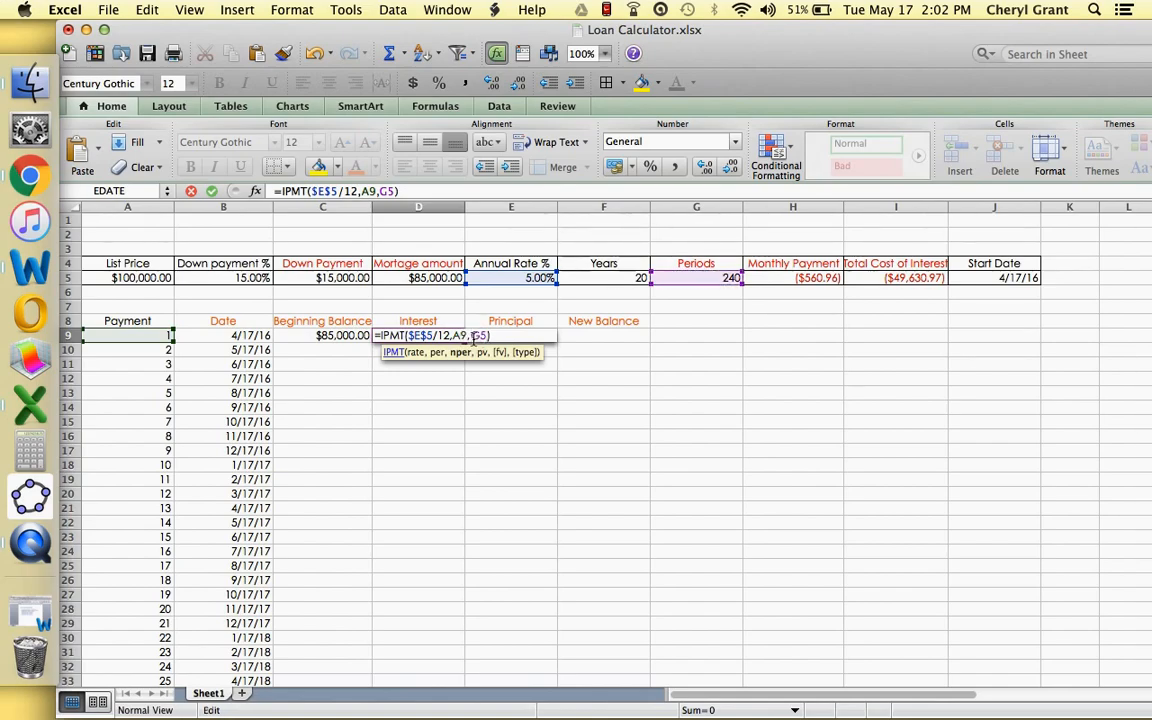
{"action": "type", "text": "$"}
{"action": "left_click", "coordinate": [484, 336]}
{"action": "type", "text": "$"}
Complete the IPMT formula in D9 with the mortgage amount $D$5 as the present value
{"action": "type", "text": ","}
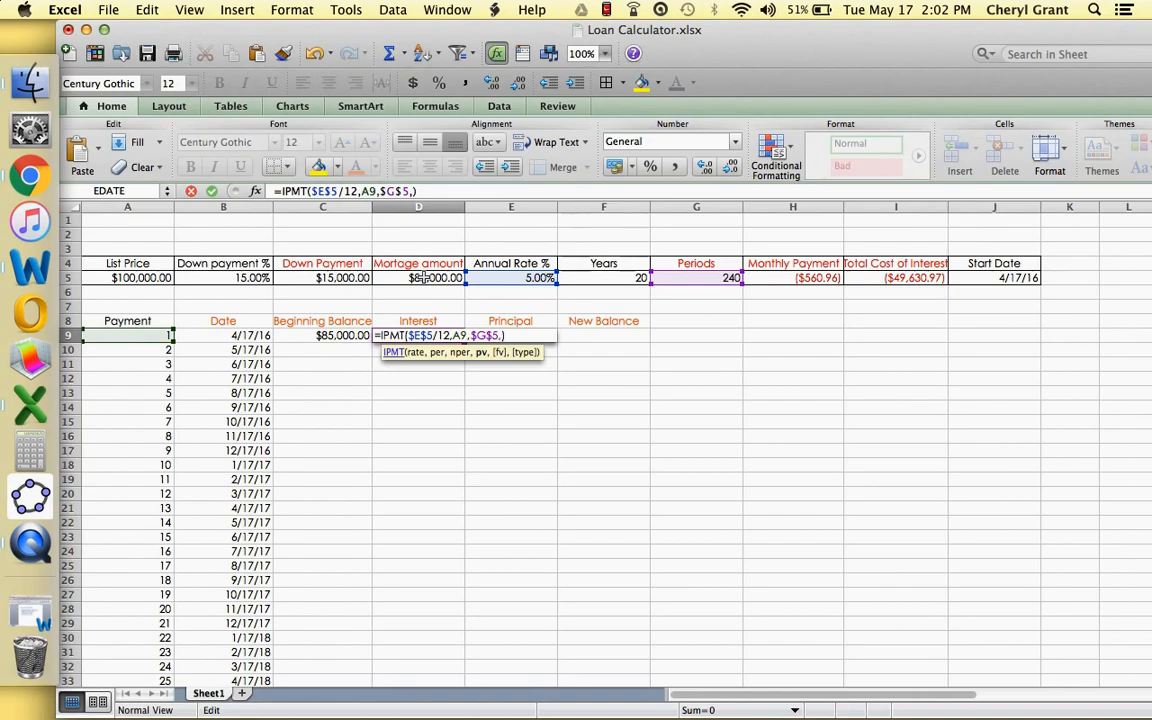
{"action": "left_click", "coordinate": [424, 278]}
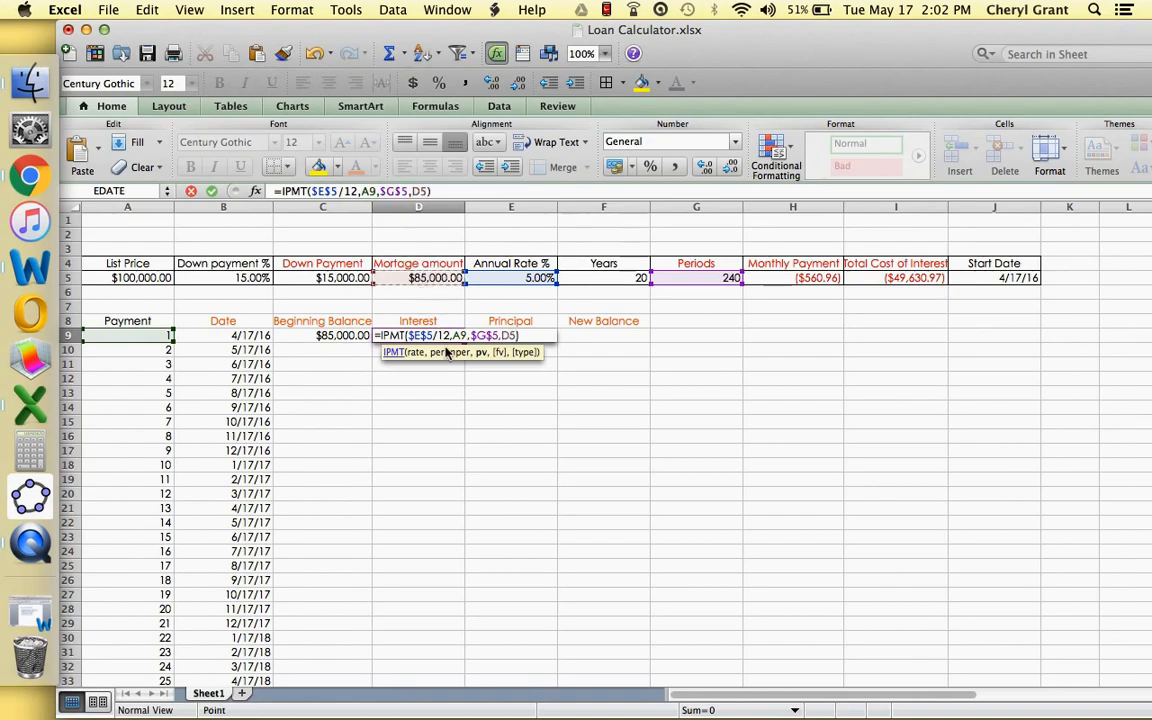
{"action": "left_click", "coordinate": [502, 335]}
{"action": "type", "text": "$"}
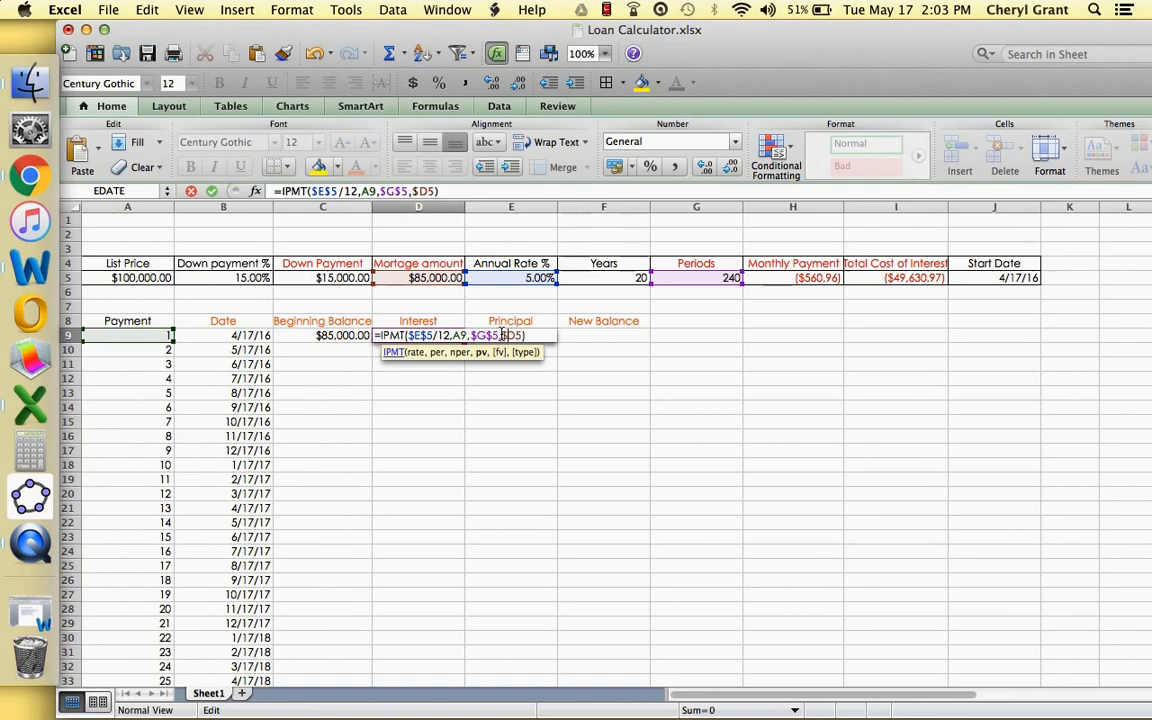
{"action": "left_click", "coordinate": [516, 335]}
{"action": "type", "text": "$"}
{"action": "key", "text": "Return"}
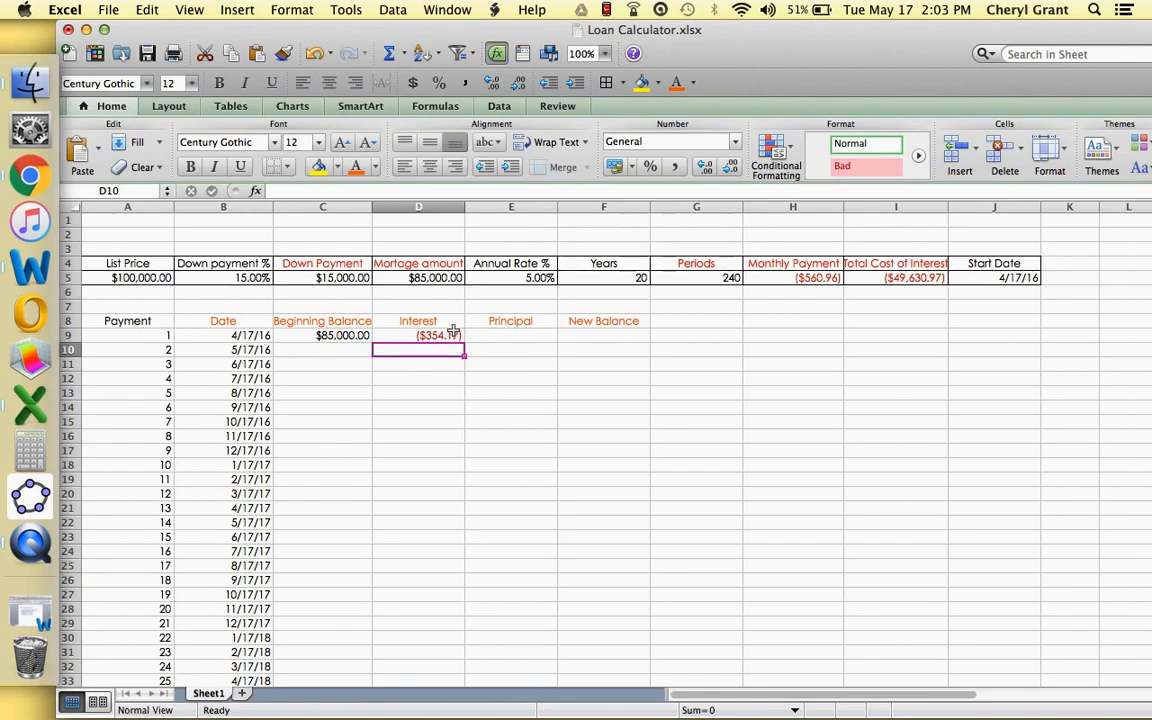
Calculate the first payment's principal in cell E9 with the formula =$H$5-D9
{"action": "left_click", "coordinate": [490, 334]}
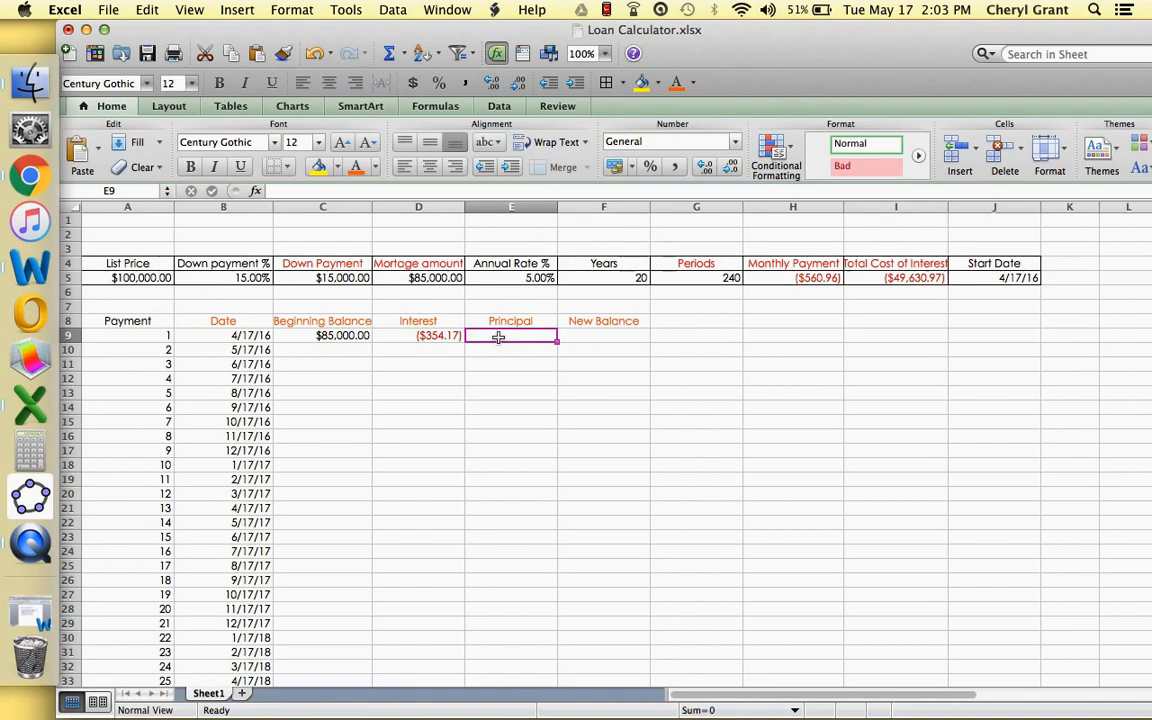
{"action": "type", "text": "="}
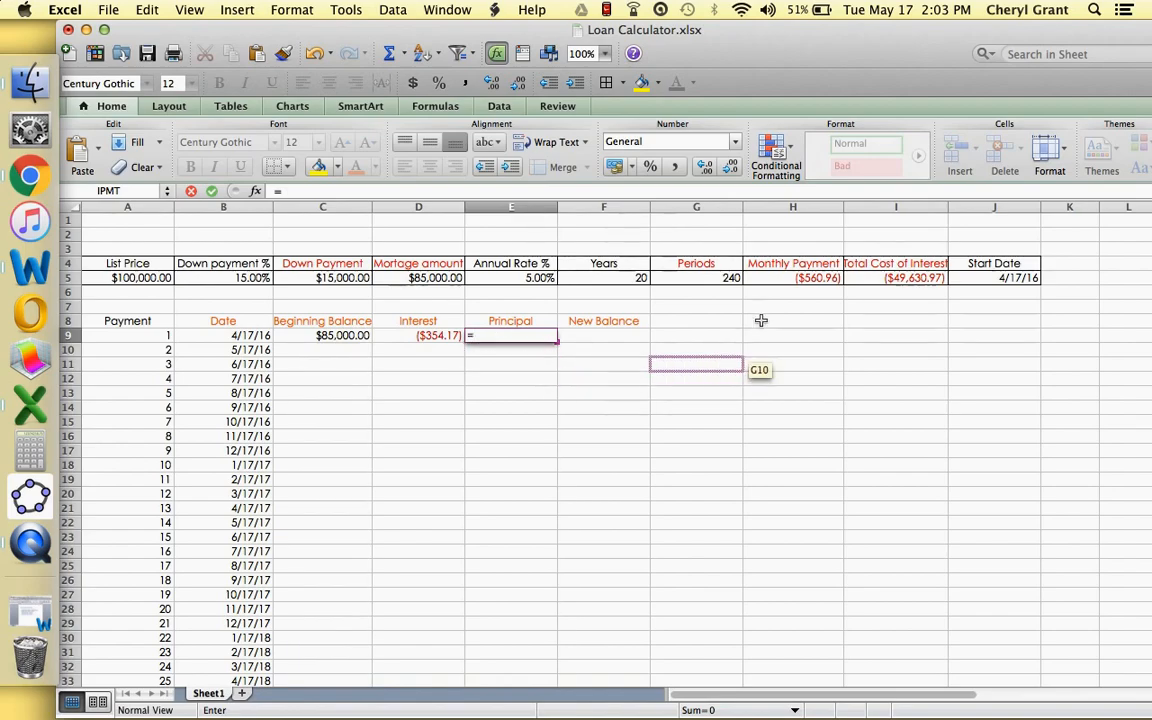
{"action": "left_click", "coordinate": [787, 281]}
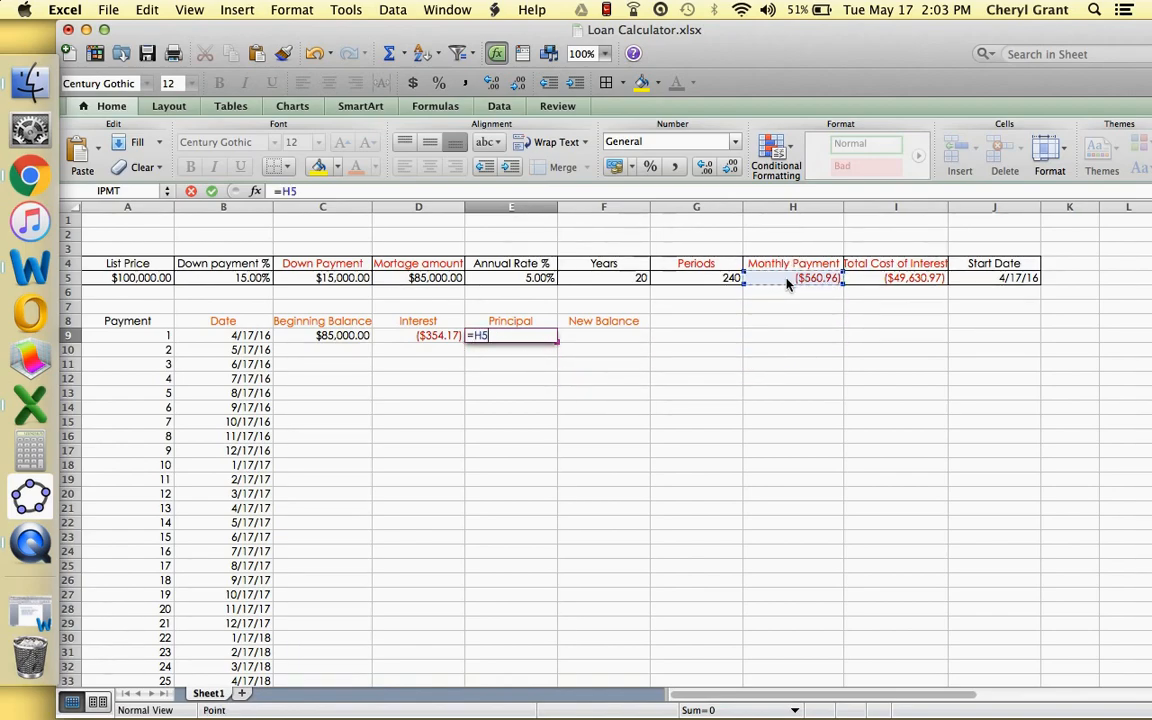
{"action": "type", "text": "-"}
{"action": "left_click", "coordinate": [445, 336]}
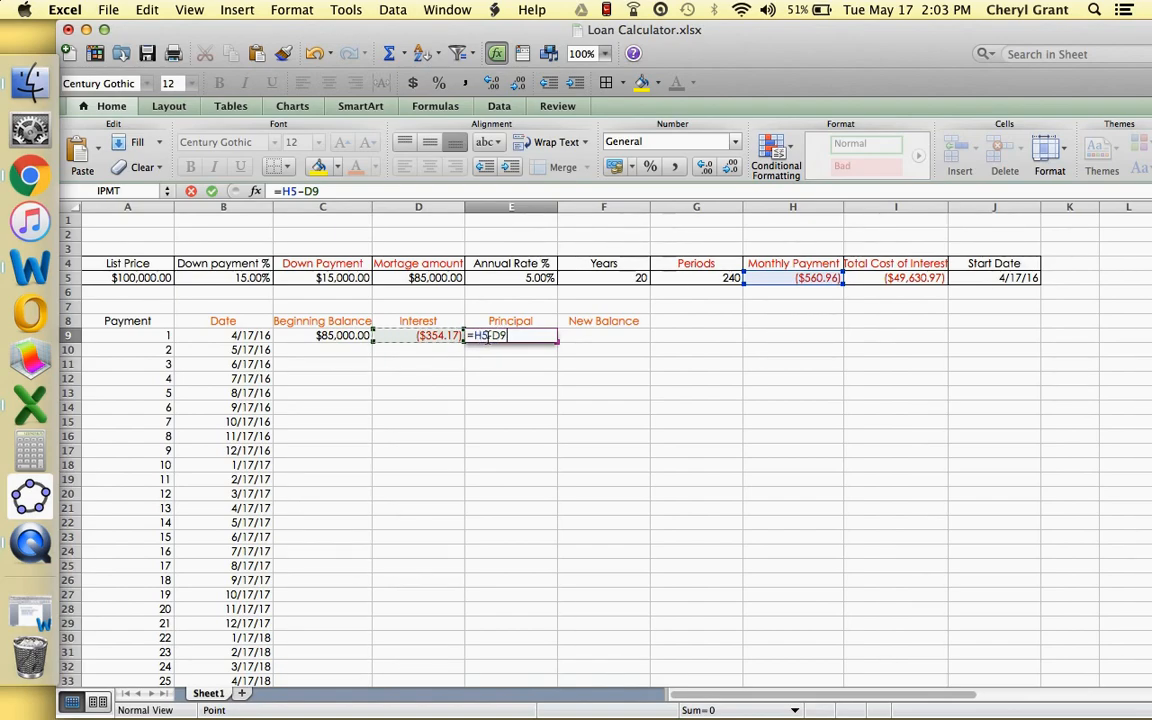
{"action": "left_click", "coordinate": [477, 336]}
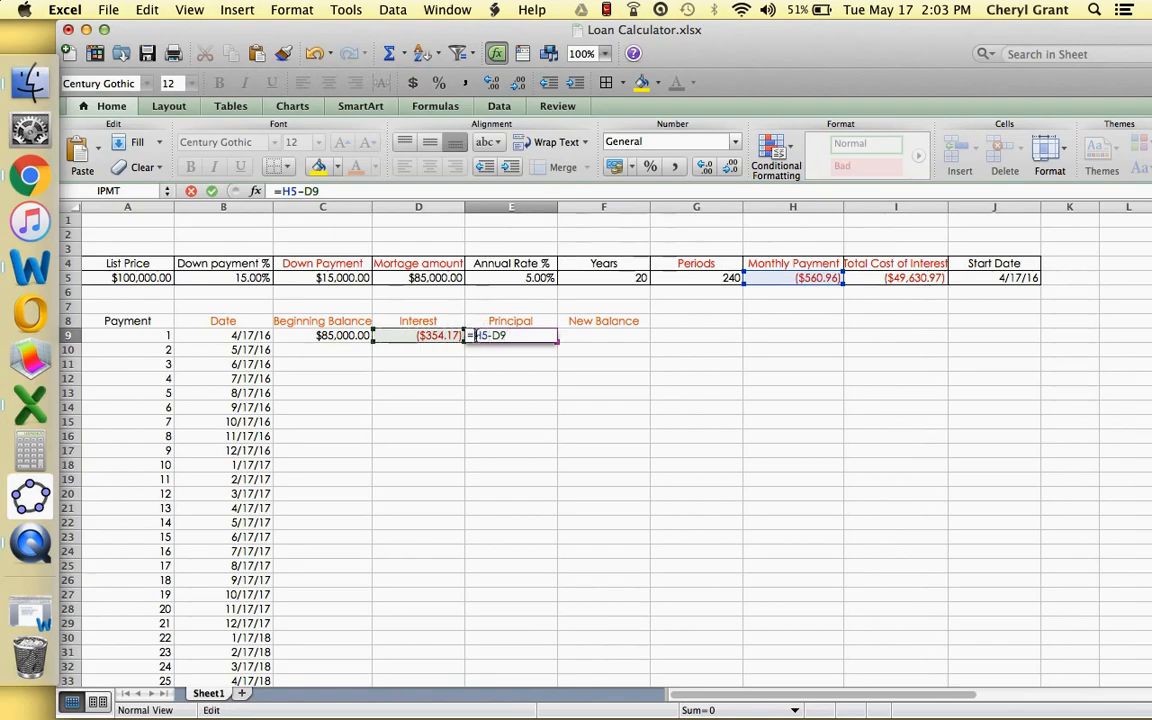
{"action": "type", "text": "$H$"}
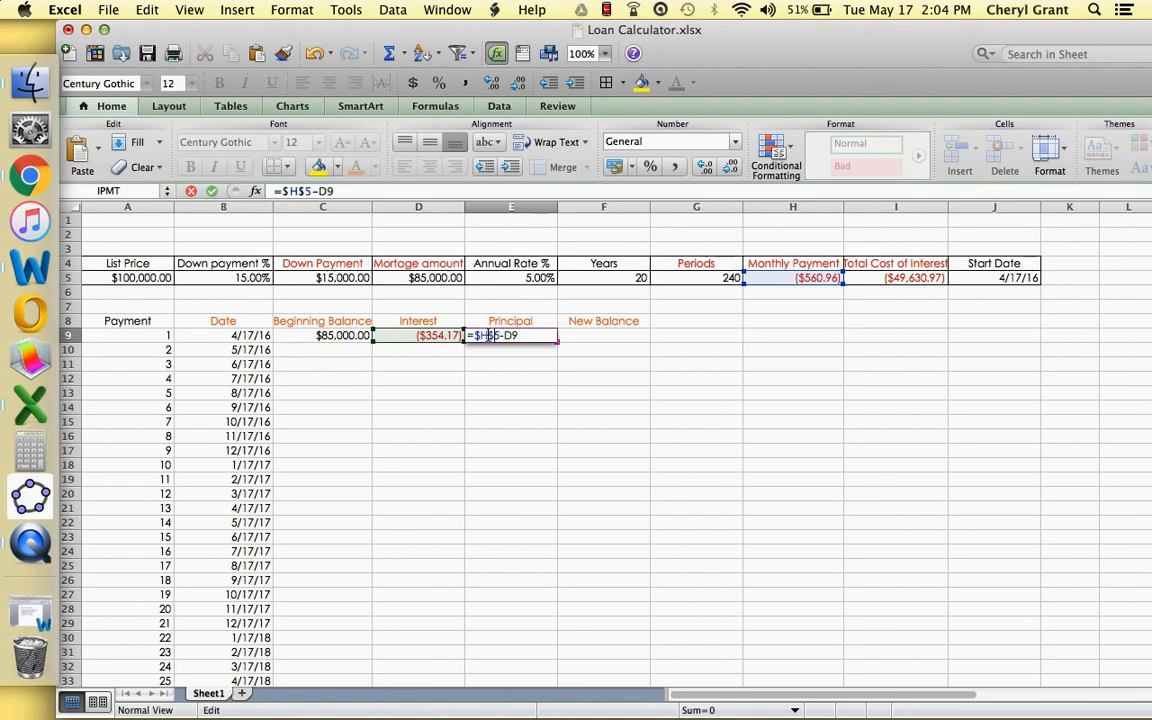
{"action": "left_click", "coordinate": [481, 336]}
{"action": "type", "text": "$"}
{"action": "key", "text": "Return"}
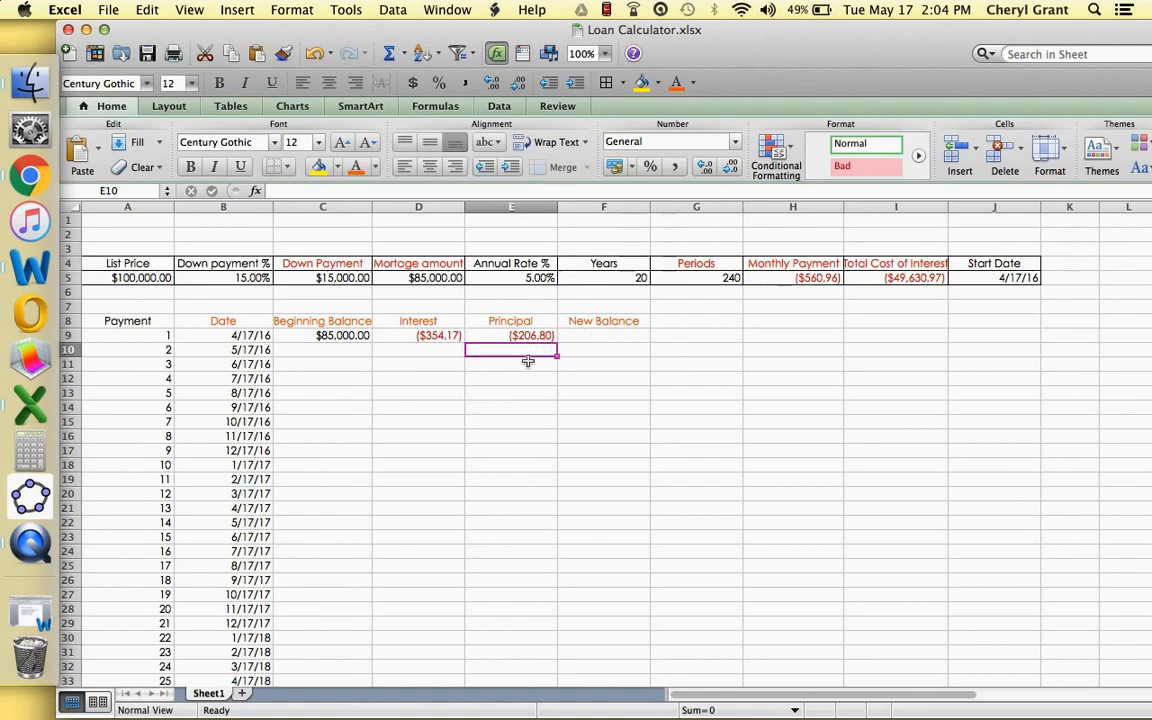
Calculate the new balance after the first payment in cell F9 with the formula =C9+E9
{"action": "left_click", "coordinate": [583, 337]}
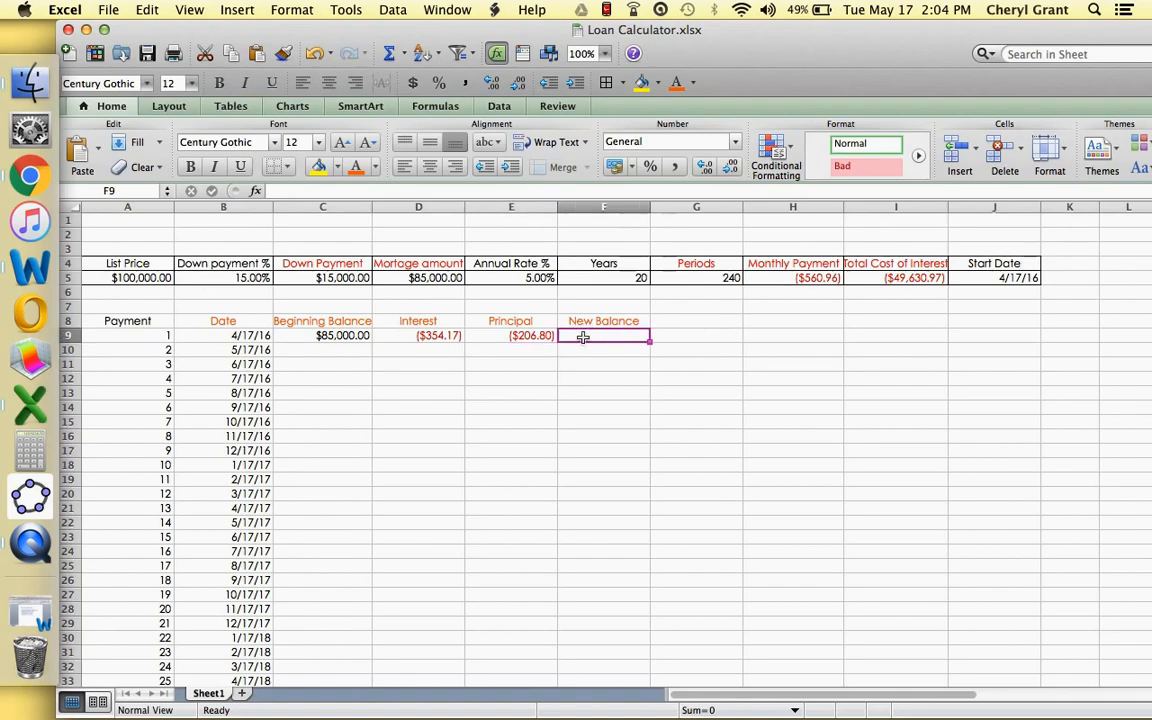
{"action": "type", "text": "="}
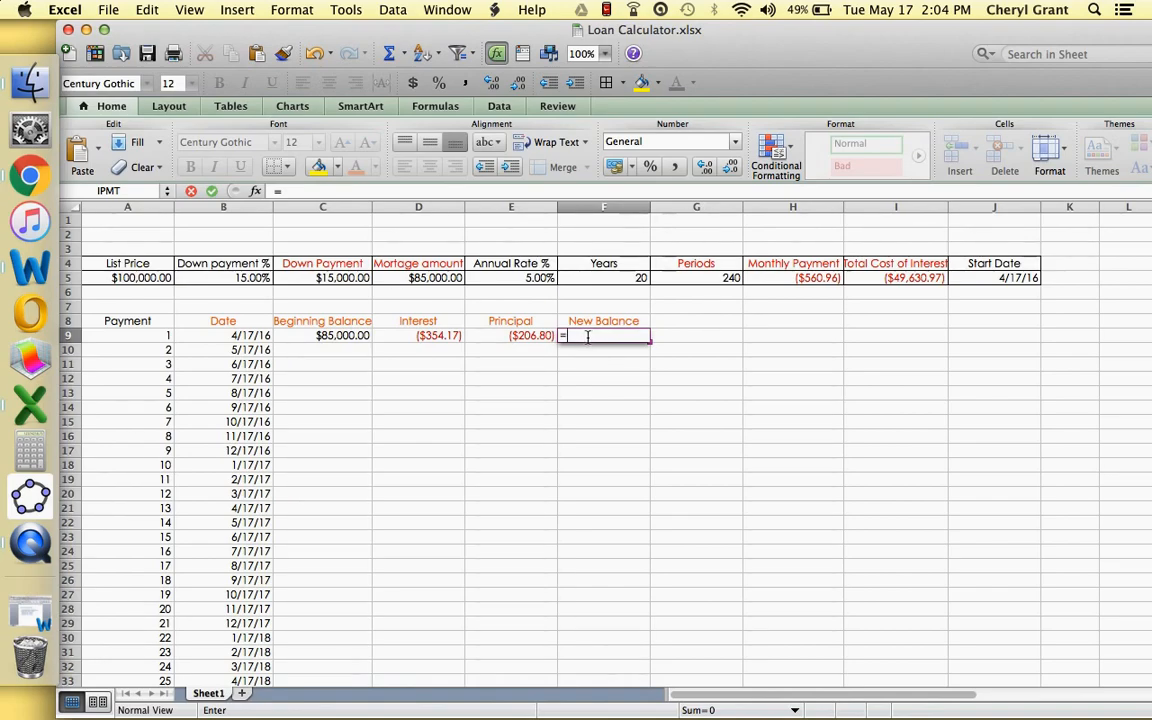
{"action": "left_click", "coordinate": [343, 337]}
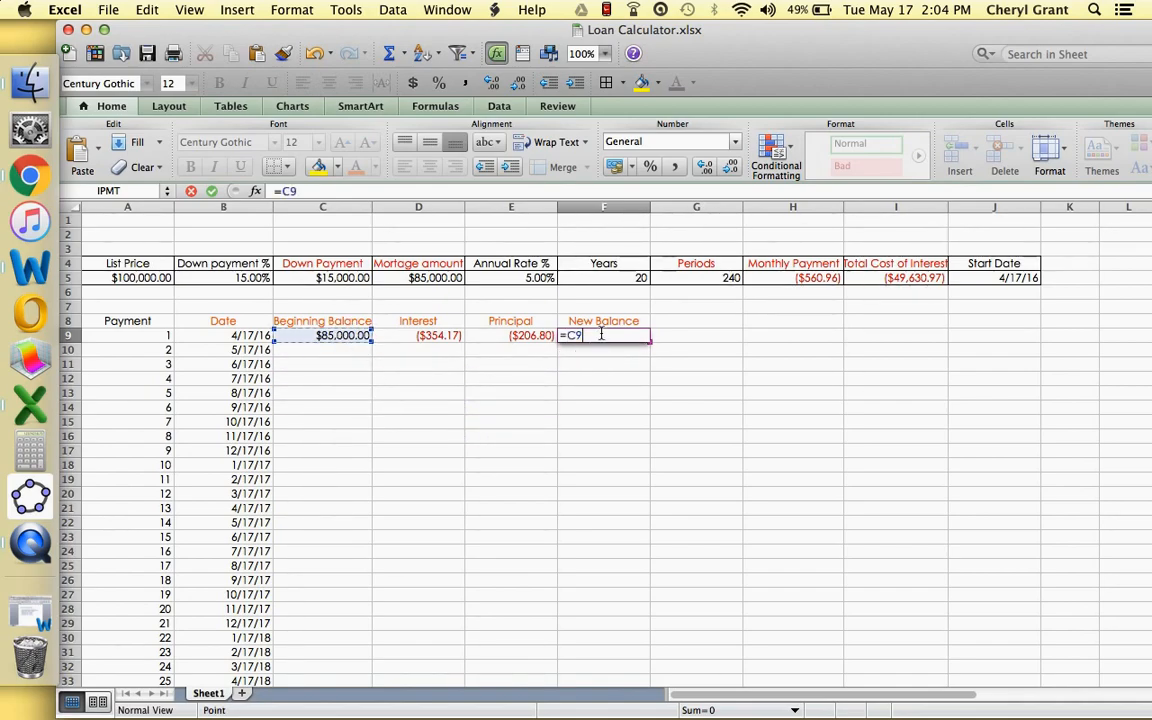
{"action": "type", "text": "+"}
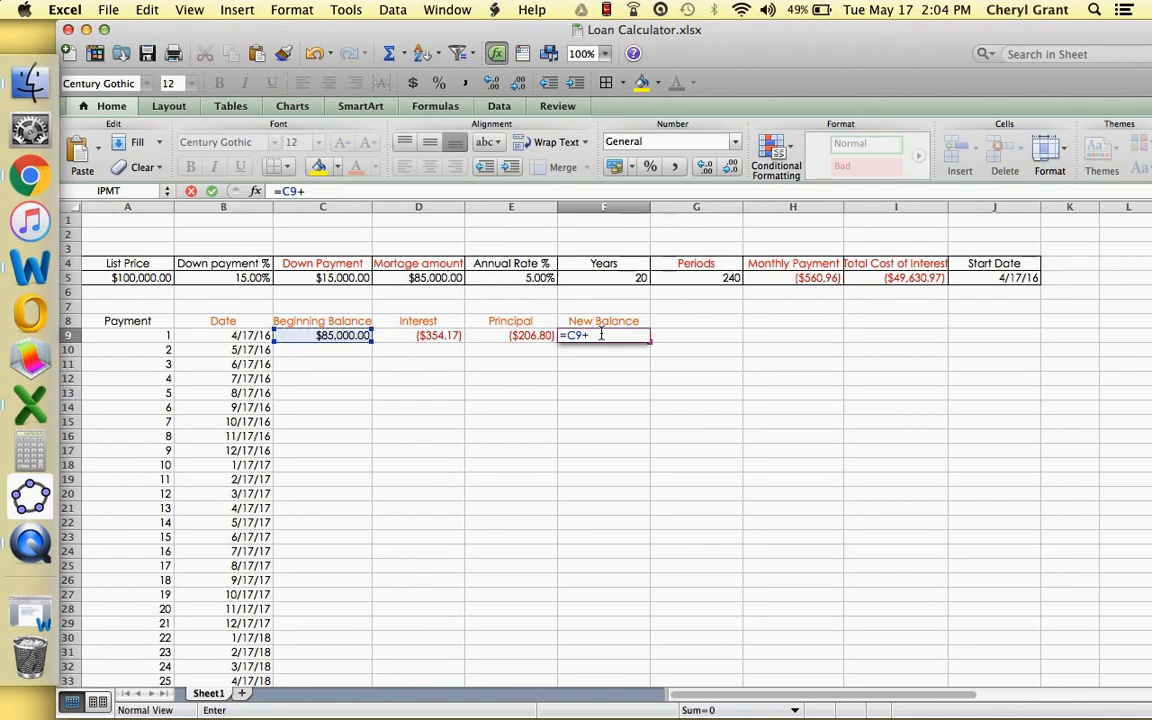
{"action": "left_click", "coordinate": [537, 336]}
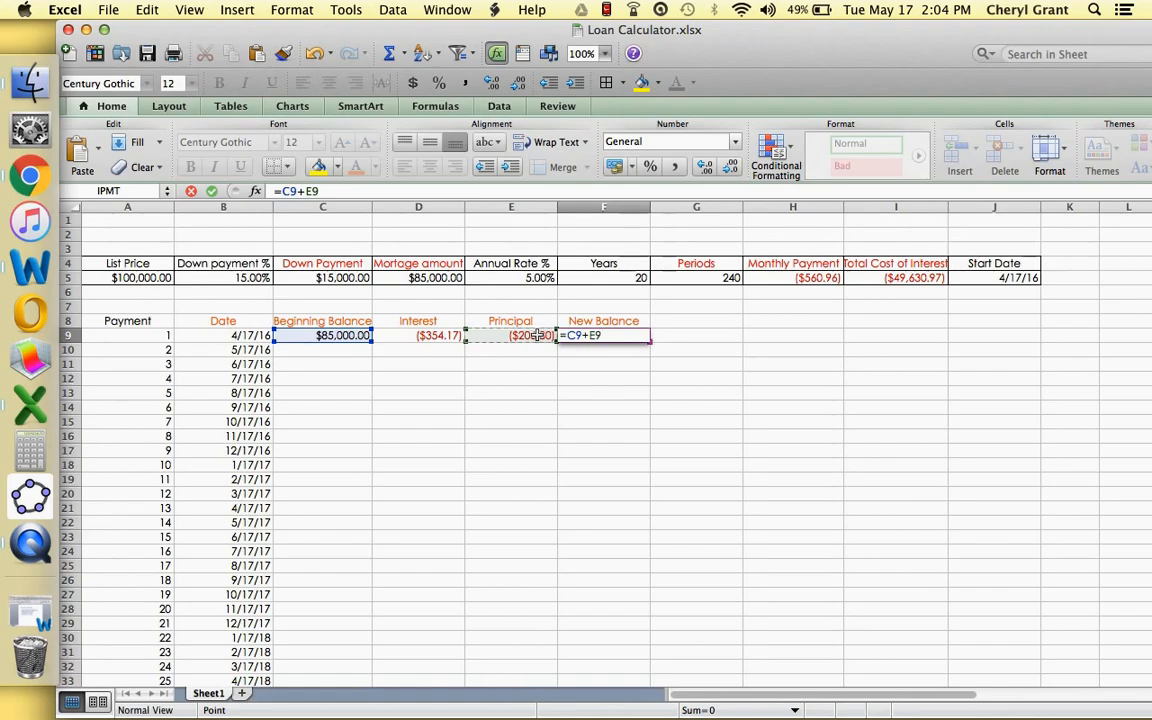
{"action": "key", "text": "Return"}
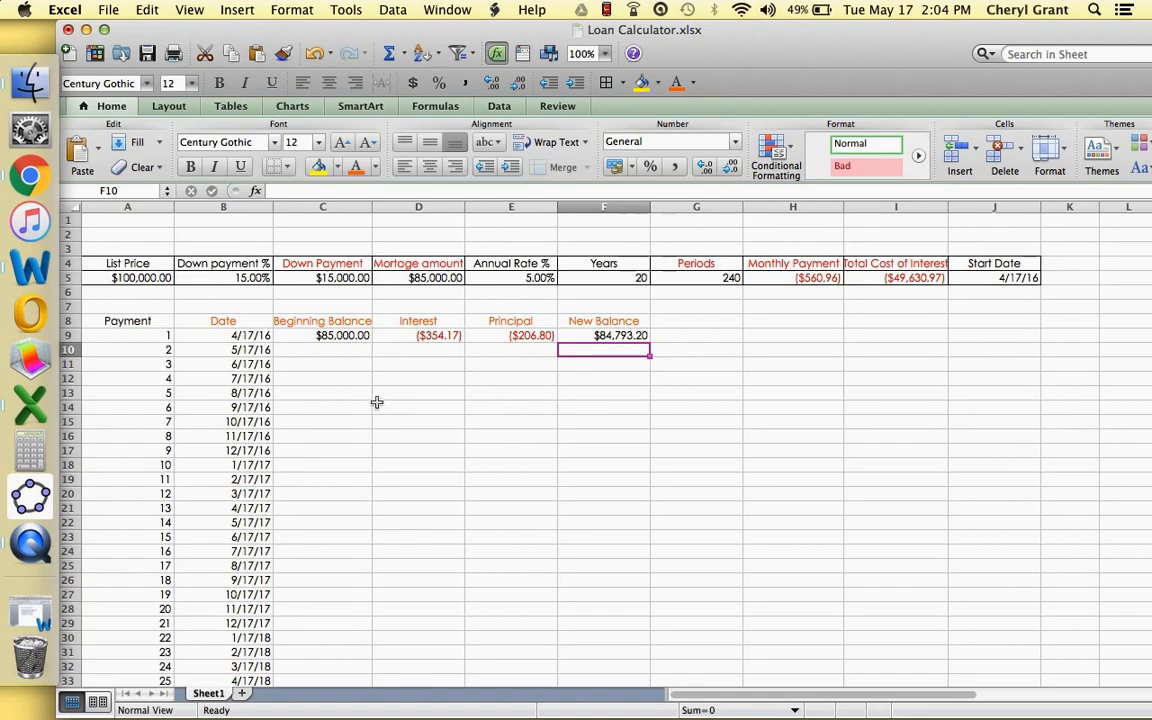
Set the second payment's beginning balance in cell C10 to the previous new balance with the formula =F9
{"action": "left_click_drag", "start_coordinate": [298, 335], "coordinate": [600, 338]}
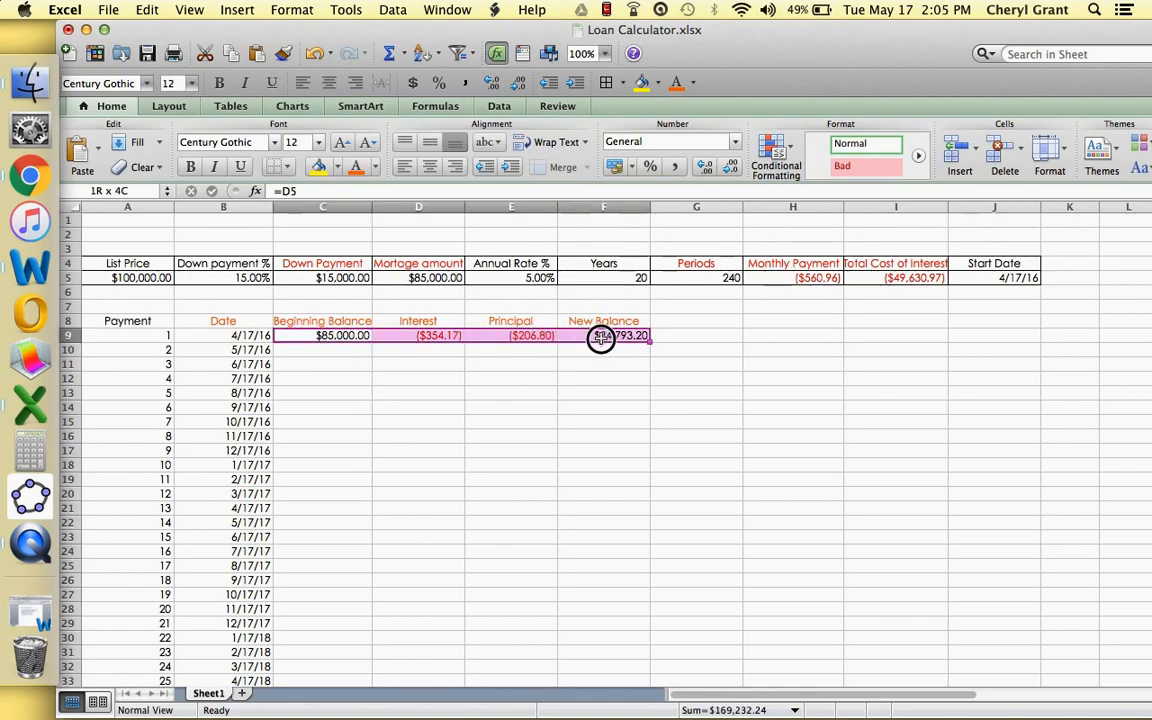
{"action": "left_click", "coordinate": [354, 362]}
{"action": "left_click", "coordinate": [358, 350]}
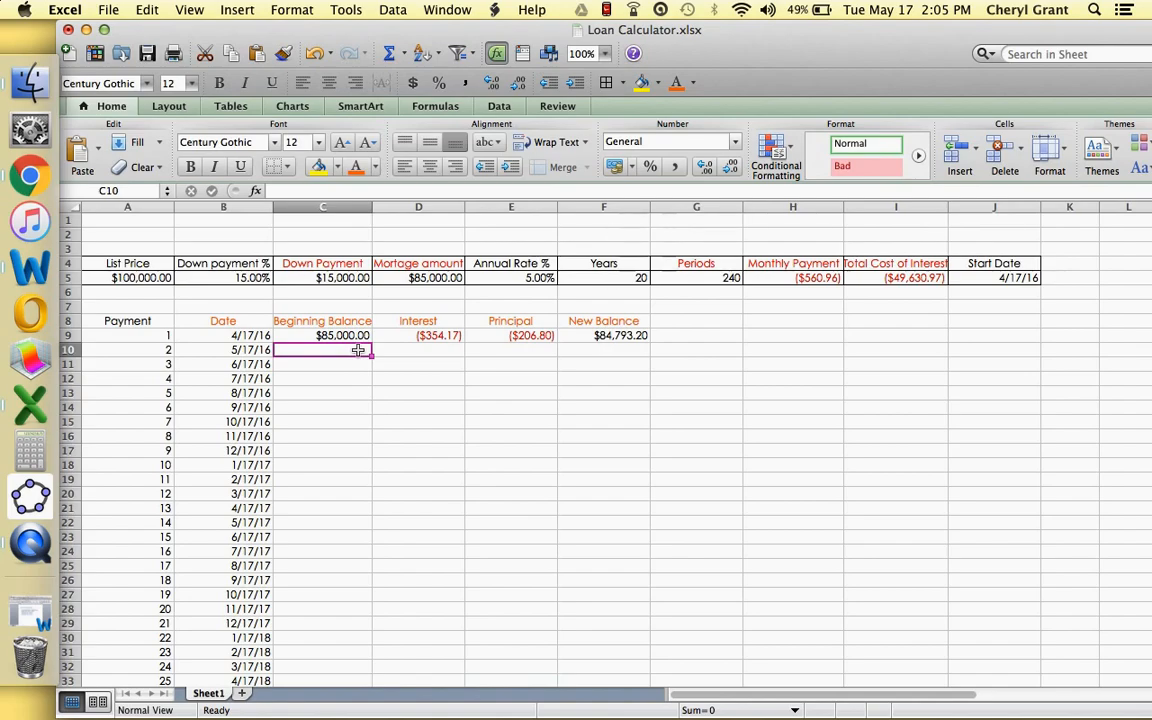
{"action": "type", "text": "="}
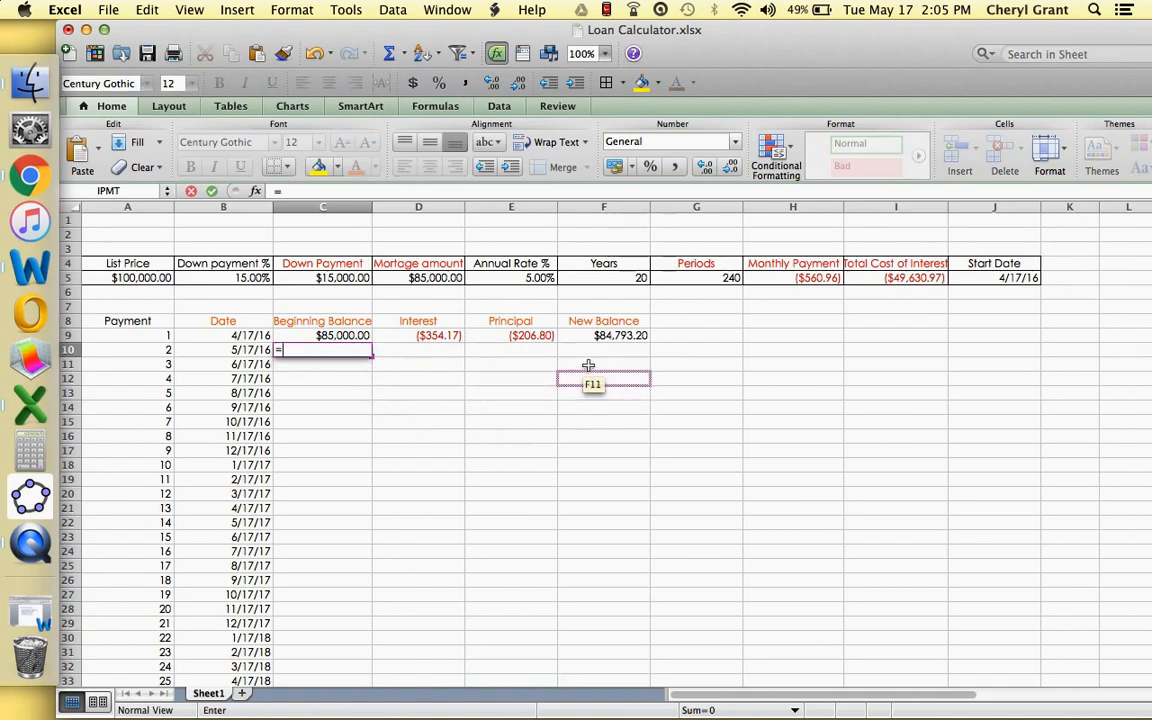
{"action": "left_click_drag", "start_coordinate": [590, 378], "coordinate": [595, 340]}
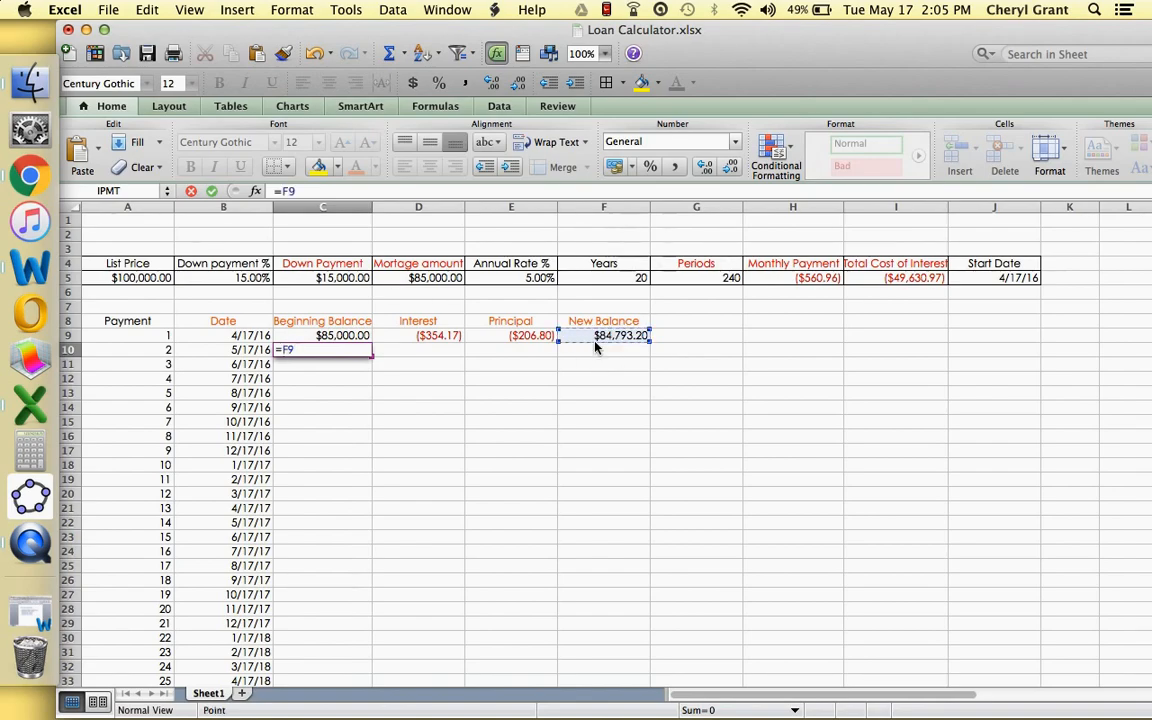
{"action": "key", "text": "Return"}
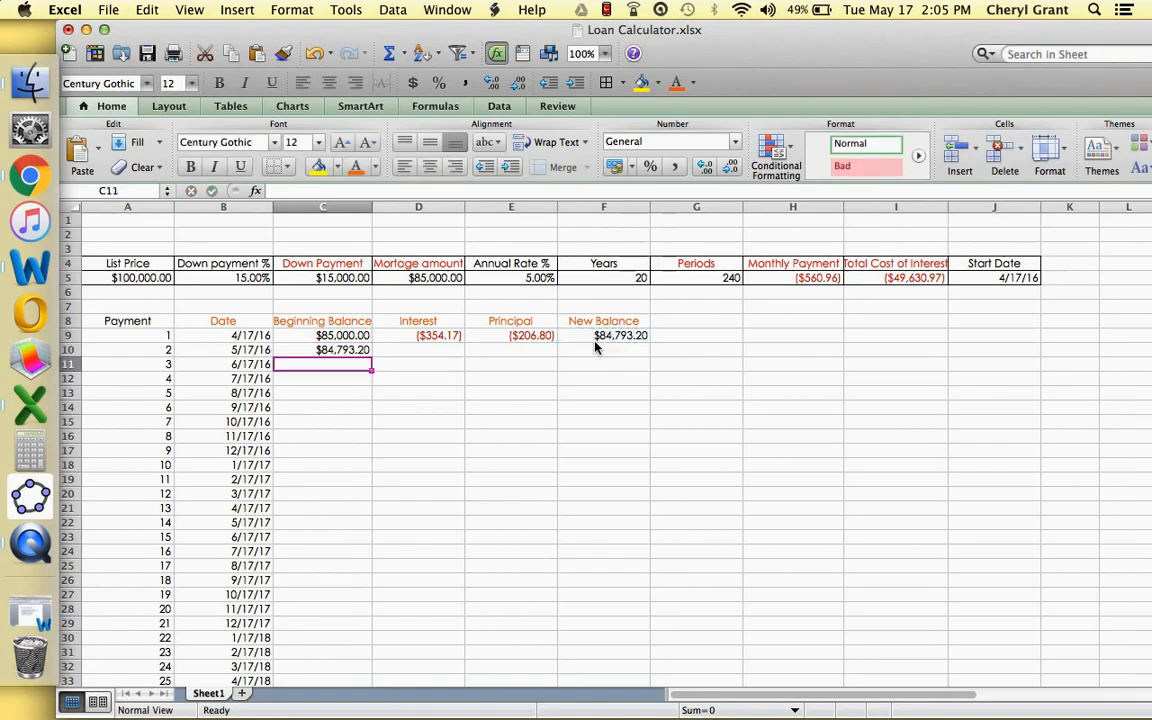
Start an IPMT formula in D10 with the annual rate E5 divided by 12 as the rate
{"action": "left_click", "coordinate": [453, 352]}
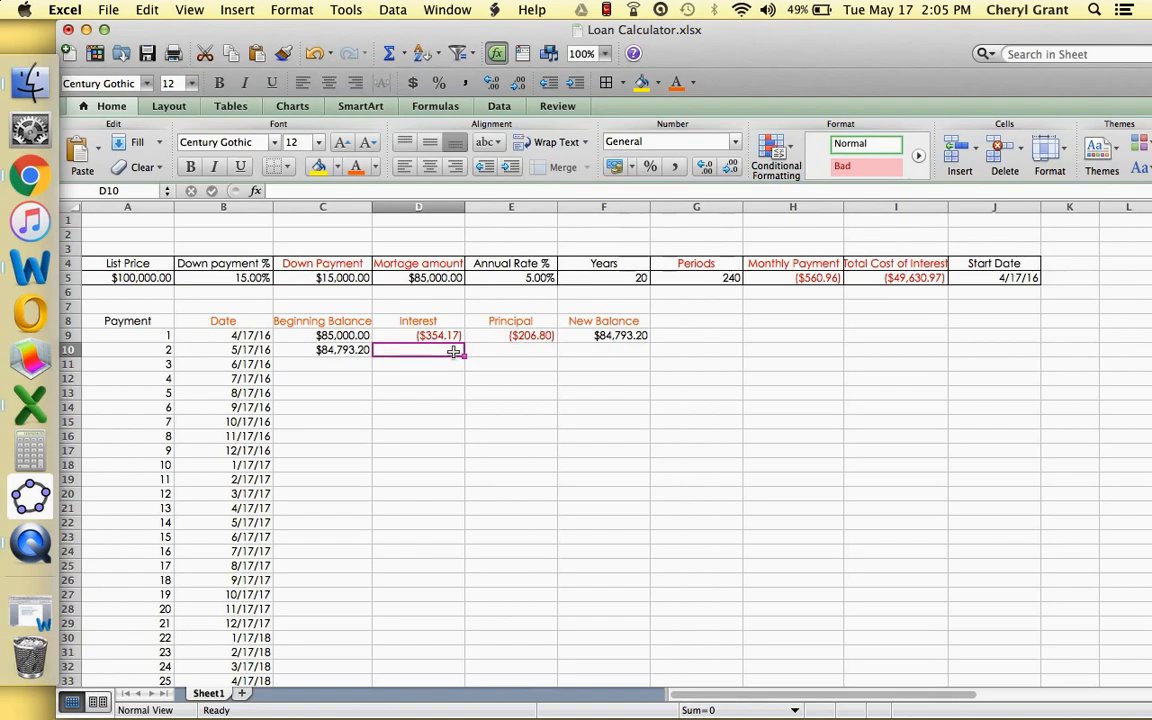
{"action": "type", "text": "=ip"}
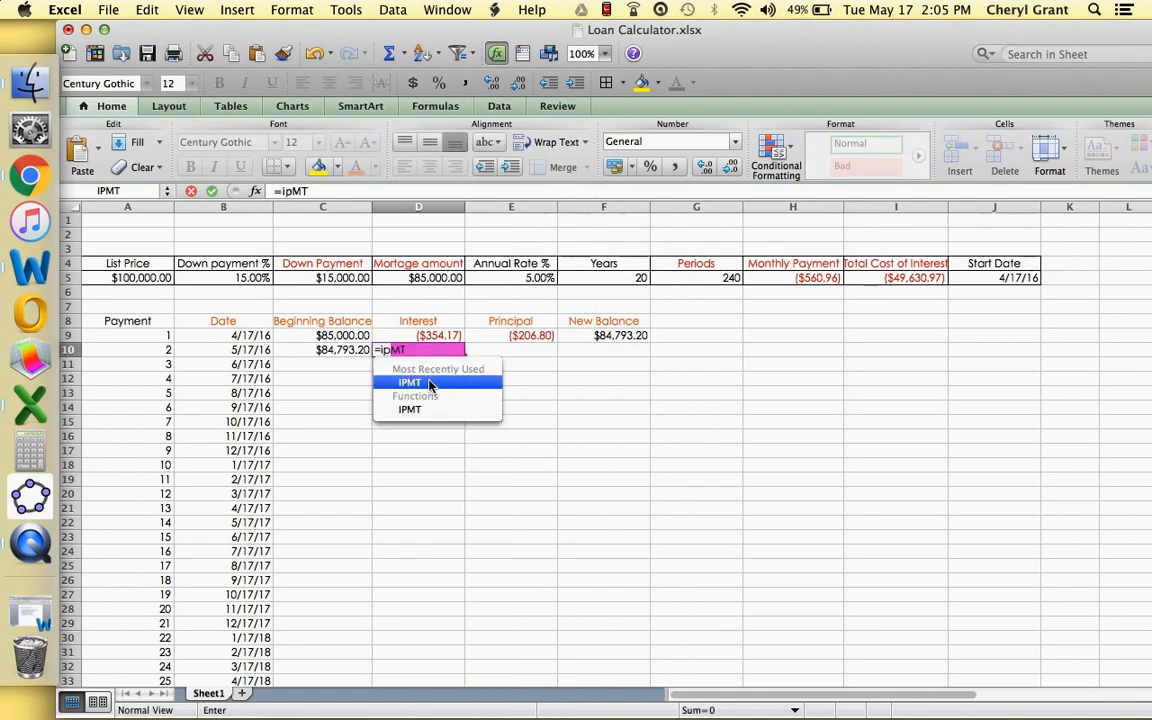
{"action": "left_click", "coordinate": [430, 384]}
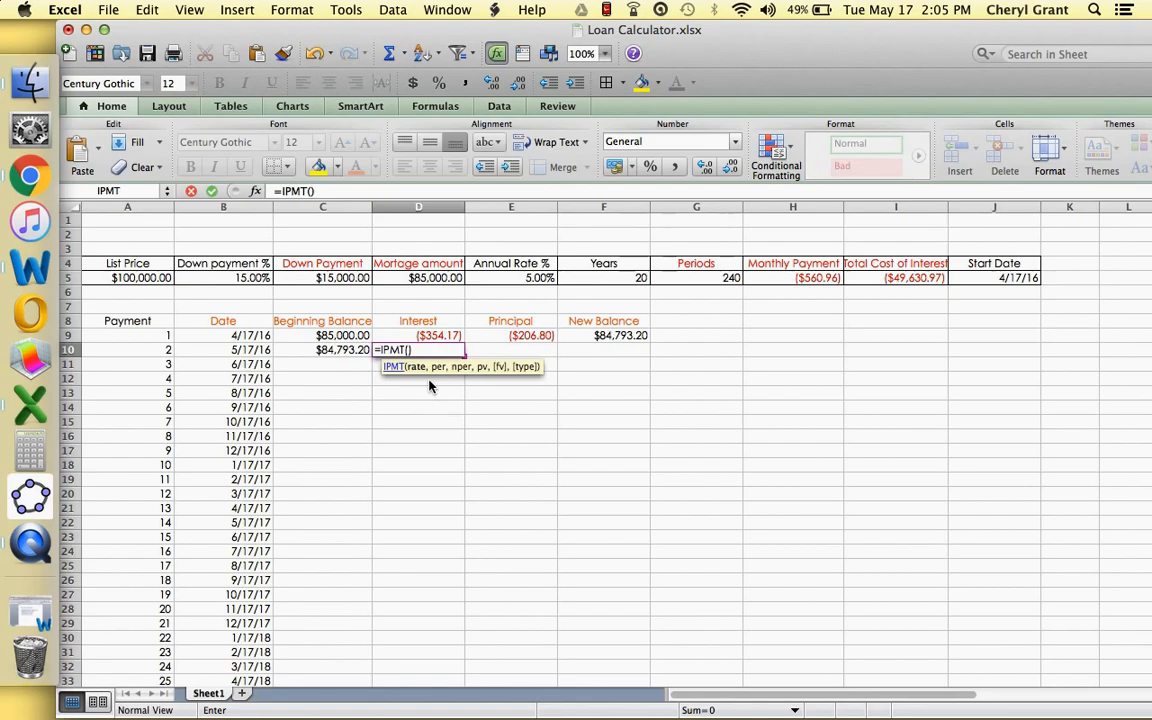
{"action": "left_click", "coordinate": [496, 244]}
{"action": "left_click_drag", "start_coordinate": [496, 244], "coordinate": [533, 289]}
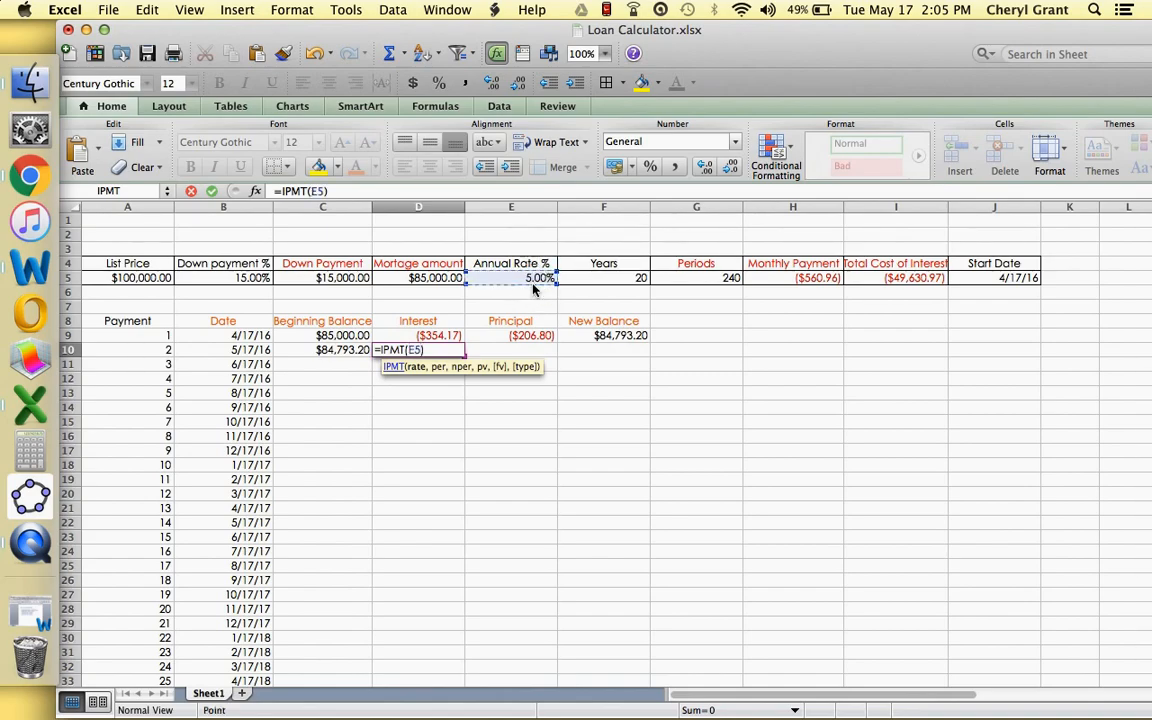
{"action": "type", "text": "/12"}
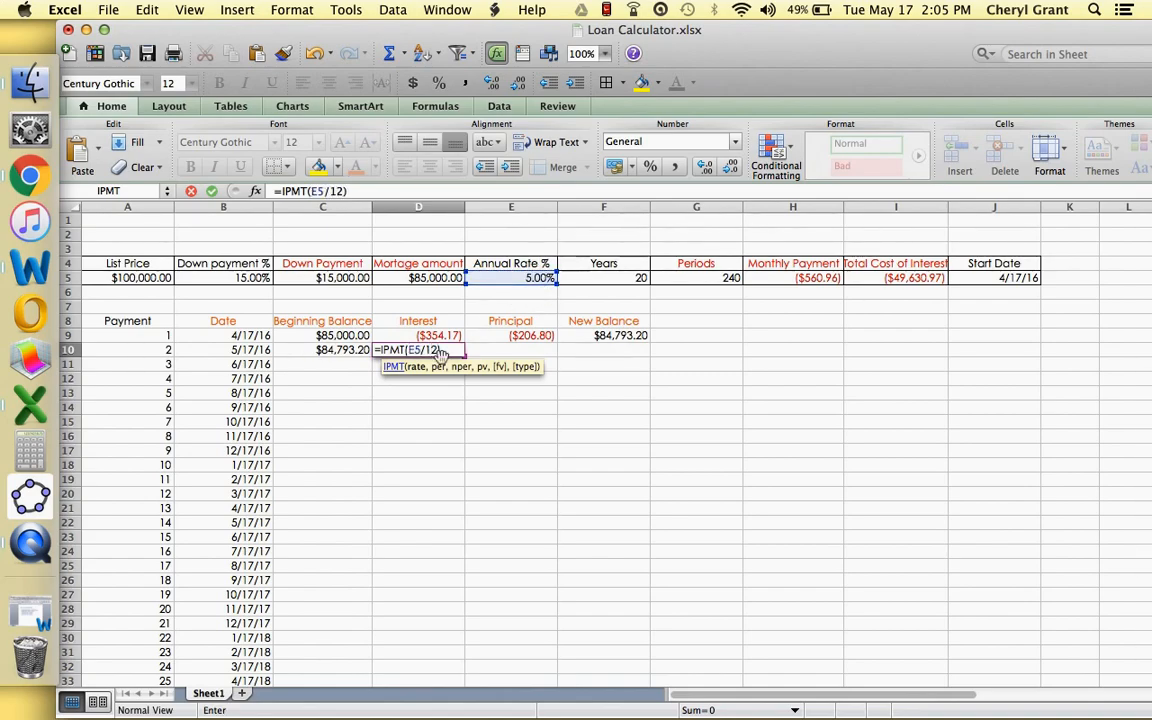
Make the rate reference in D10's IPMT formula absolute as $E$5 and move on to the period argument
{"action": "left_click", "coordinate": [410, 349]}
{"action": "type", "text": "$E"}
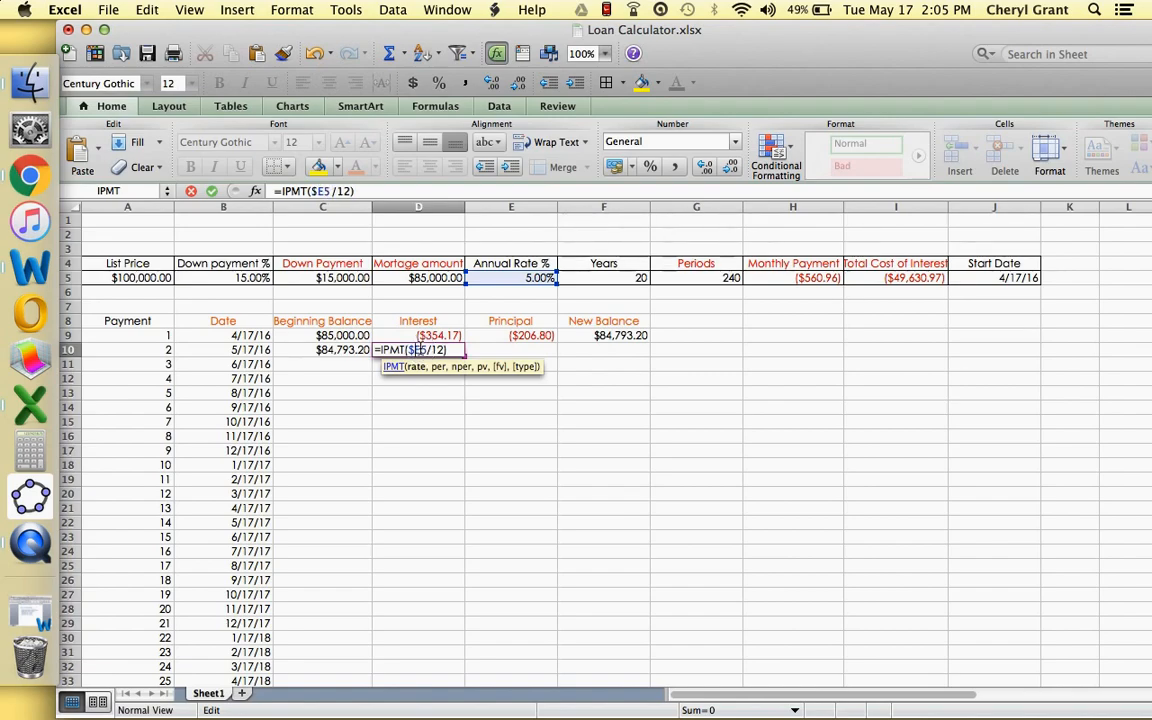
{"action": "type", "text": "$"}
{"action": "key", "text": "Right"}
{"action": "key", "text": "Right"}
{"action": "key", "text": "Right"}
{"action": "key", "text": "Right"}
{"action": "type", "text": ","}
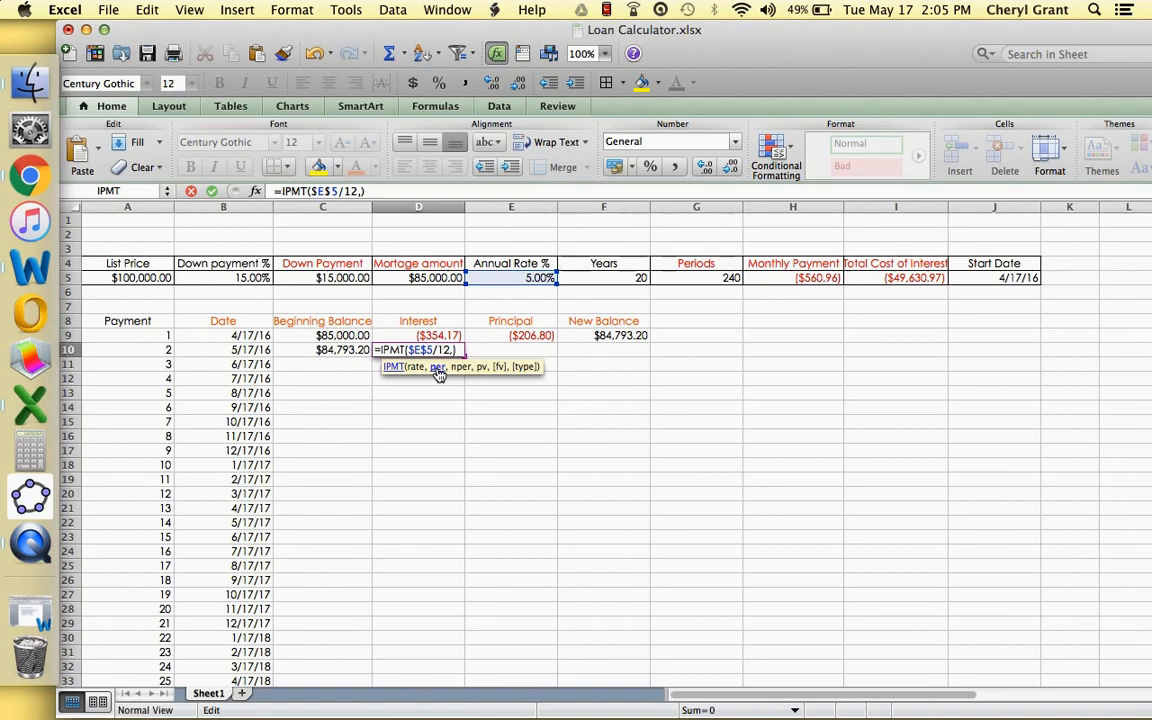
Add payment number A10 as the period and the absolute reference $G$5 as the number of periods to D10's IPMT formula
{"action": "left_click", "coordinate": [156, 354]}
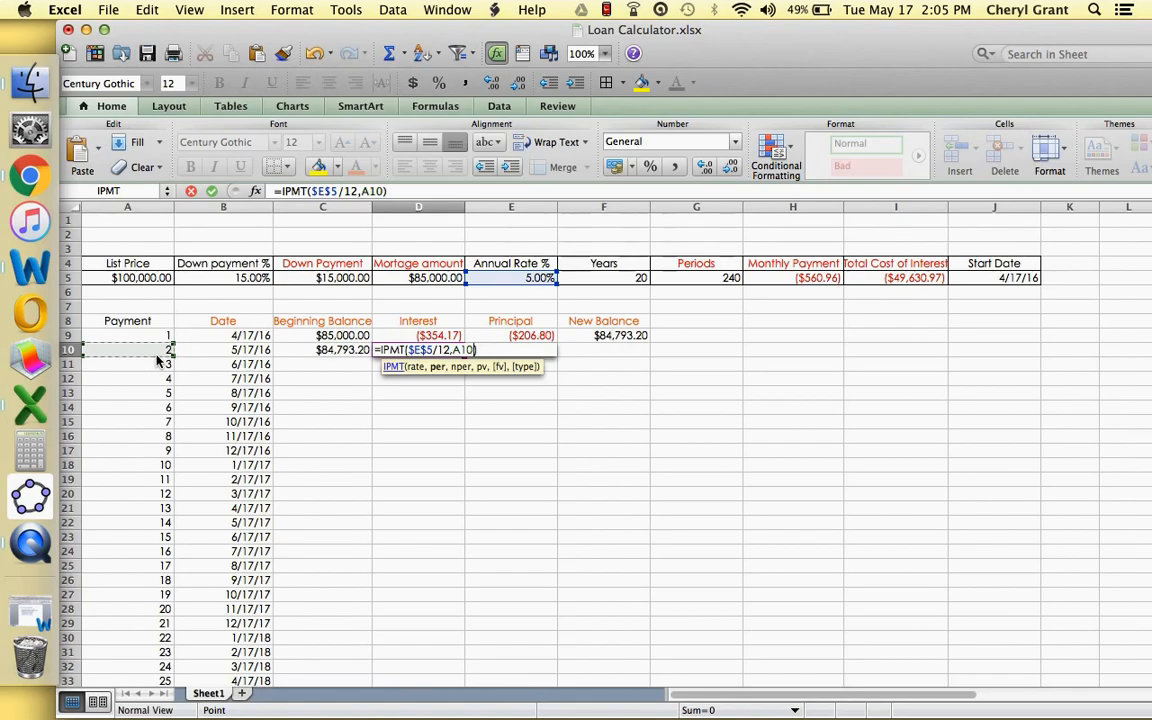
{"action": "type", "text": ","}
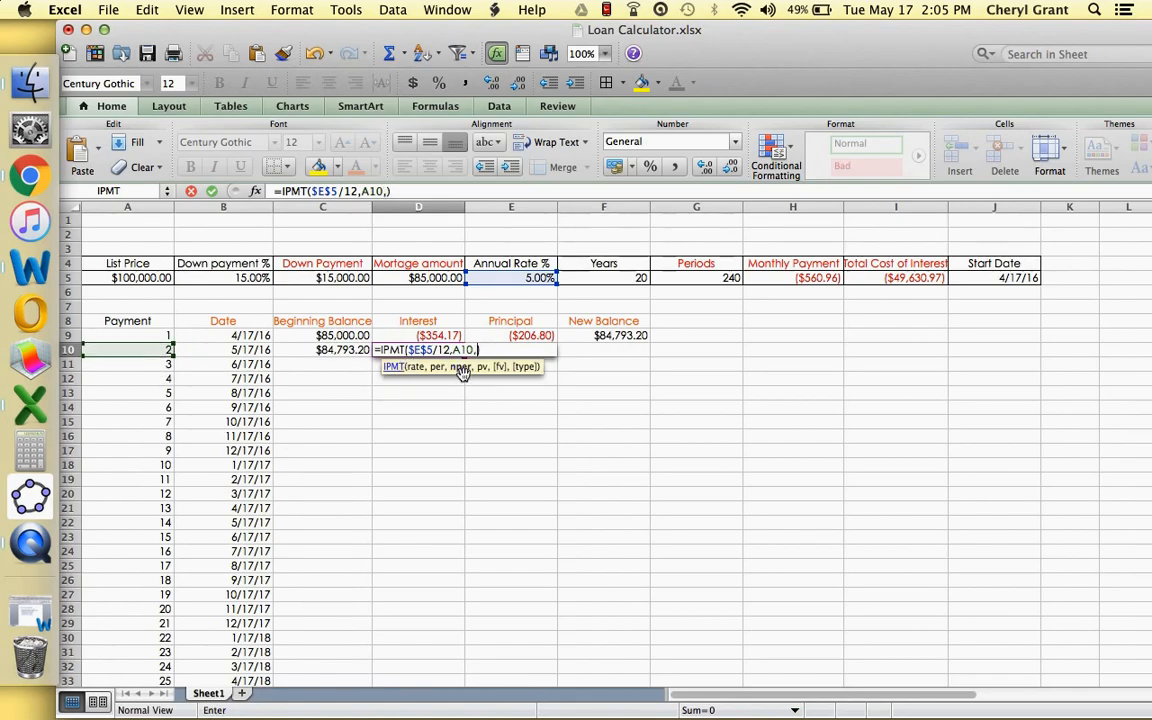
{"action": "left_click", "coordinate": [681, 281]}
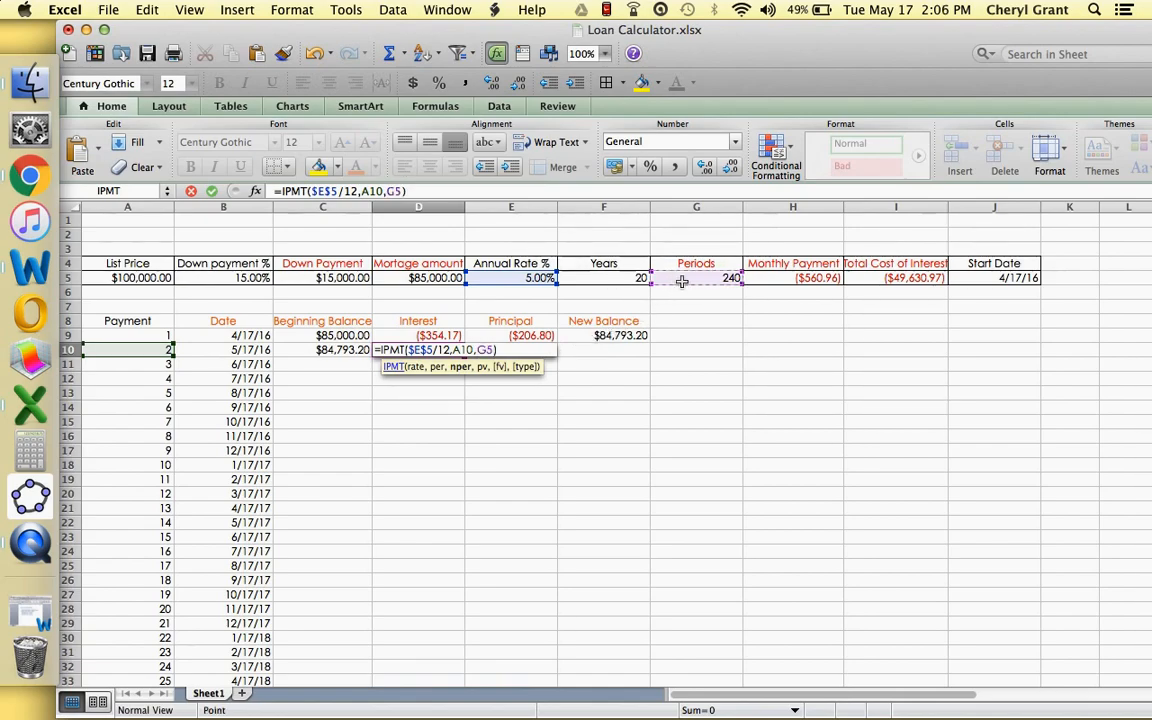
{"action": "left_click", "coordinate": [480, 350]}
{"action": "type", "text": "$"}
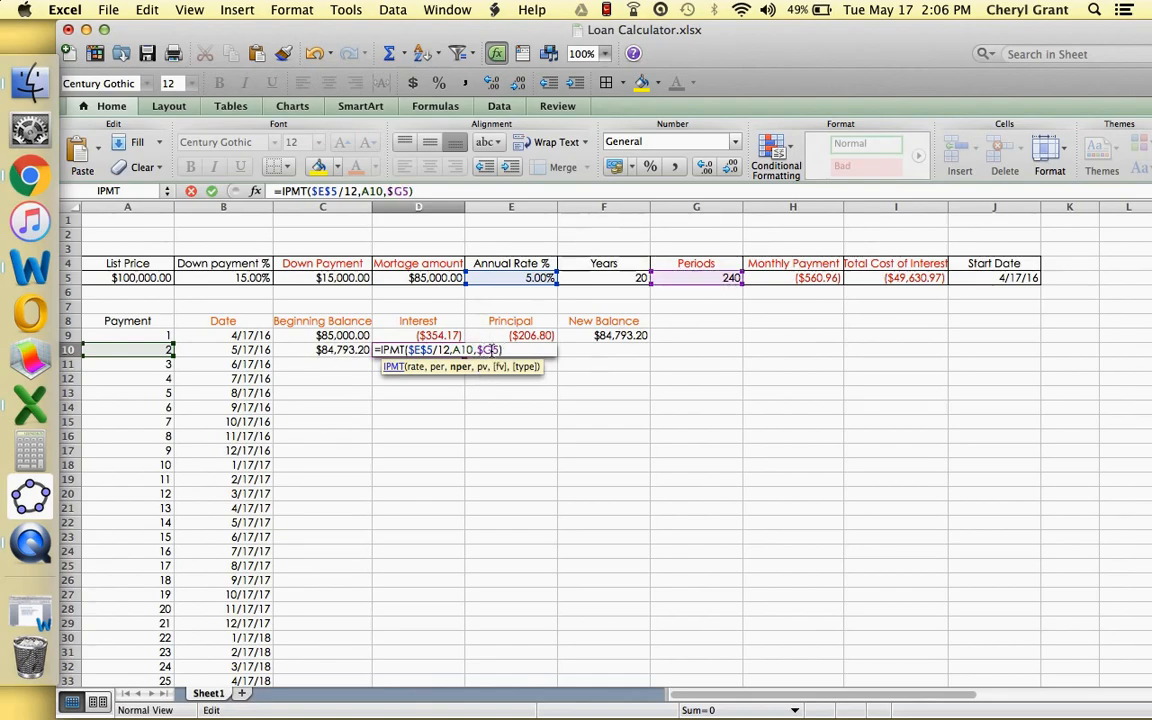
{"action": "left_click", "coordinate": [491, 350]}
{"action": "type", "text": "$"}
{"action": "key", "text": "Right"}
{"action": "type", "text": ","}
Complete the IPMT formula in D10 with the mortgage amount $D$5 as the present value
{"action": "left_click", "coordinate": [413, 281]}
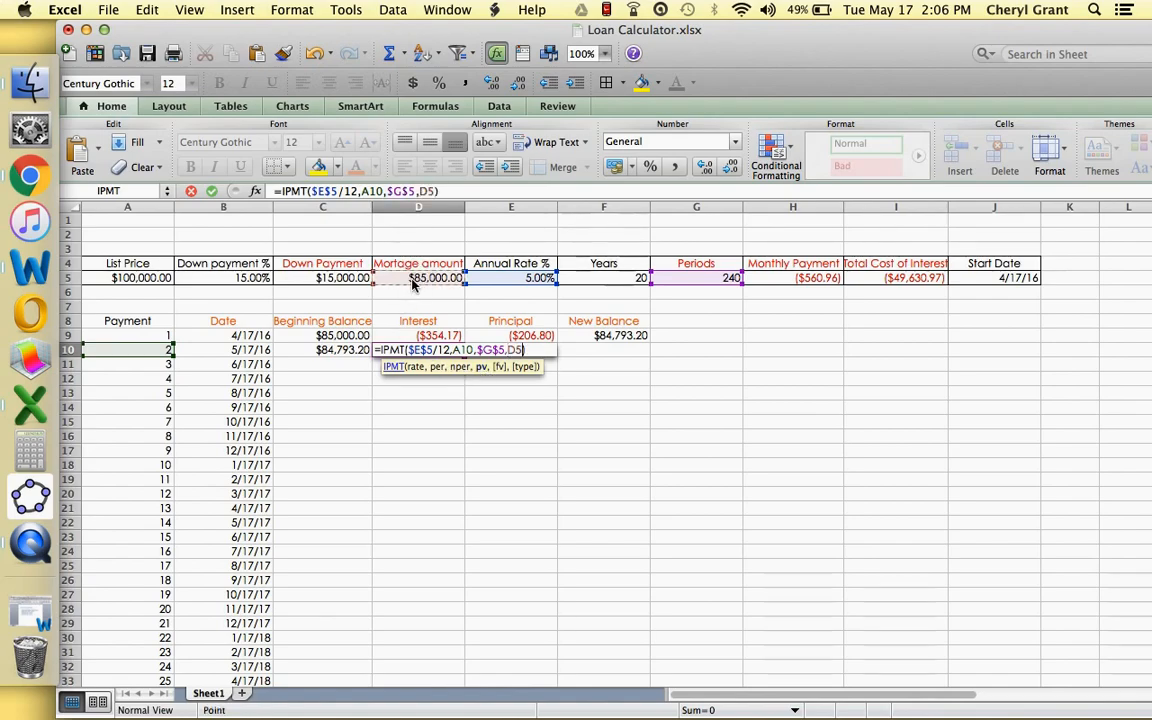
{"action": "left_click", "coordinate": [509, 352]}
{"action": "type", "text": "$E"}
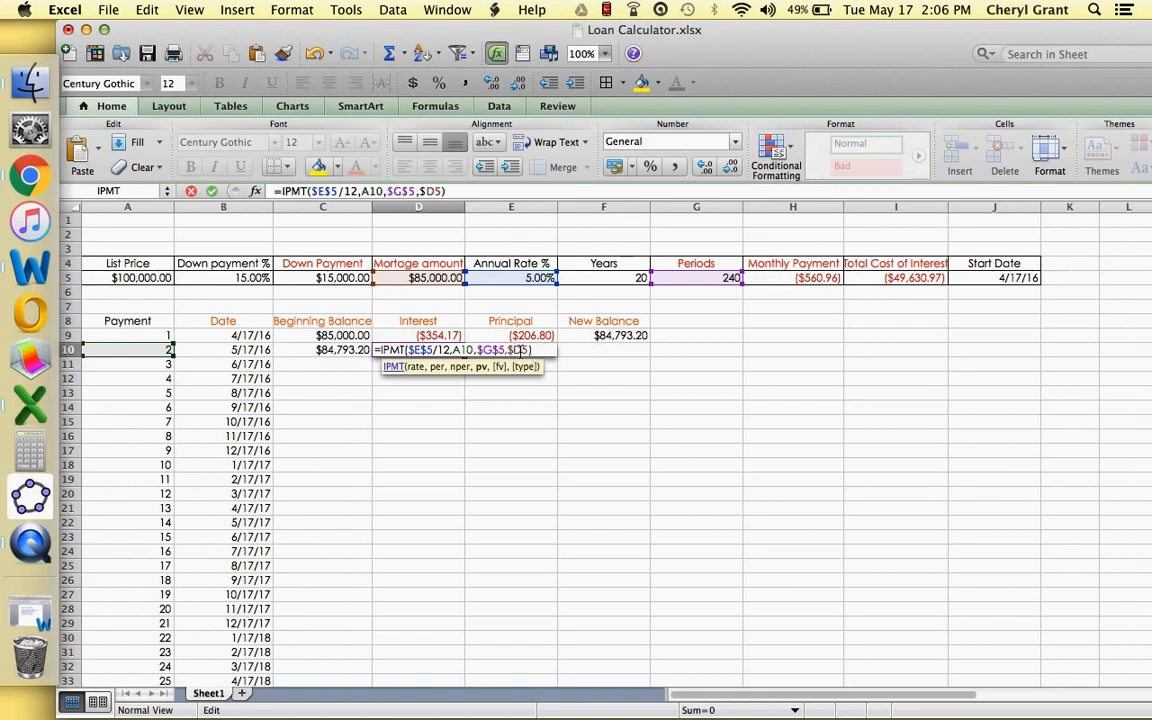
{"action": "type", "text": "$"}
{"action": "left_click", "coordinate": [539, 350]}
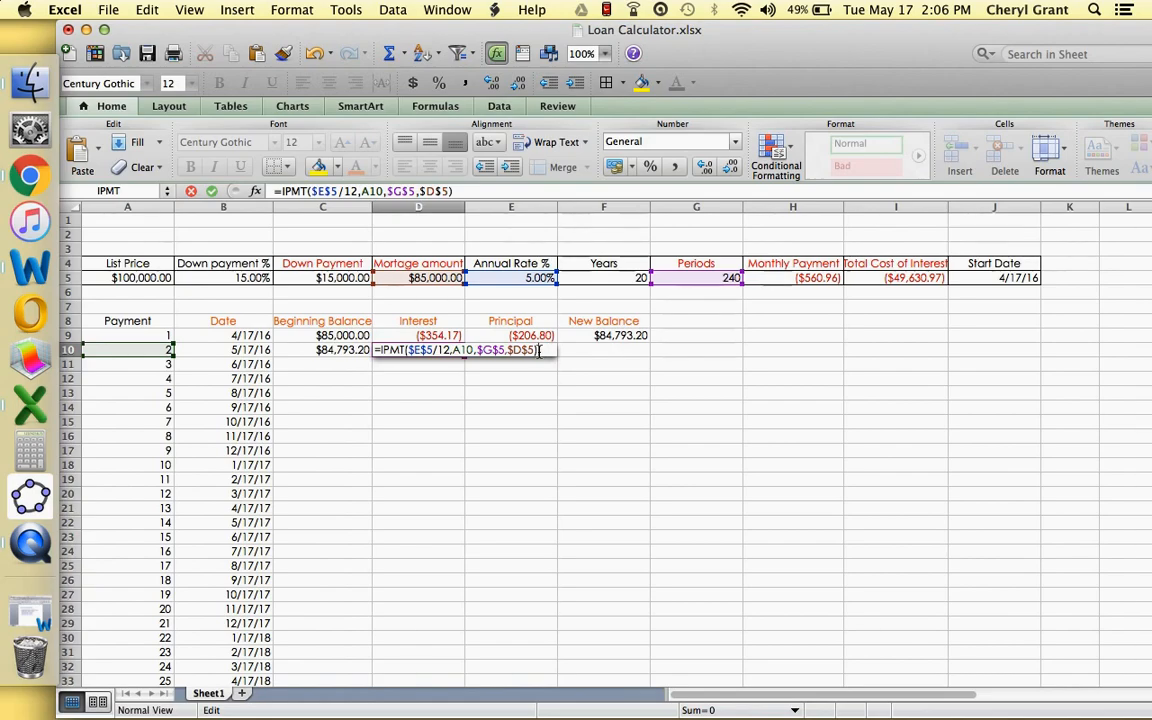
{"action": "key", "text": "Return"}
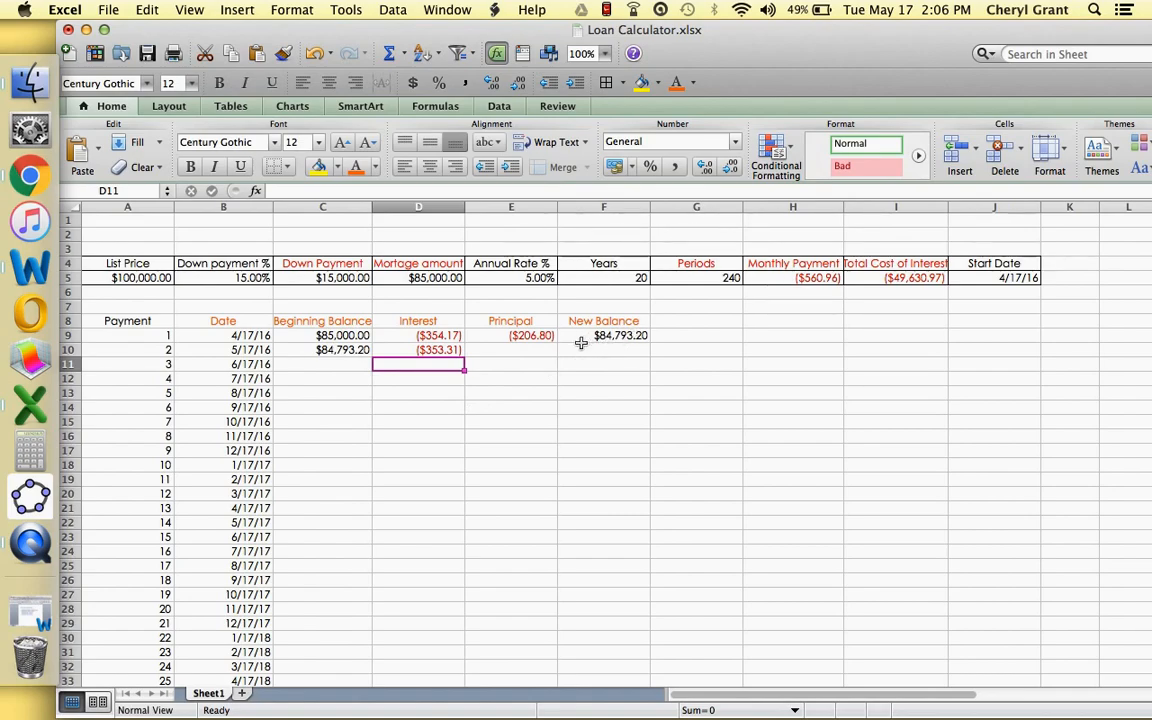
Calculate the second payment's principal in cell E10 with the formula =$H$5-D10
{"action": "left_click", "coordinate": [501, 351]}
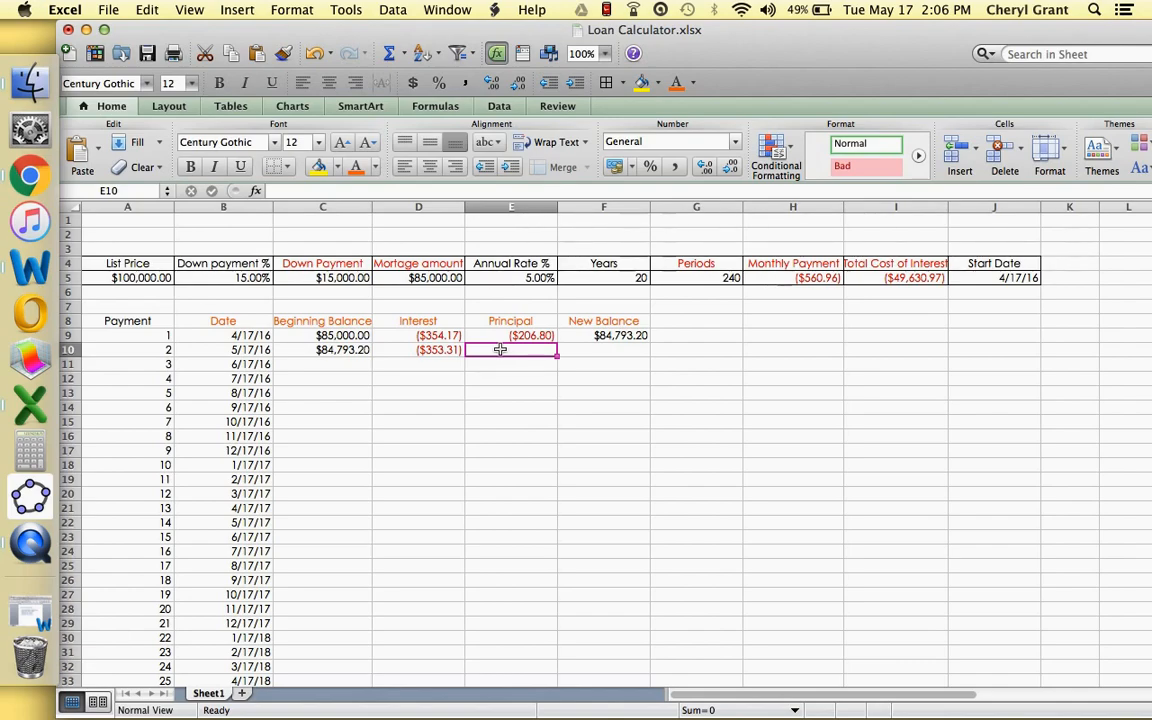
{"action": "type", "text": "="}
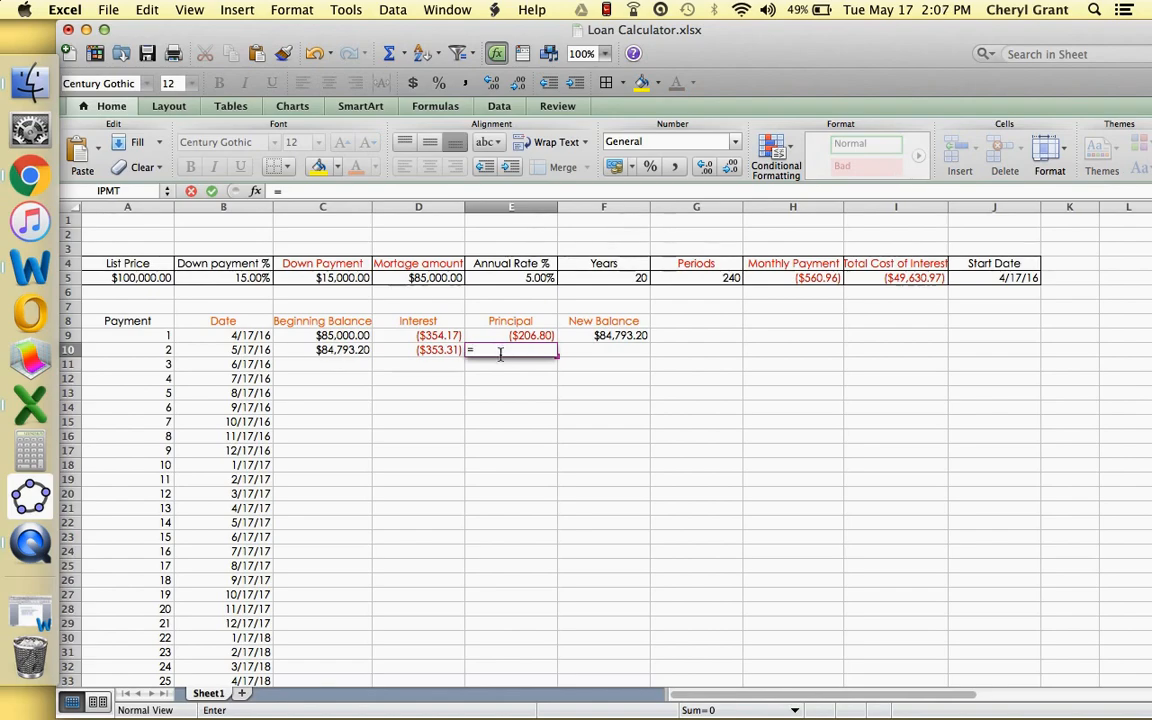
{"action": "left_click", "coordinate": [829, 274]}
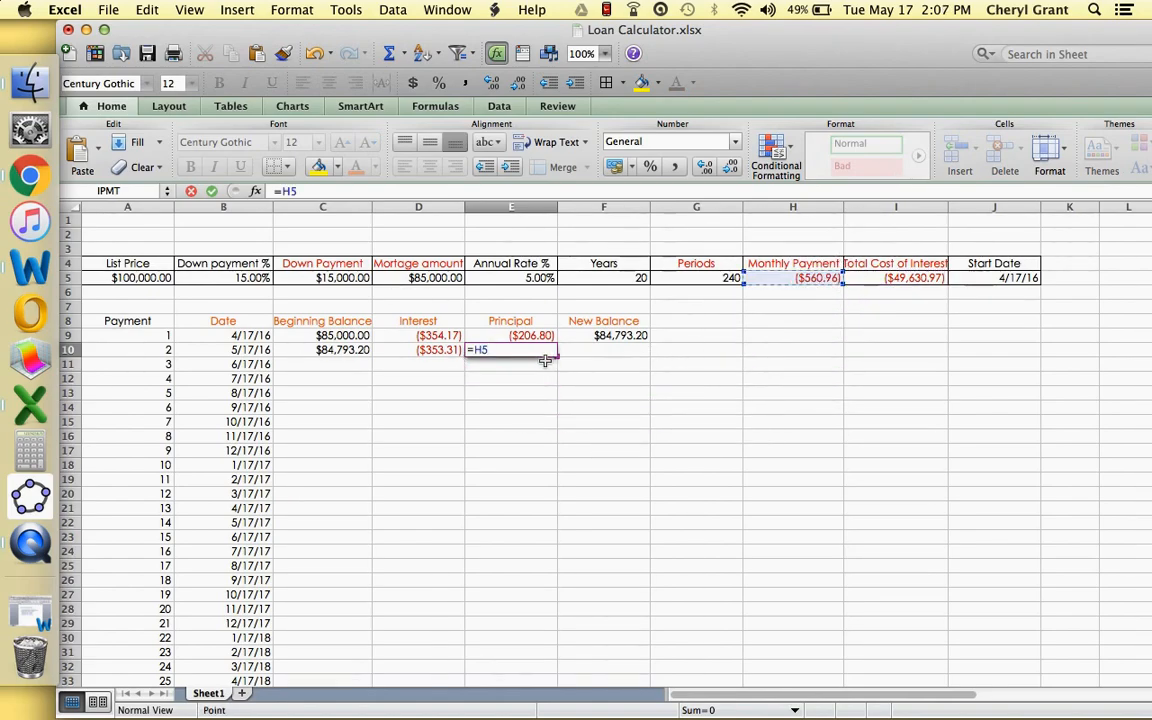
{"action": "left_click", "coordinate": [471, 350]}
{"action": "type", "text": "$"}
{"action": "left_click", "coordinate": [487, 349]}
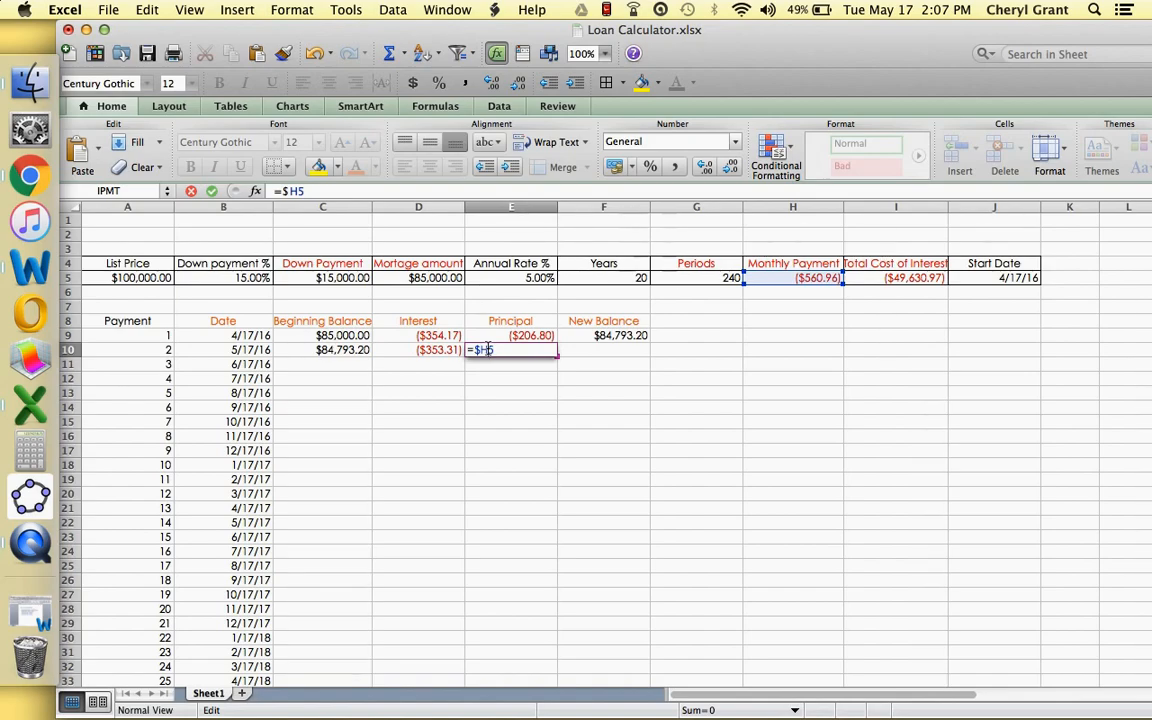
{"action": "type", "text": "$5-"}
{"action": "left_click", "coordinate": [436, 350]}
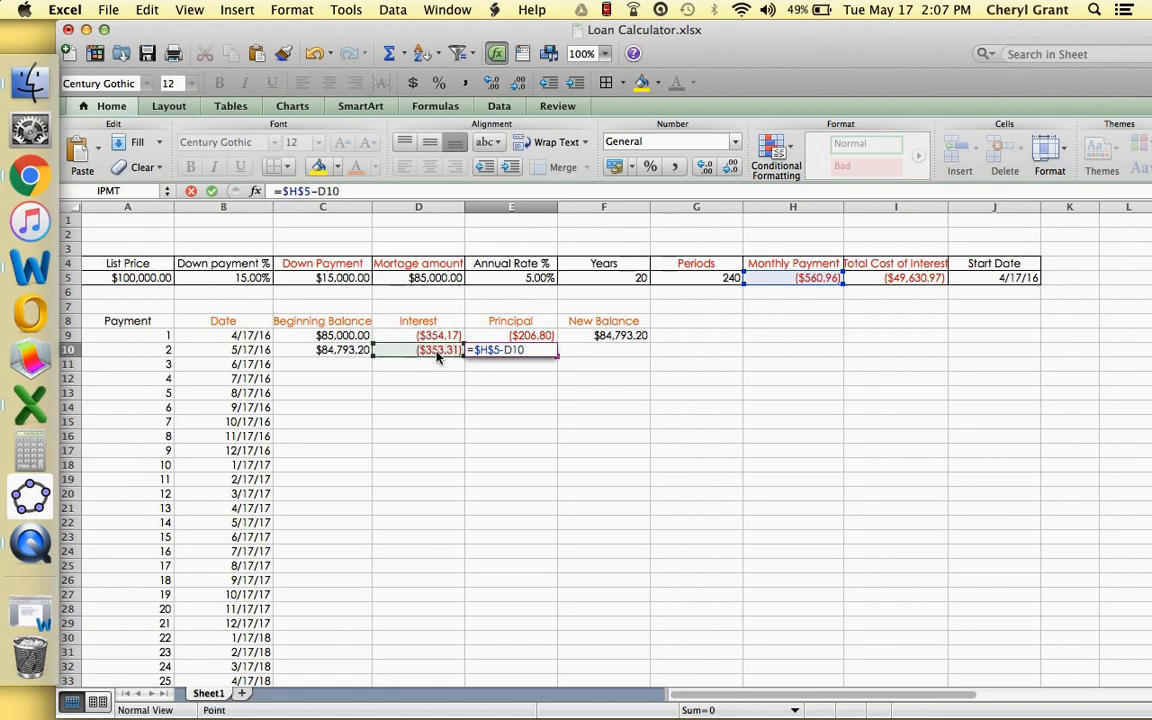
{"action": "key", "text": "Return"}
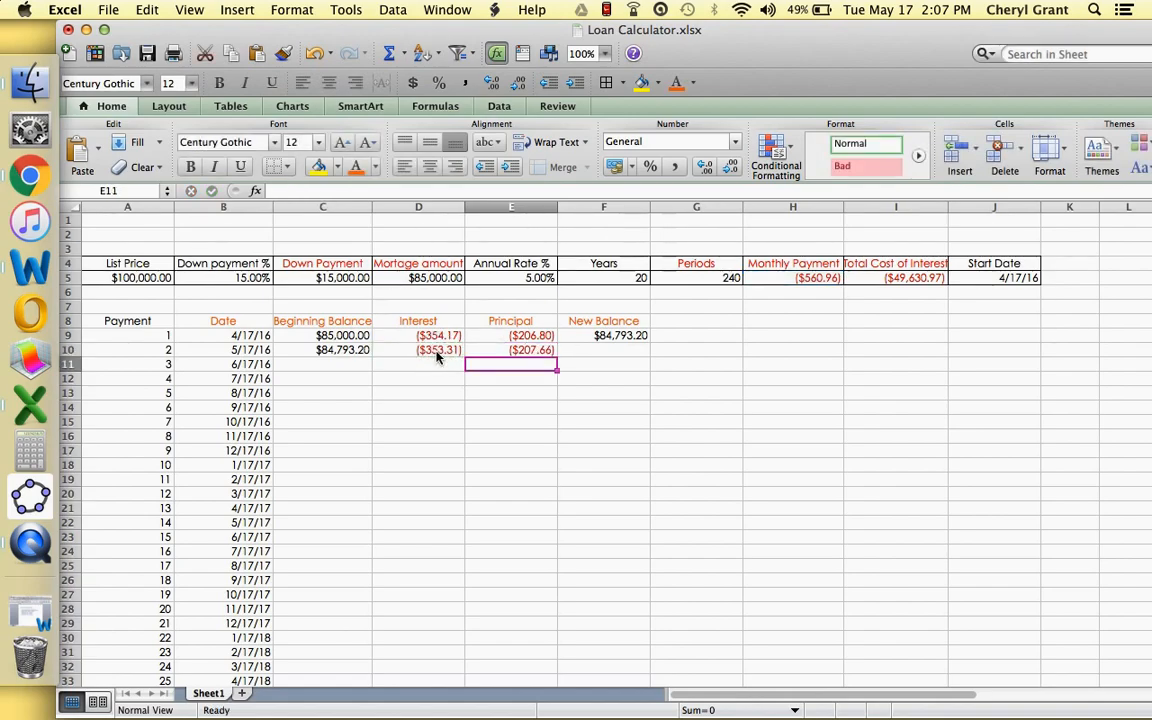
Calculate the new balance after the second payment in cell F10 with the formula =C10+E10
{"action": "left_click", "coordinate": [572, 350]}
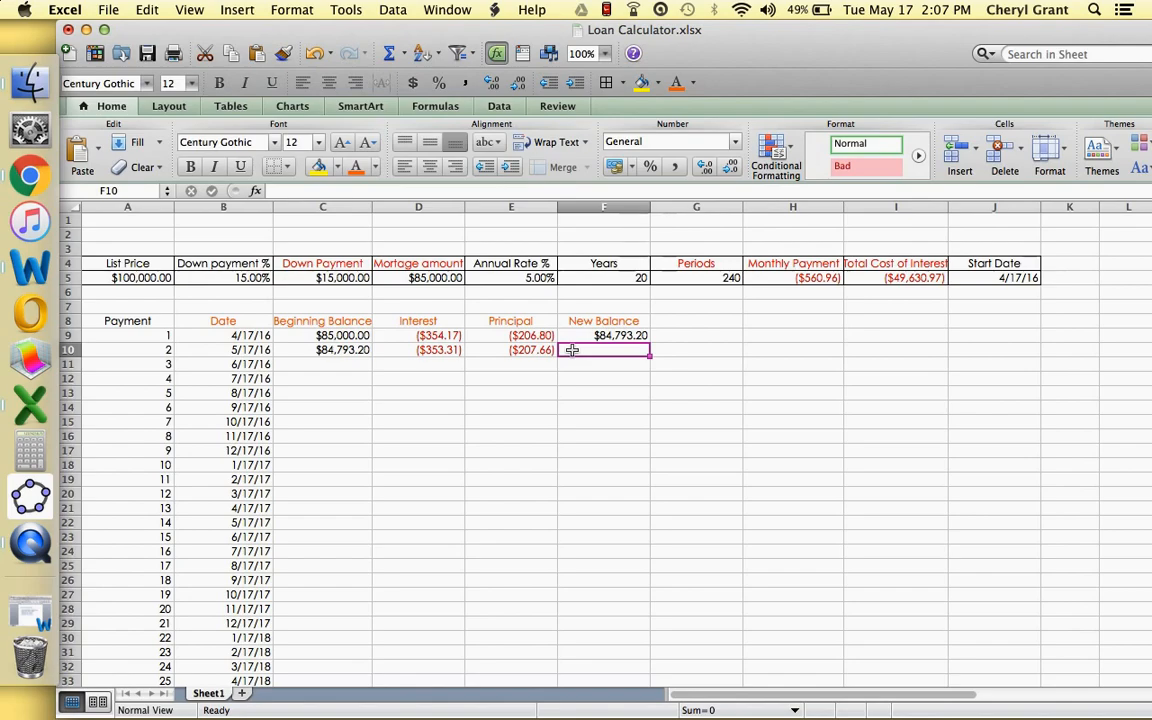
{"action": "type", "text": "="}
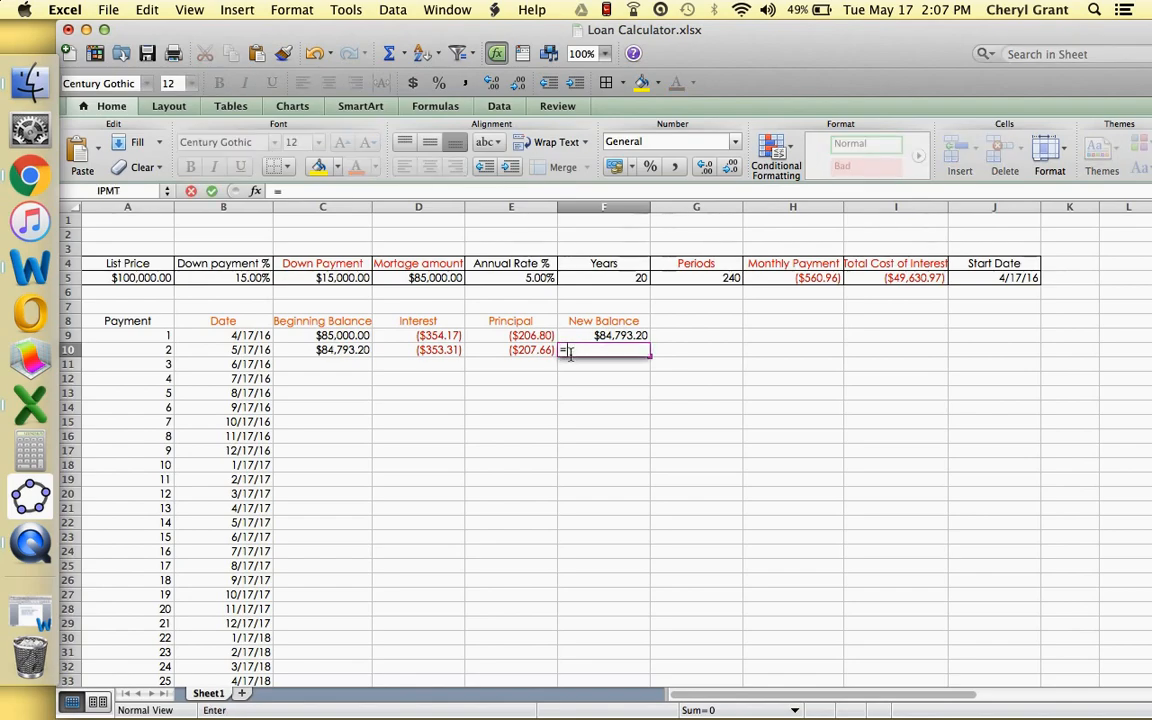
{"action": "left_click", "coordinate": [340, 352]}
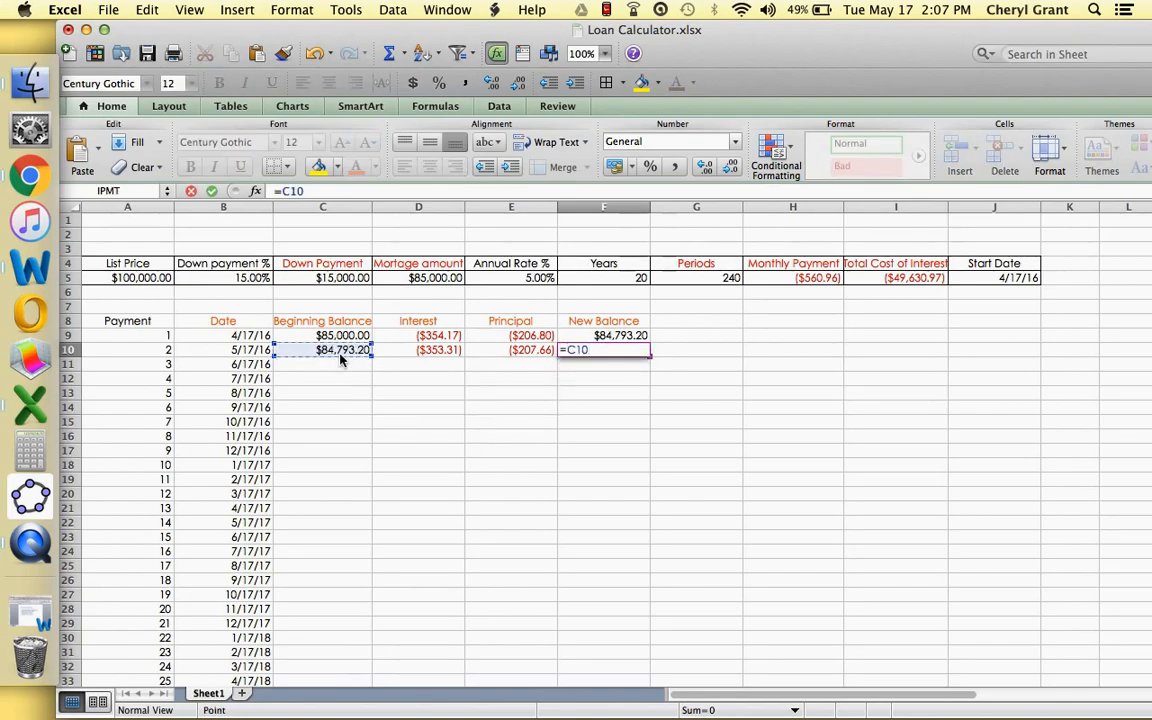
{"action": "type", "text": "+"}
{"action": "left_click", "coordinate": [497, 352]}
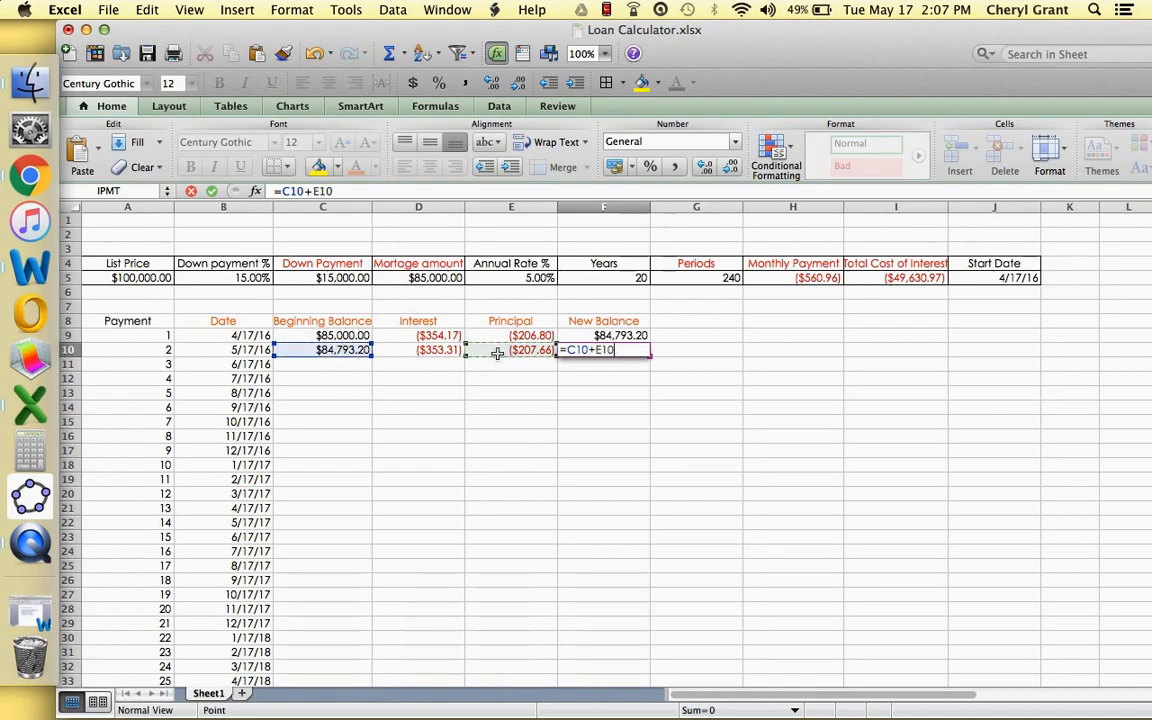
{"action": "key", "text": "Return"}
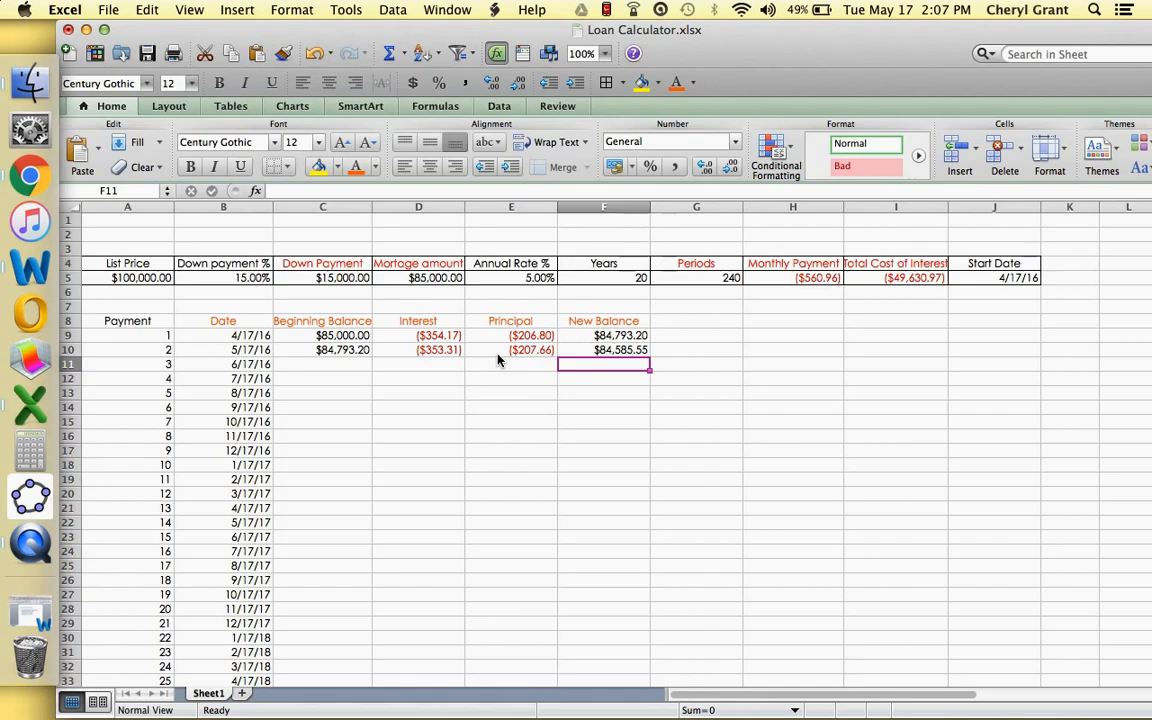
Copy the second payment's formulas in C10:F10 to C11:F248, through payment 240
{"action": "left_click_drag", "start_coordinate": [303, 347], "coordinate": [648, 352]}
{"action": "left_click", "coordinate": [231, 53]}
{"action": "left_click_drag", "start_coordinate": [298, 366], "coordinate": [566, 355]}
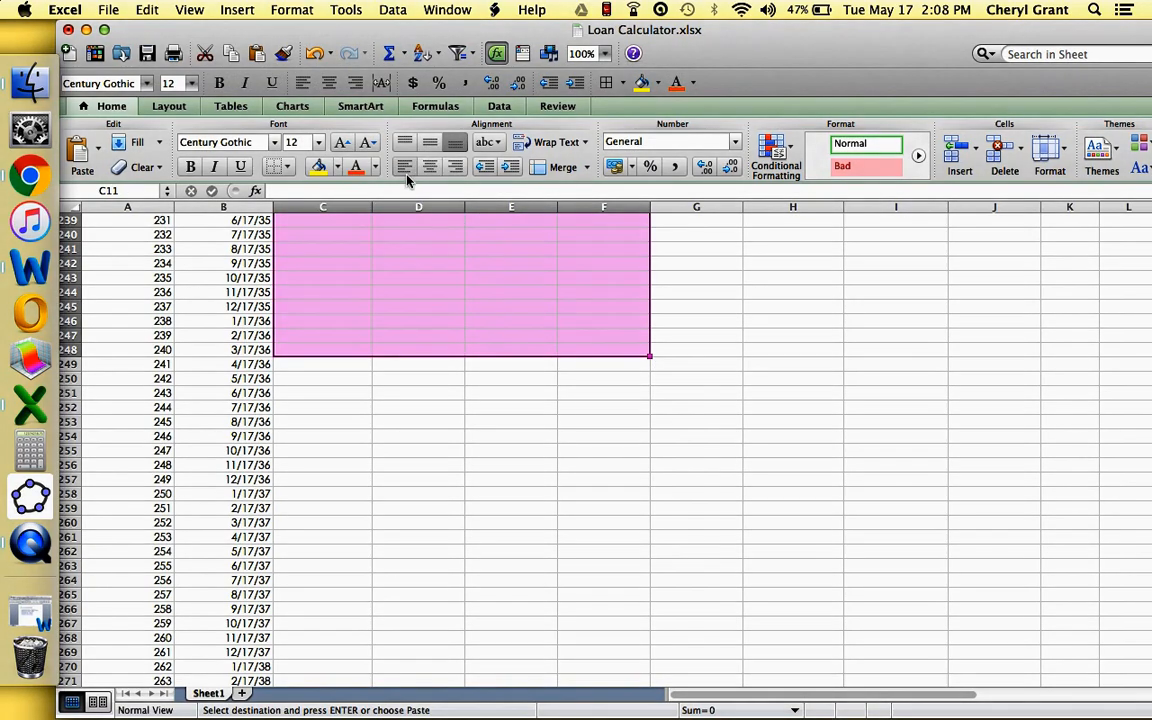
{"action": "left_click", "coordinate": [256, 55]}
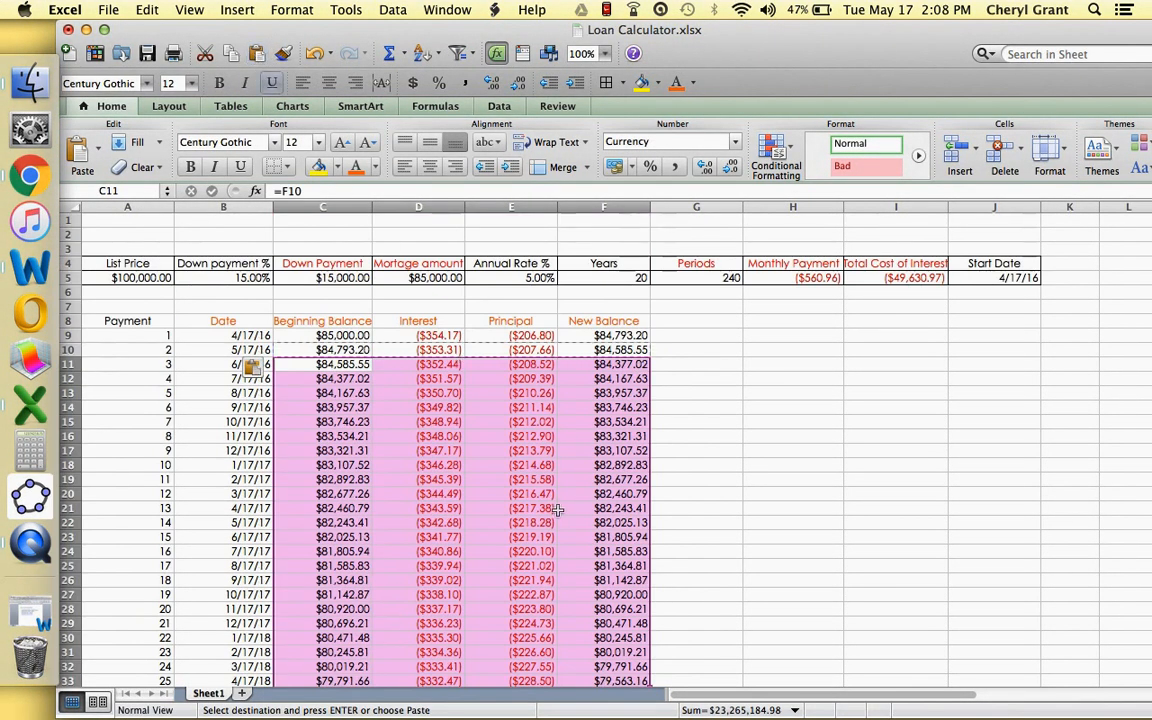
{"action": "left_click", "coordinate": [707, 477]}
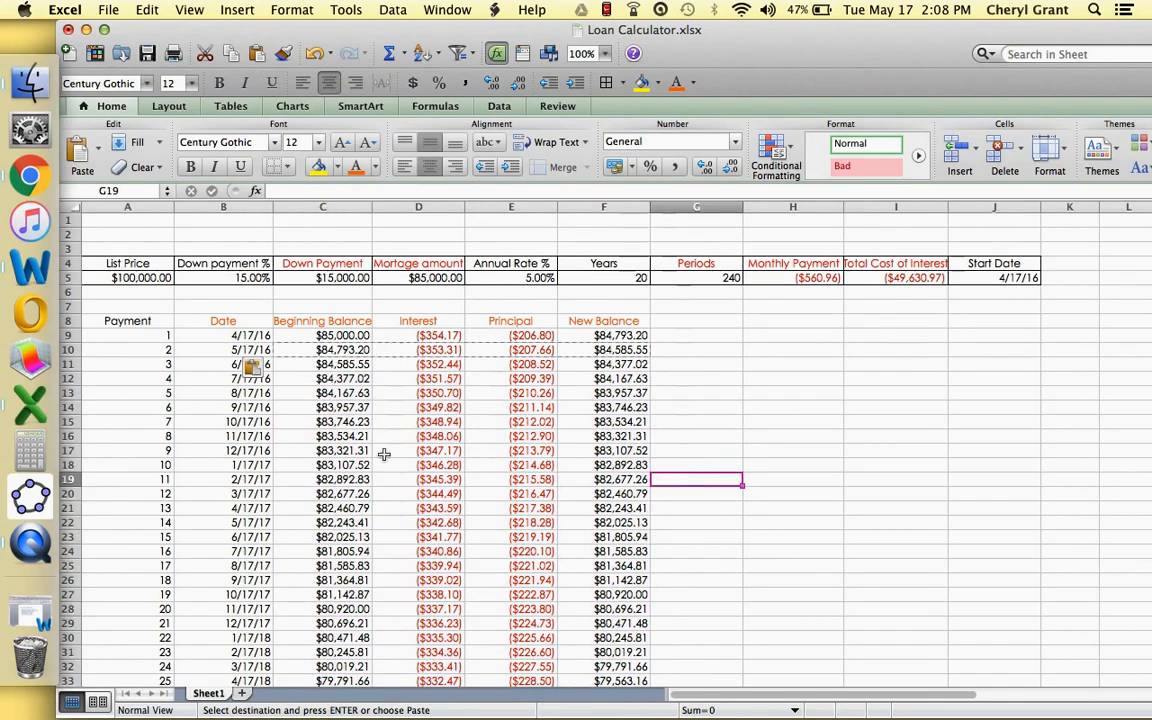
Examine the beginning and new balances down the amortization schedule, comparing each payment's row with the following one
{"action": "left_click", "coordinate": [355, 368]}
{"action": "key", "text": "Down"}
{"action": "key", "text": "Down"}
{"action": "key", "text": "Down"}
{"action": "key", "text": "Down"}
{"action": "key", "text": "Down"}
{"action": "key", "text": "Down"}
{"action": "key", "text": "Down"}
{"action": "key", "text": "Down"}
{"action": "key", "text": "Down"}
{"action": "key", "text": "Down"}
{"action": "key", "text": "Down"}
{"action": "key", "text": "Down"}
{"action": "key", "text": "Down"}
{"action": "key", "text": "Down"}
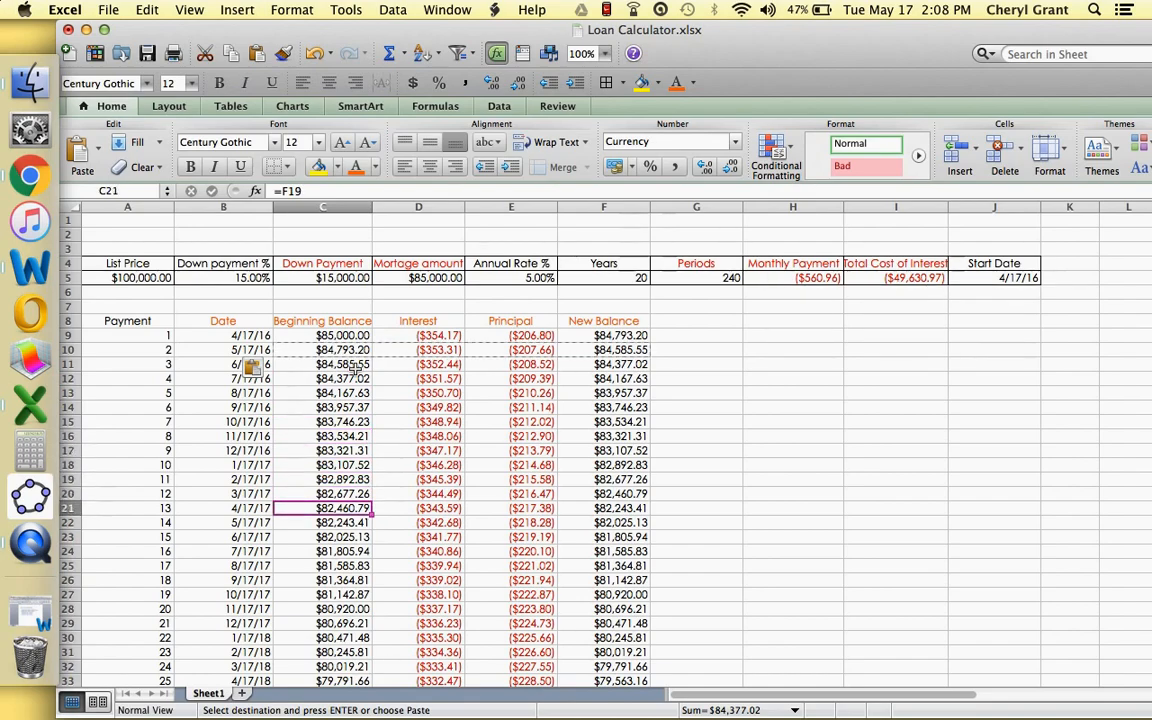
{"action": "key", "text": "Down"}
{"action": "key", "text": "Down"}
{"action": "key", "text": "Down"}
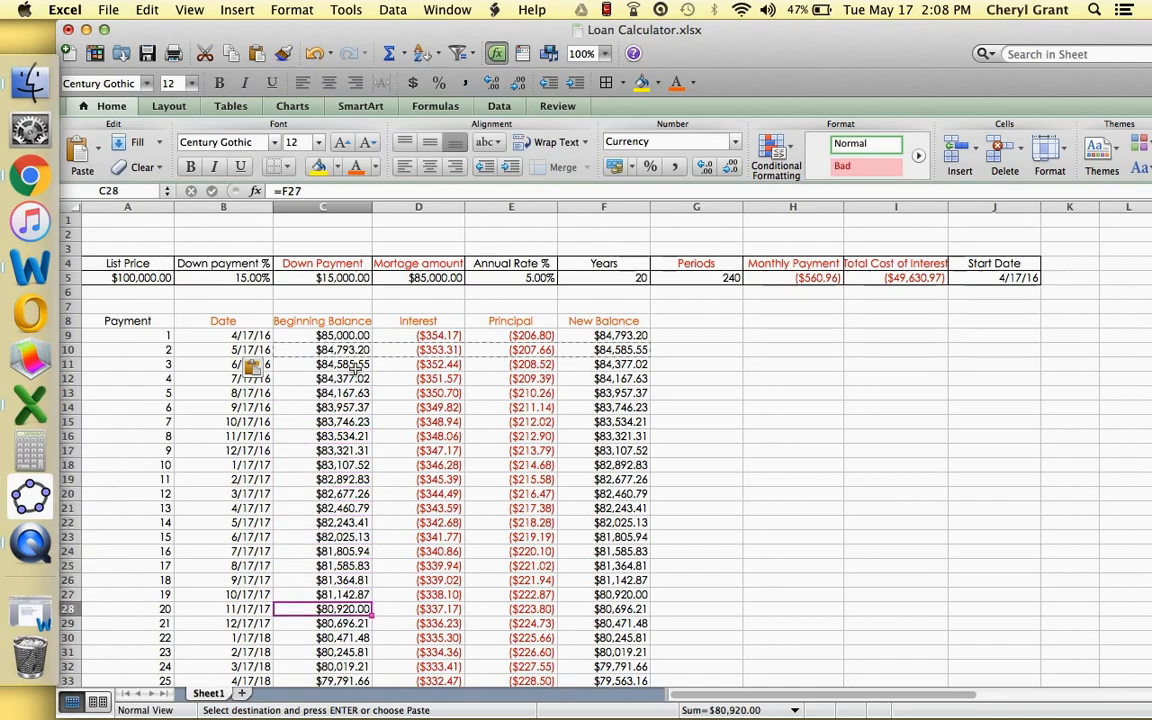
{"action": "key", "text": "Right"}
{"action": "key", "text": "Right"}
{"action": "key", "text": "Right"}
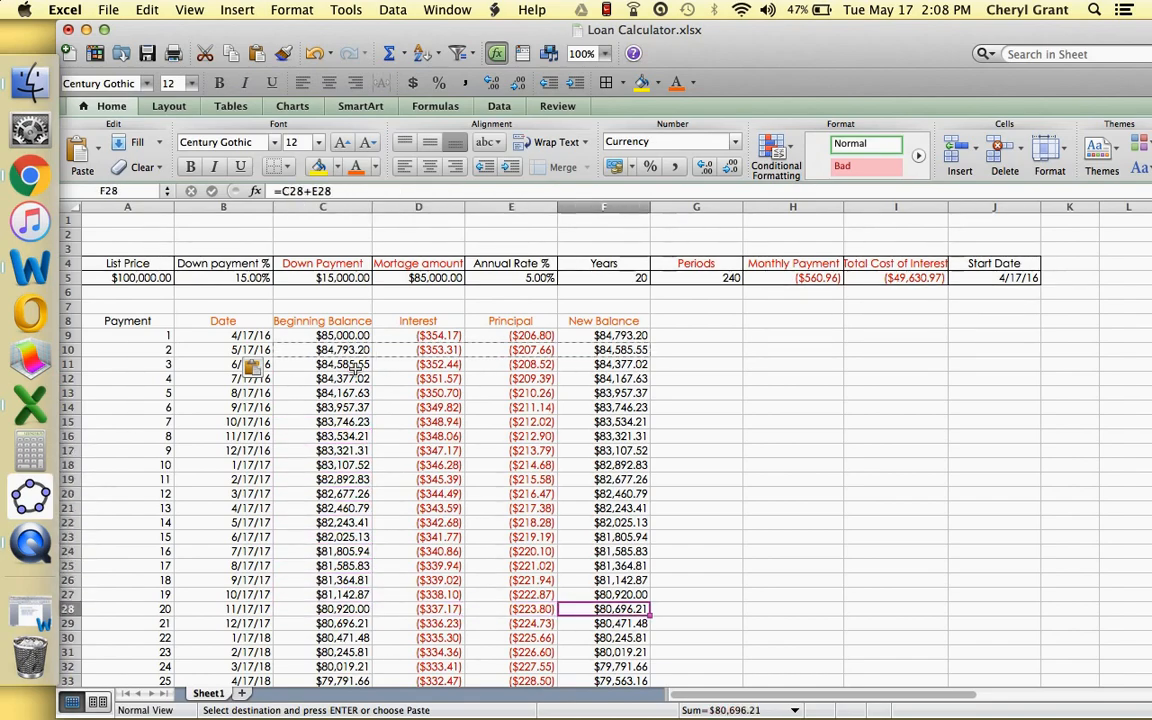
{"action": "key", "text": "Down"}
{"action": "key", "text": "Down"}
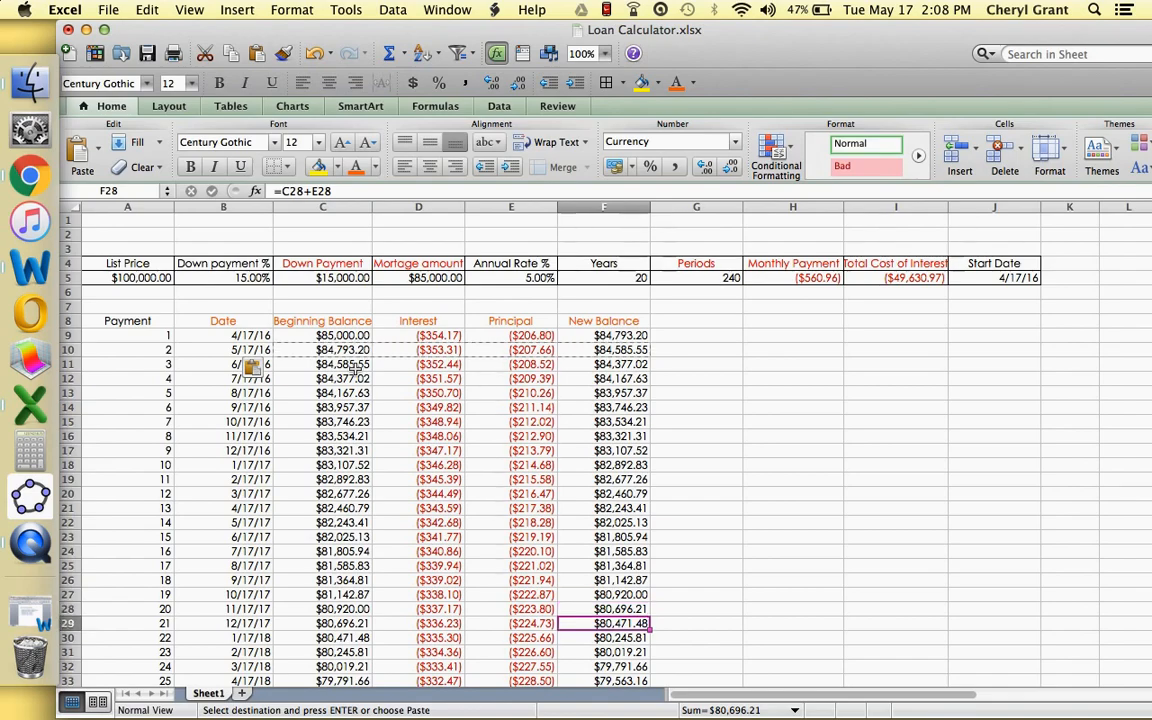
{"action": "scroll", "coordinate": [417, 437], "scroll_direction": "down", "scroll_amount": 4}
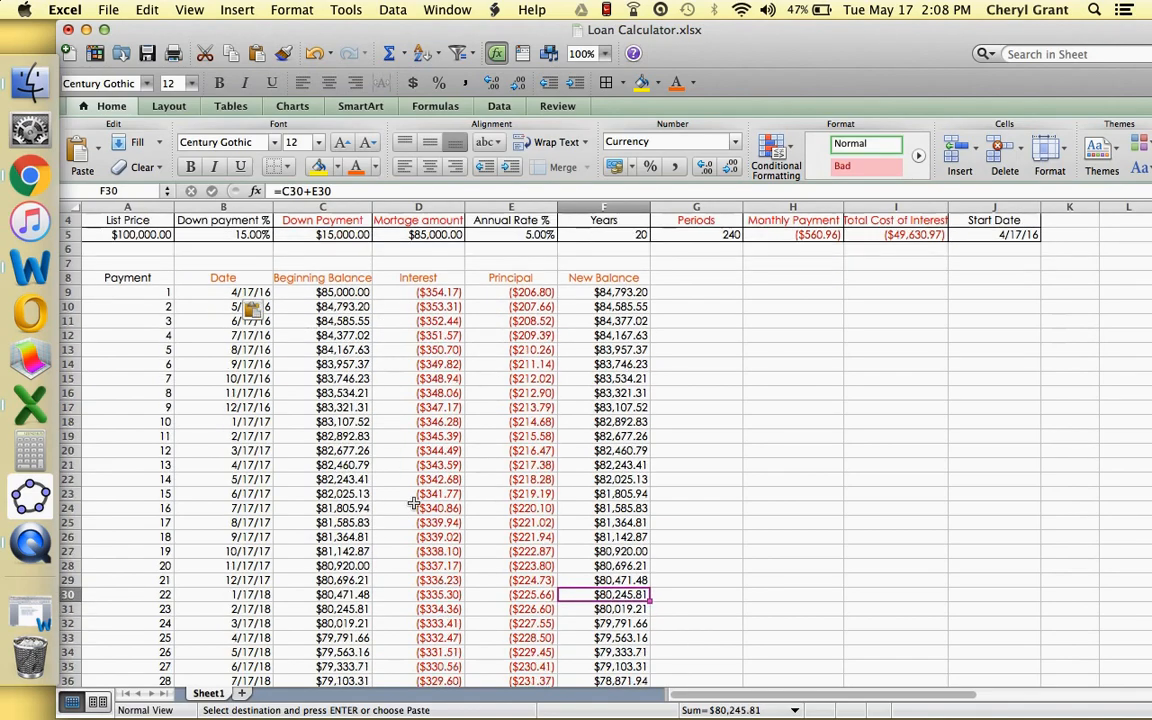
{"action": "scroll", "coordinate": [413, 503], "scroll_direction": "down", "scroll_amount": 15}
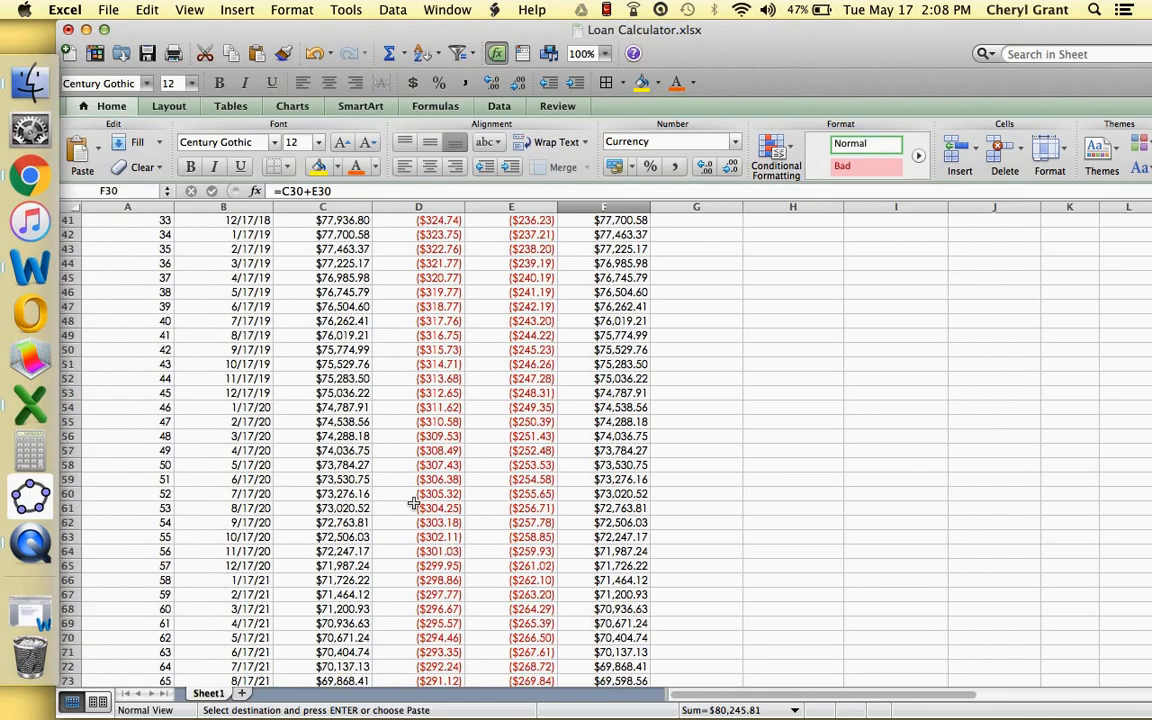
{"action": "scroll", "coordinate": [413, 503], "scroll_direction": "down", "scroll_amount": 20}
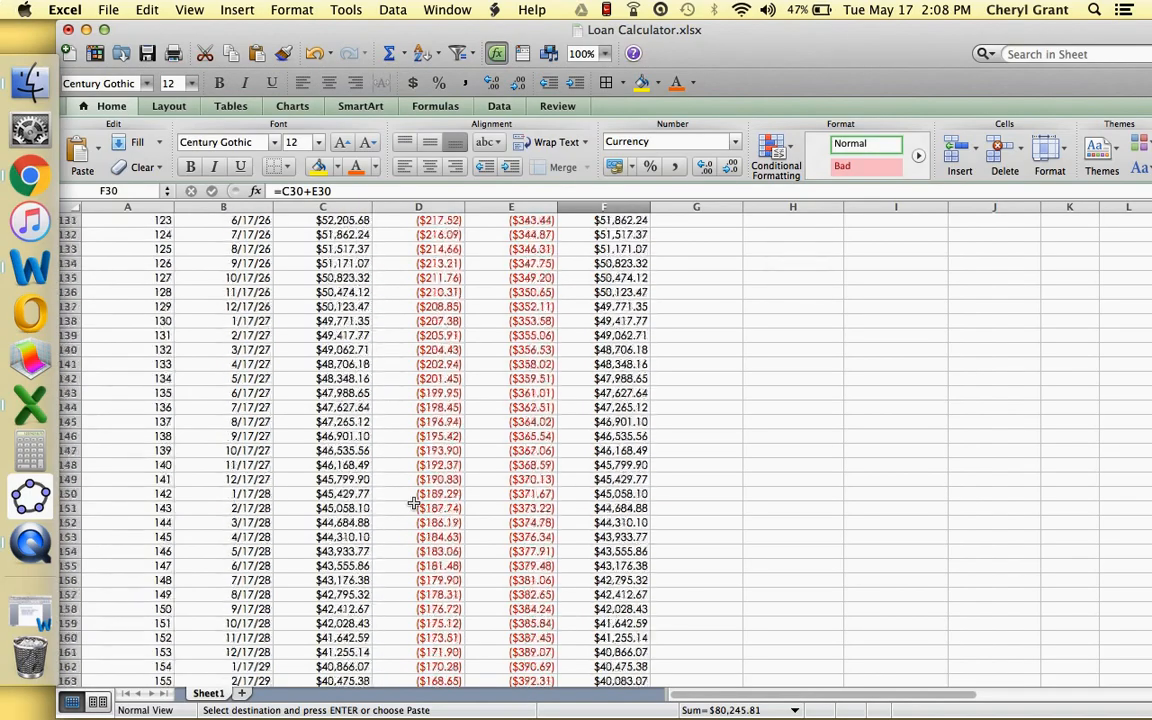
Check payment 240 in row 248 across to its new balance in F248
{"action": "scroll", "coordinate": [413, 503], "scroll_direction": "down", "scroll_amount": 20}
{"action": "scroll", "coordinate": [413, 503], "scroll_direction": "up", "scroll_amount": 3}
{"action": "scroll", "coordinate": [413, 503], "scroll_direction": "up", "scroll_amount": 2}
{"action": "left_click", "coordinate": [163, 379]}
{"action": "key", "text": "Right"}
{"action": "key", "text": "Right"}
{"action": "key", "text": "Right"}
{"action": "key", "text": "Right"}
{"action": "key", "text": "Right"}
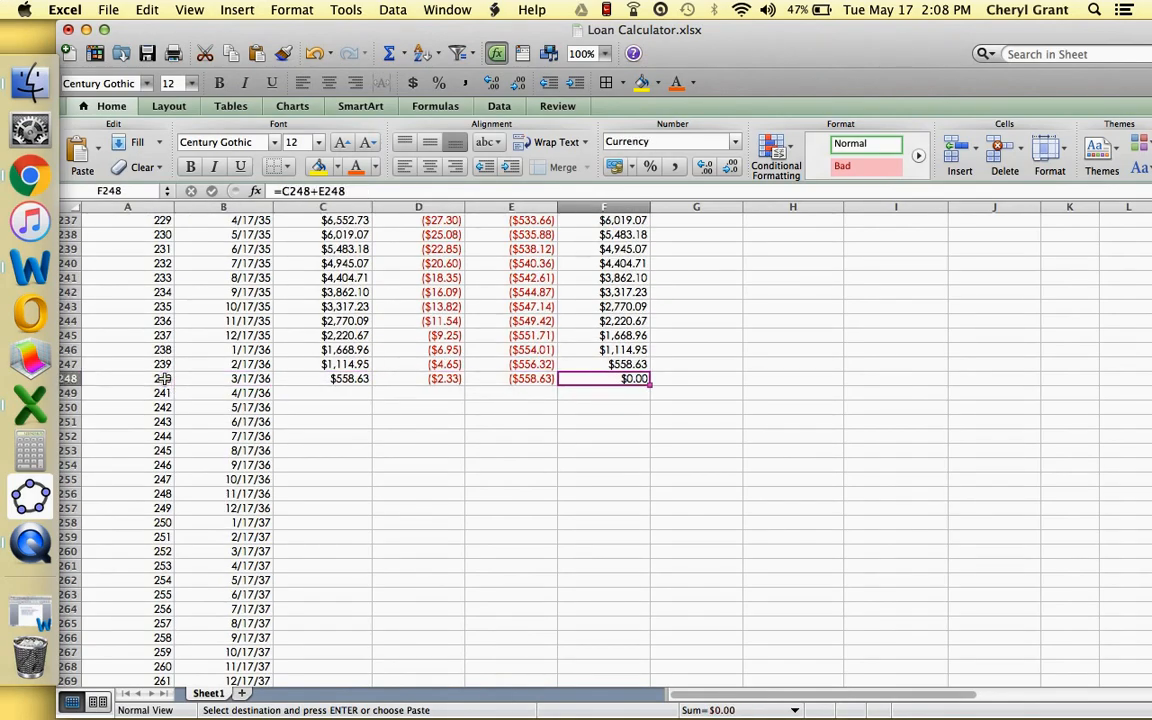
Examine how the interest amounts in column D change from payment 240 back toward the earlier payments
{"action": "key", "text": "Left"}
{"action": "key", "text": "Left"}
{"action": "key", "text": "Up"}
{"action": "key", "text": "Up"}
{"action": "key", "text": "Up"}
{"action": "key", "text": "Up"}
{"action": "key", "text": "Up"}
{"action": "key", "text": "Up"}
{"action": "key", "text": "Up"}
{"action": "key", "text": "Up"}
{"action": "key", "text": "Up"}
{"action": "key", "text": "Up"}
{"action": "key", "text": "Up"}
{"action": "key", "text": "Up"}
{"action": "key", "text": "Up"}
{"action": "key", "text": "Up"}
{"action": "key", "text": "Up"}
{"action": "key", "text": "Up"}
{"action": "key", "text": "Up"}
{"action": "key", "text": "Up"}
{"action": "key", "text": "Up"}
{"action": "key", "text": "Up"}
{"action": "key", "text": "Up"}
{"action": "key", "text": "Up"}
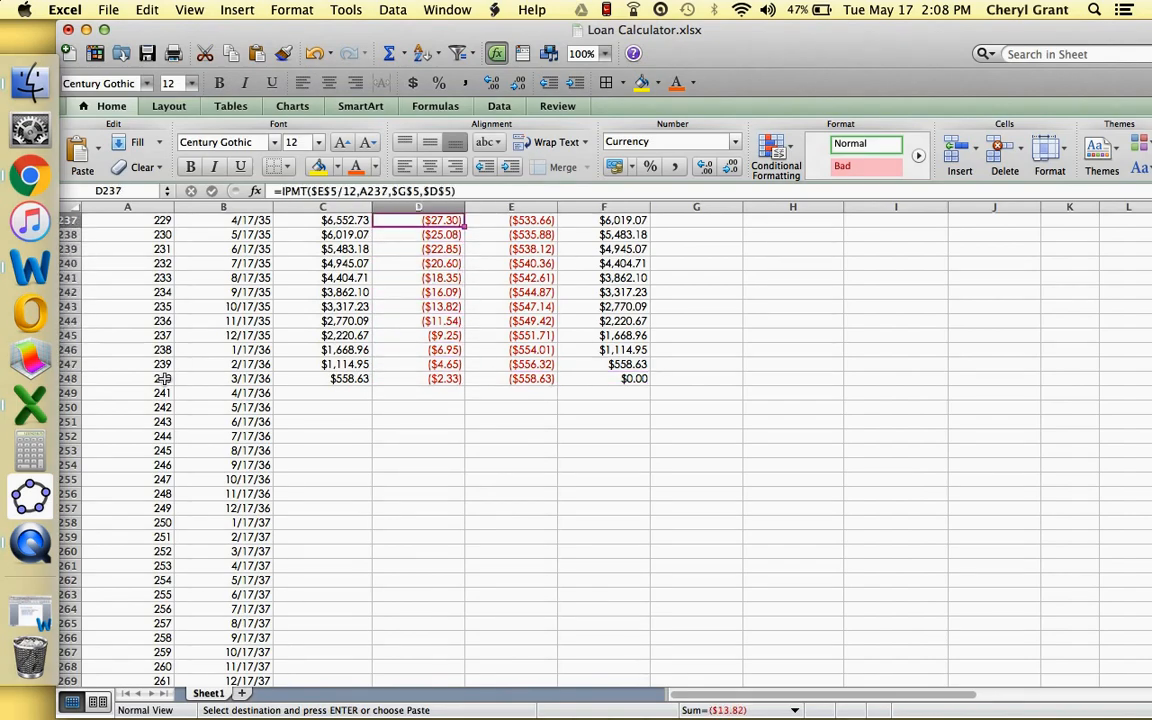
{"action": "key", "text": "Up"}
{"action": "key", "text": "Up"}
{"action": "key", "text": "Up"}
{"action": "key", "text": "Up"}
{"action": "key", "text": "Up"}
{"action": "key", "text": "Up"}
{"action": "key", "text": "Up"}
{"action": "key", "text": "Up"}
{"action": "key", "text": "Up"}
{"action": "key", "text": "Up"}
{"action": "key", "text": "Up"}
{"action": "key", "text": "Up"}
{"action": "key", "text": "Up"}
{"action": "key", "text": "Up"}
{"action": "key", "text": "Up"}
{"action": "key", "text": "Up"}
{"action": "key", "text": "Up"}
{"action": "key", "text": "Up"}
{"action": "key", "text": "Up"}
{"action": "key", "text": "Up"}
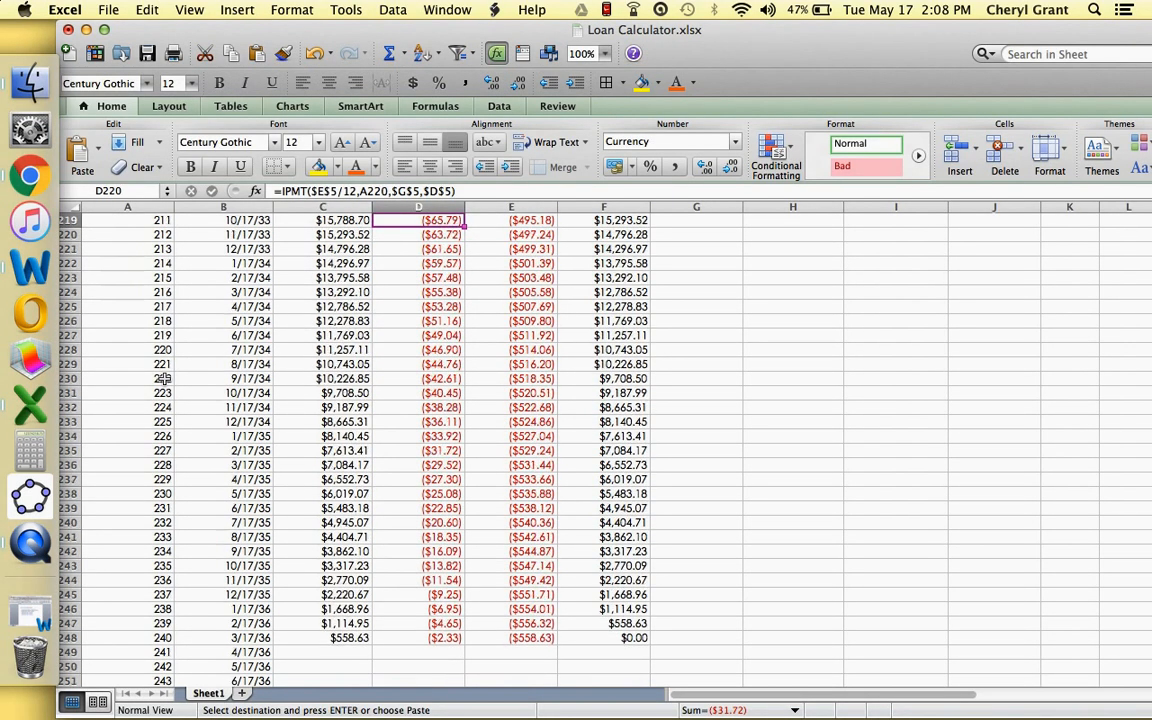
{"action": "key", "text": "Up"}
{"action": "key", "text": "Up"}
{"action": "key", "text": "Up"}
{"action": "key", "text": "Up"}
{"action": "key", "text": "Up"}
{"action": "key", "text": "Up"}
{"action": "key", "text": "Up"}
{"action": "key", "text": "Up"}
{"action": "key", "text": "Up"}
{"action": "key", "text": "Up"}
{"action": "key", "text": "Up"}
{"action": "key", "text": "Up"}
{"action": "key", "text": "Up"}
{"action": "key", "text": "Up"}
{"action": "key", "text": "Up"}
{"action": "key", "text": "Up"}
{"action": "key", "text": "Up"}
{"action": "key", "text": "Up"}
{"action": "key", "text": "Up"}
{"action": "key", "text": "Up"}
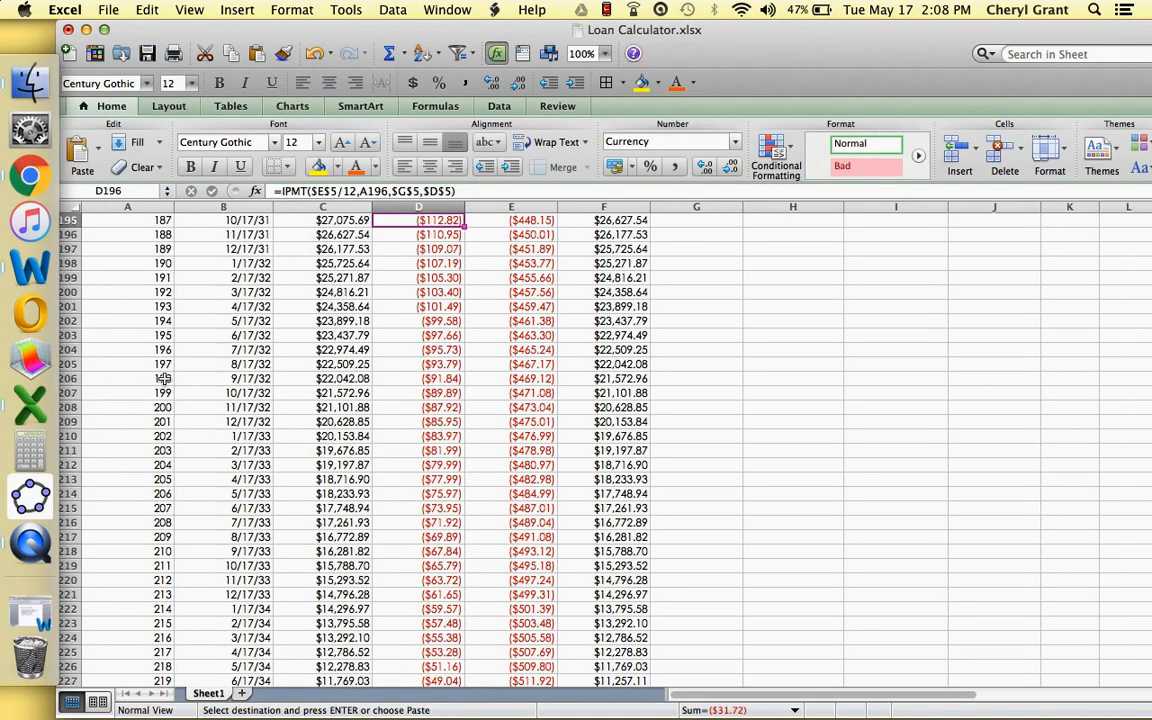
{"action": "key", "text": "Up"}
{"action": "key", "text": "Up"}
{"action": "key", "text": "Up"}
{"action": "key", "text": "Up"}
{"action": "key", "text": "Up"}
{"action": "key", "text": "Up"}
{"action": "key", "text": "Up"}
{"action": "key", "text": "Up"}
{"action": "key", "text": "Up"}
{"action": "key", "text": "Up"}
{"action": "key", "text": "Up"}
{"action": "key", "text": "Up"}
{"action": "key", "text": "Up"}
{"action": "key", "text": "Up"}
{"action": "key", "text": "Up"}
{"action": "key", "text": "Up"}
{"action": "key", "text": "Up"}
{"action": "key", "text": "Up"}
{"action": "key", "text": "Up"}
{"action": "key", "text": "Up"}
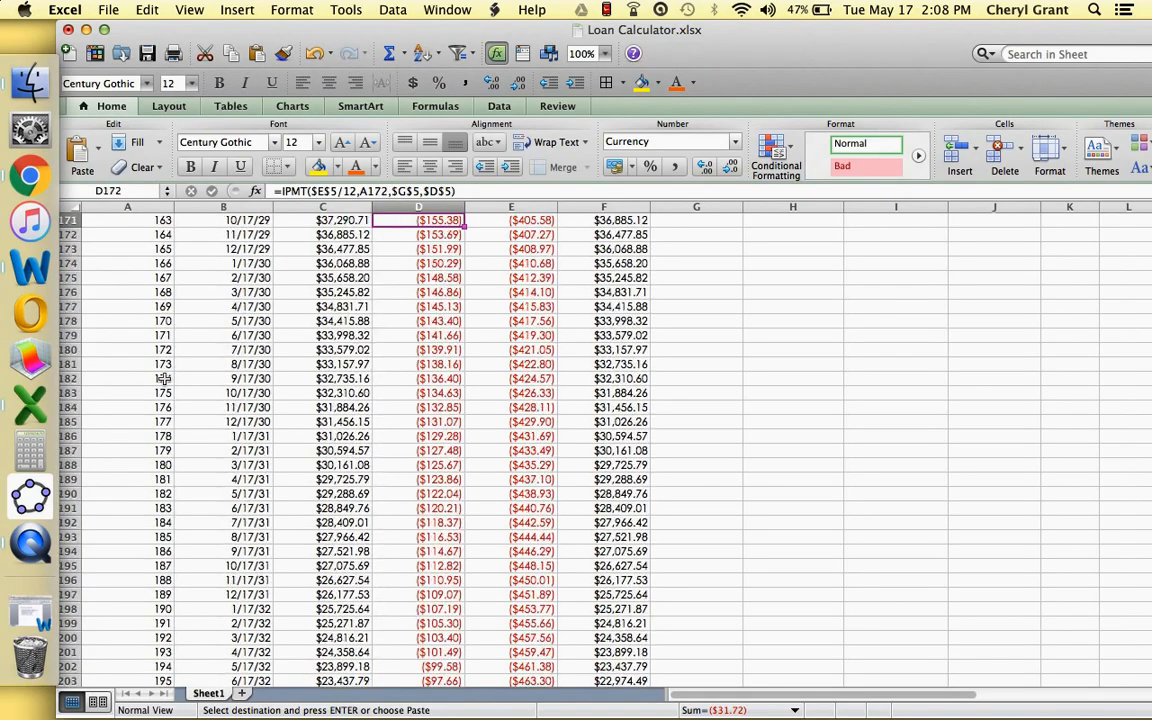
Set the list price in cell A5 to $500,000
{"action": "scroll", "coordinate": [165, 393], "scroll_direction": "up", "scroll_amount": 20}
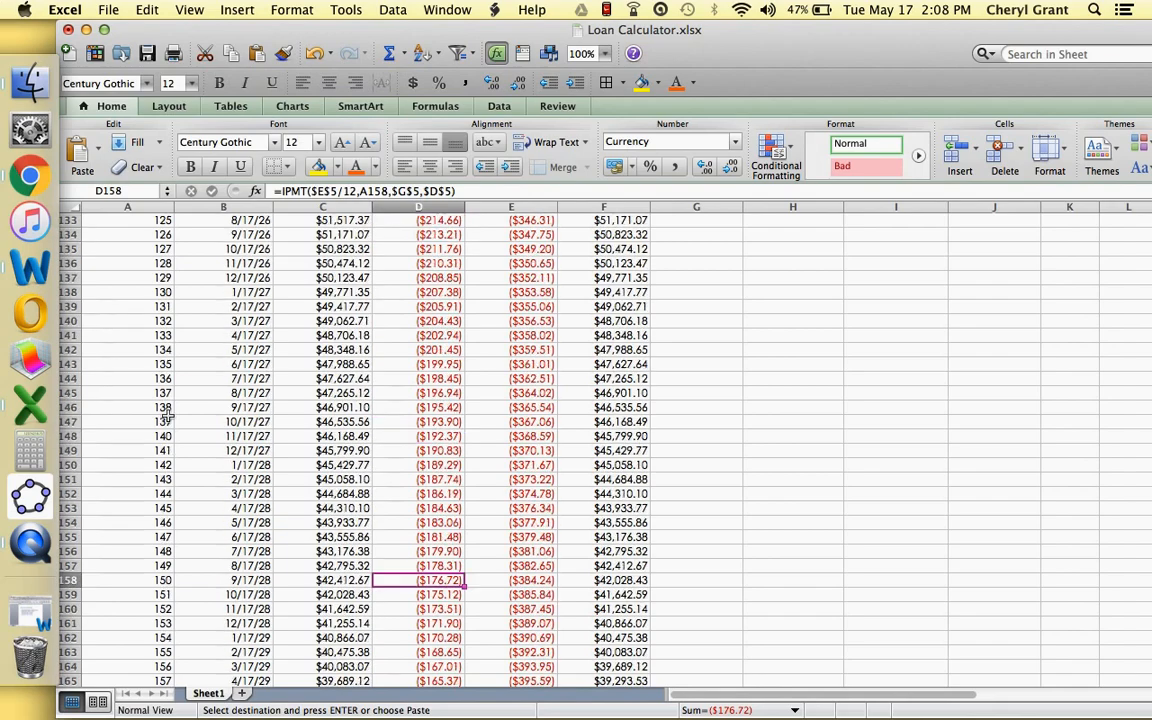
{"action": "left_click", "coordinate": [148, 279]}
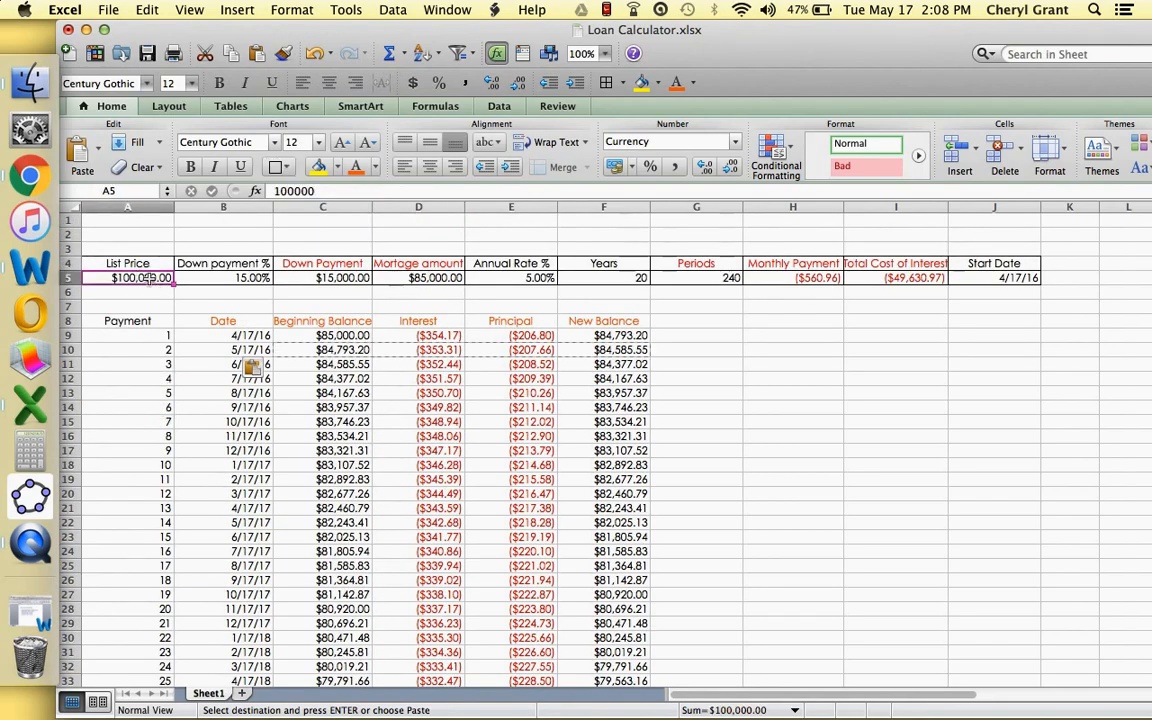
{"action": "left_click", "coordinate": [275, 188]}
{"action": "left_click_drag", "start_coordinate": [275, 188], "coordinate": [322, 190]}
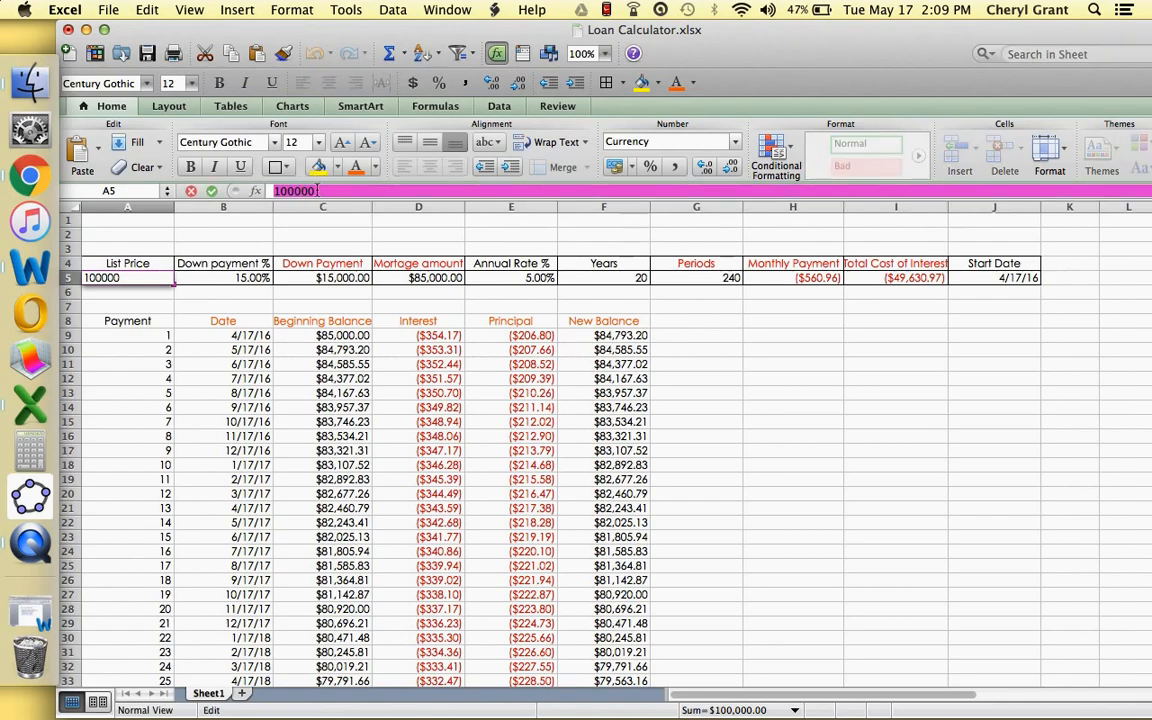
{"action": "type", "text": "50"}
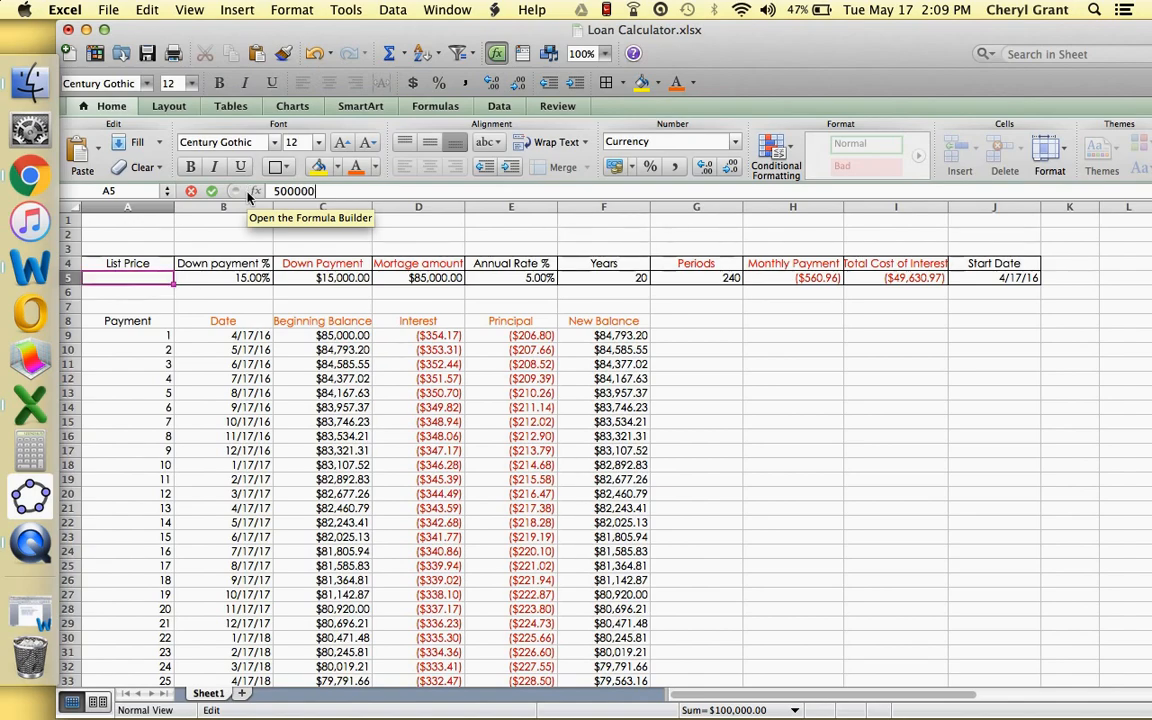
{"action": "type", "text": "0,000"}
{"action": "key", "text": "Return"}
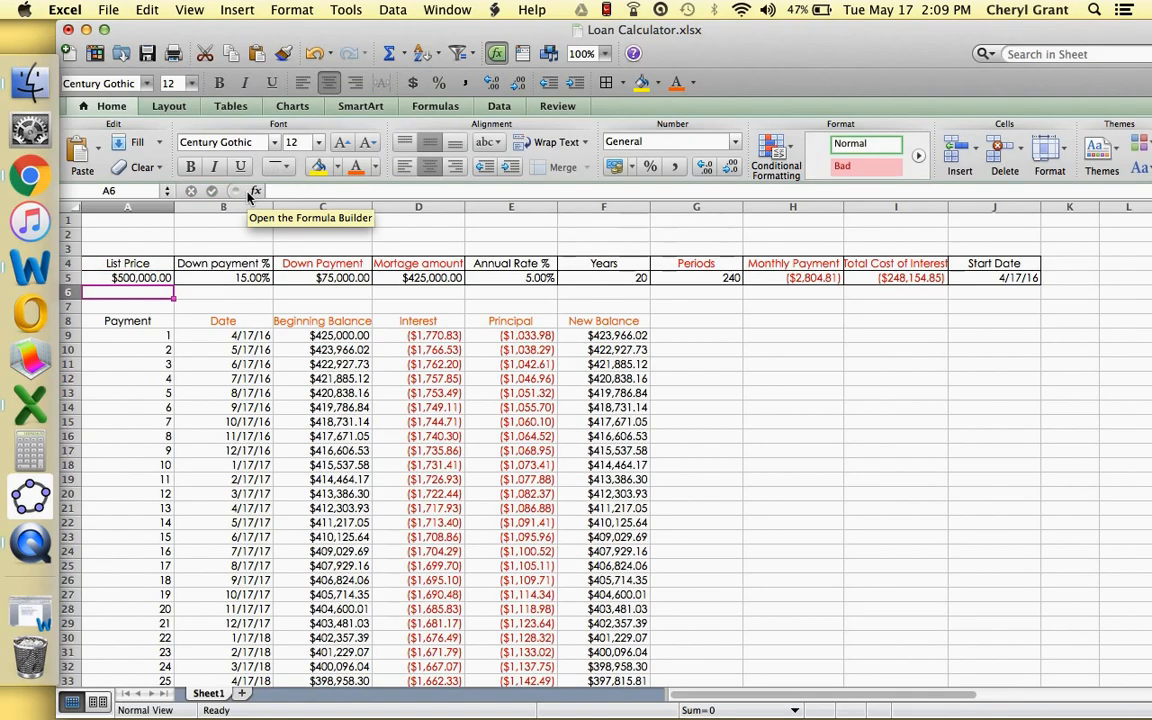
Set the down payment percentage in cell B5 to 30%
{"action": "left_click", "coordinate": [231, 277]}
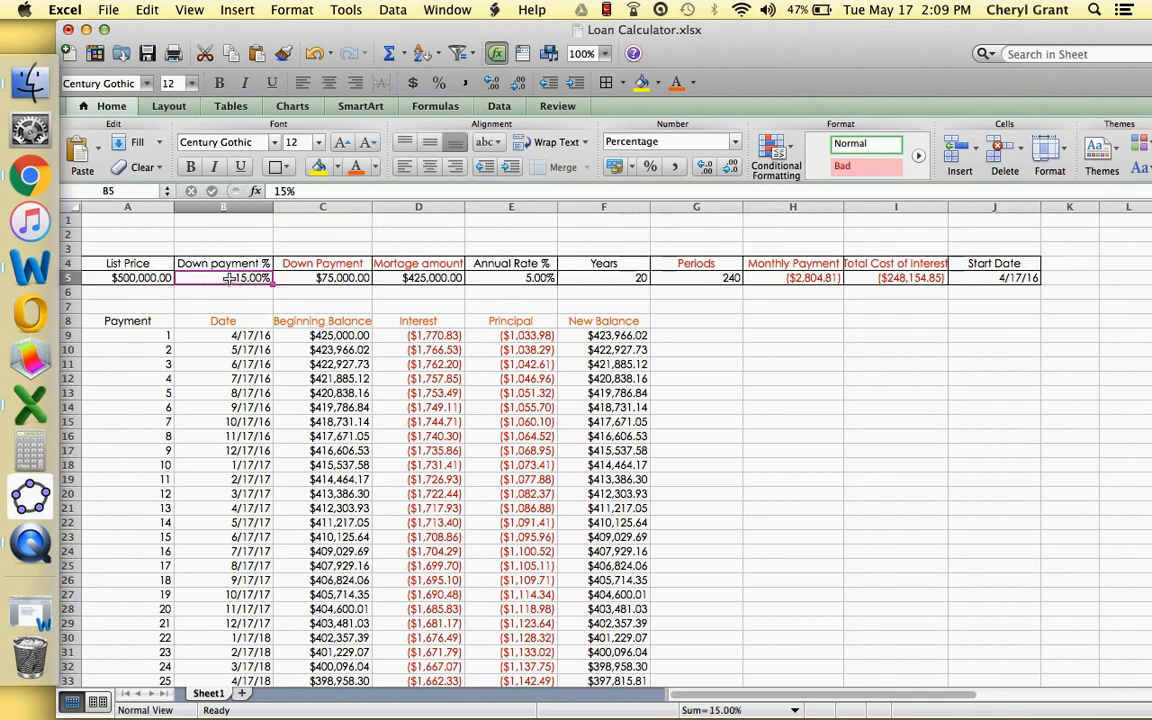
{"action": "type", "text": "30"}
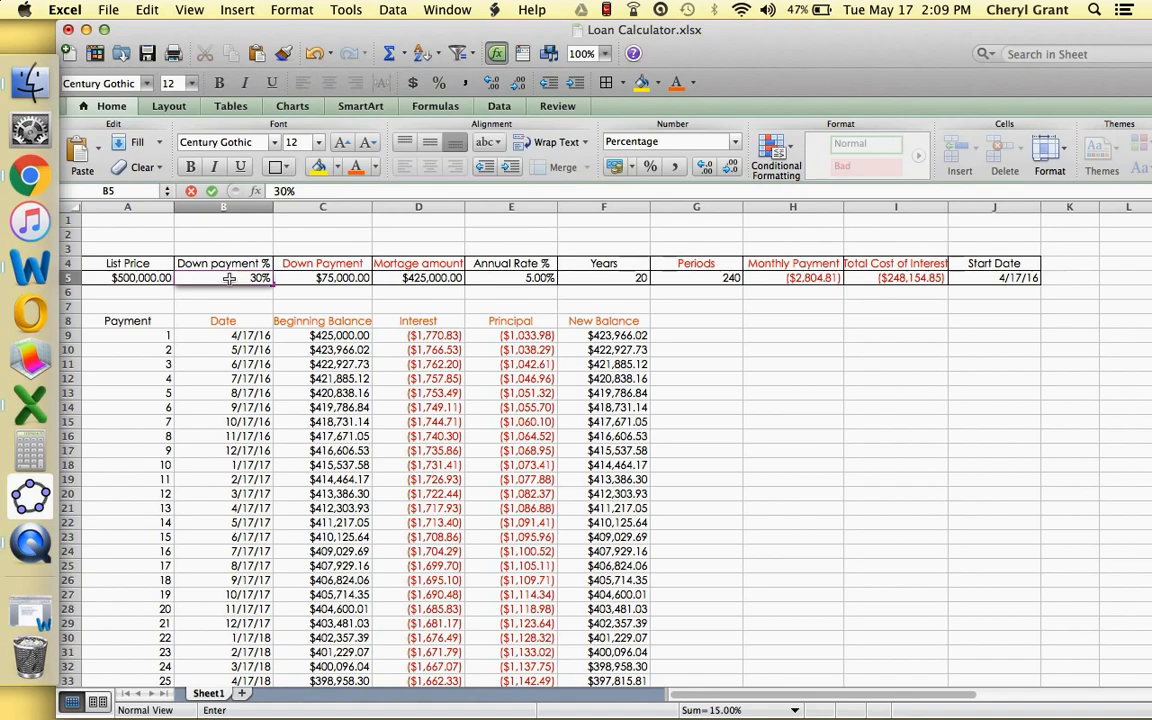
{"action": "key", "text": "Return"}
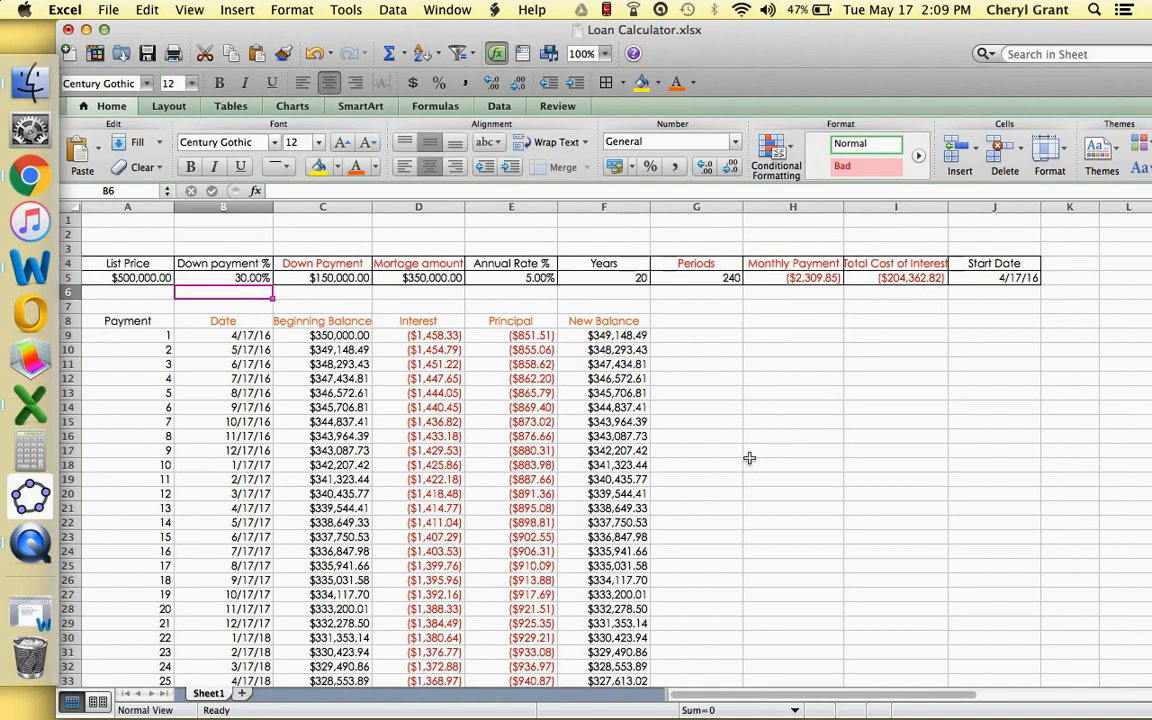
Save the workbook on the Desktop as Loan Calculator in Excel Workbook (.xlsx) format
{"action": "left_click", "coordinate": [108, 10]}
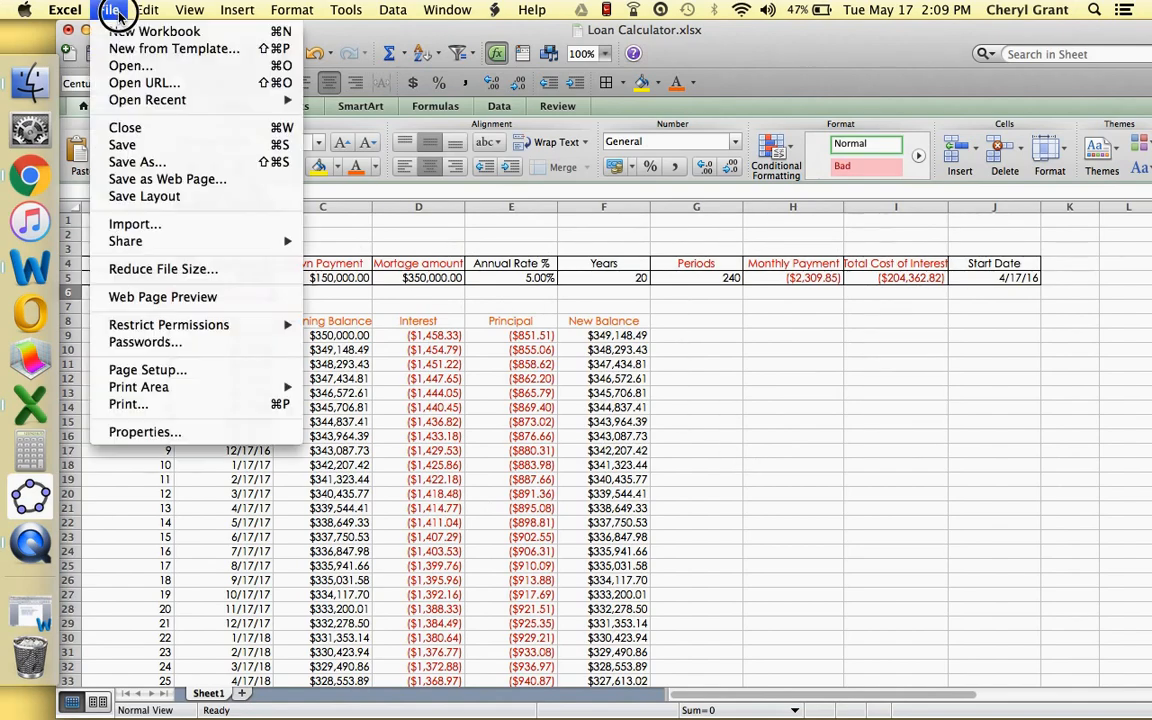
{"action": "left_click", "coordinate": [161, 161]}
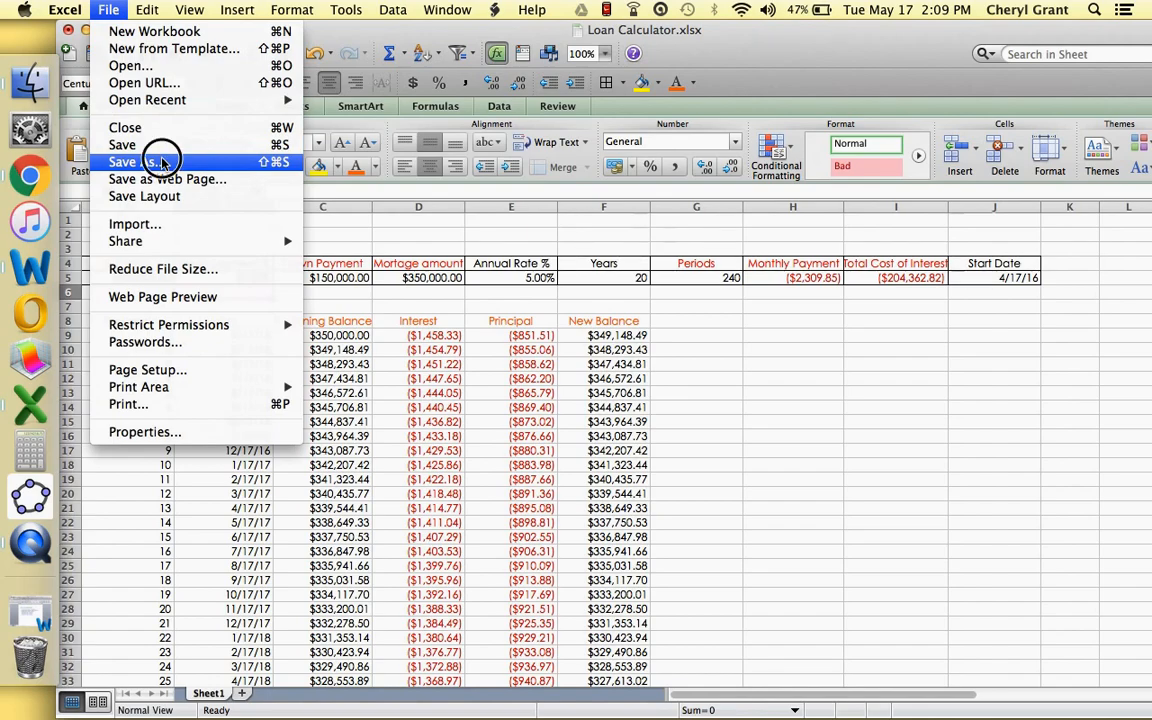
{"action": "left_click", "coordinate": [627, 124]}
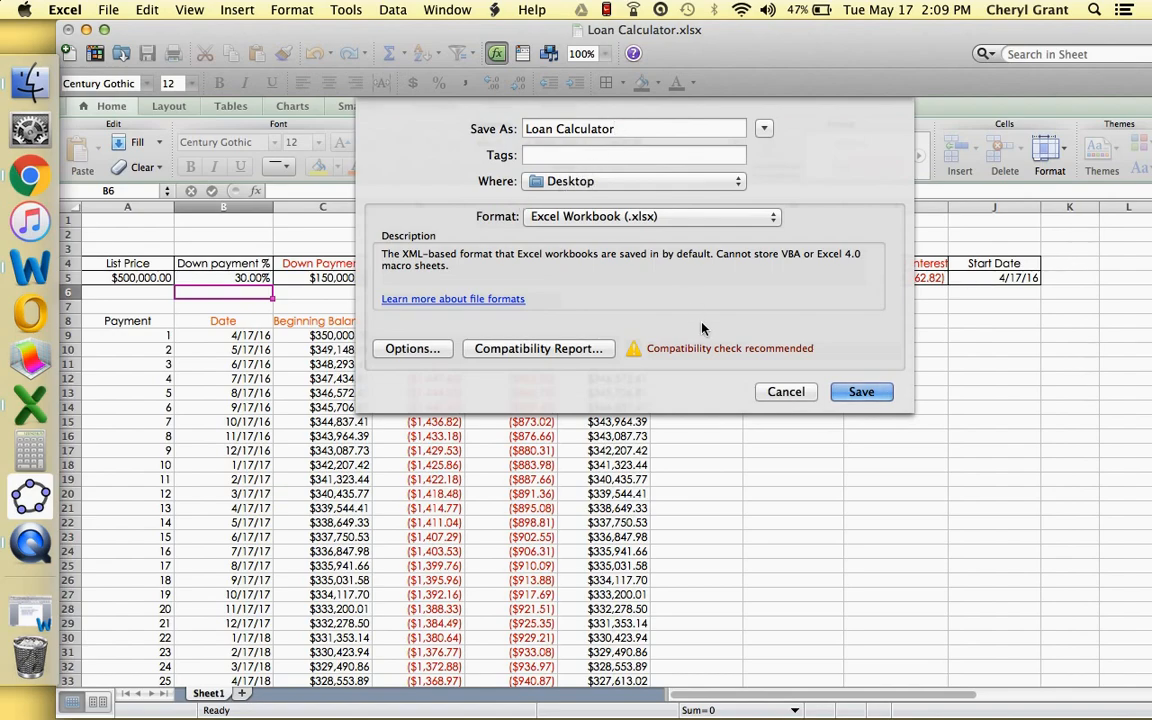
{"action": "left_click", "coordinate": [858, 391]}
{"action": "left_click", "coordinate": [742, 206]}
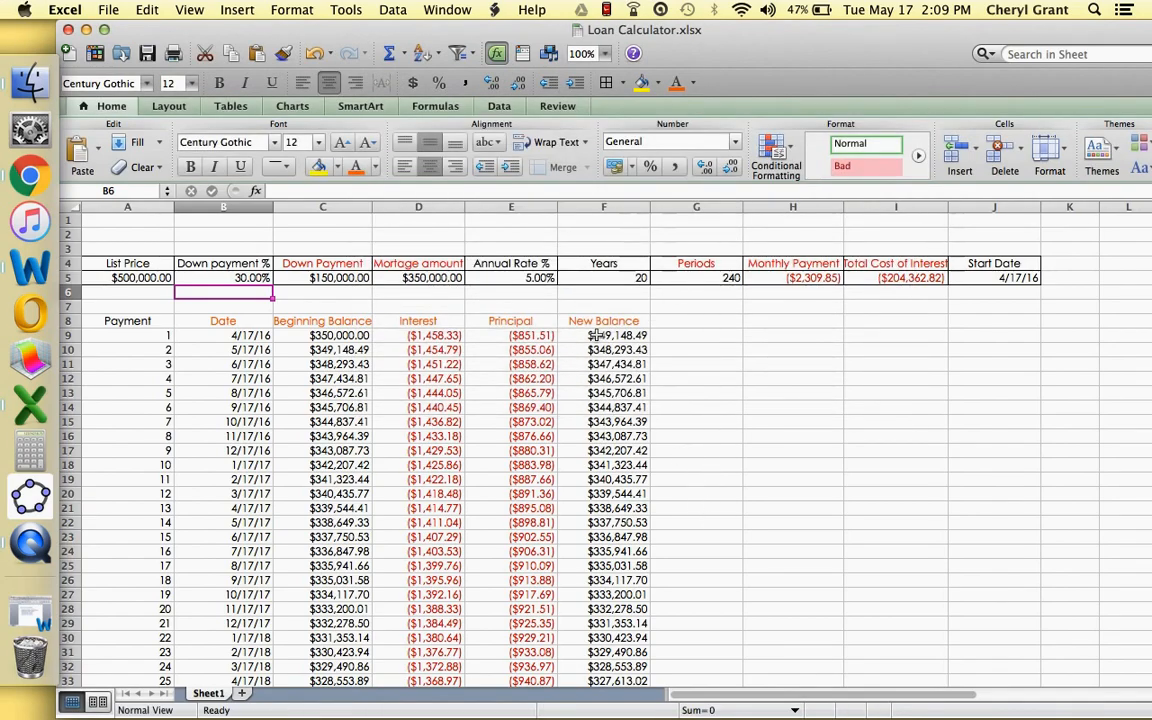
Review the calculated column headings, the input cells in row 5, and the down payment and mortgage amount formulas in C5 and D5
{"action": "left_click", "coordinate": [421, 268]}
{"action": "left_click", "coordinate": [322, 265]}
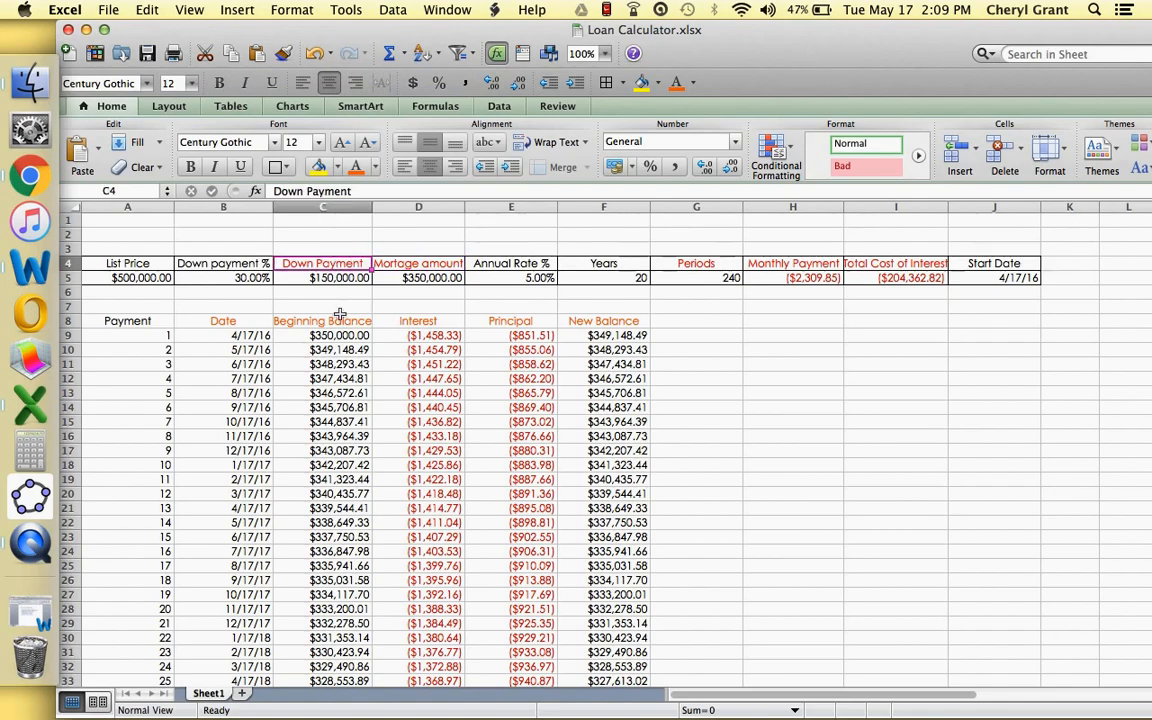
{"action": "left_click", "coordinate": [341, 321]}
{"action": "left_click", "coordinate": [424, 321]}
{"action": "left_click", "coordinate": [490, 328]}
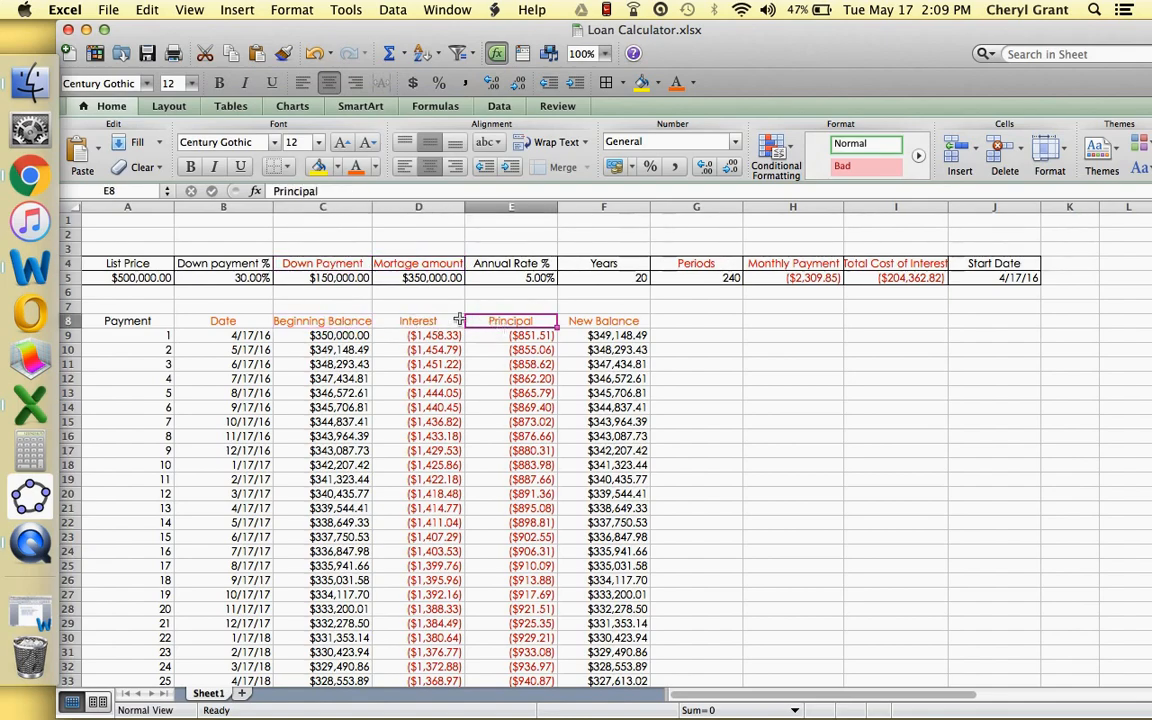
{"action": "left_click", "coordinate": [395, 277]}
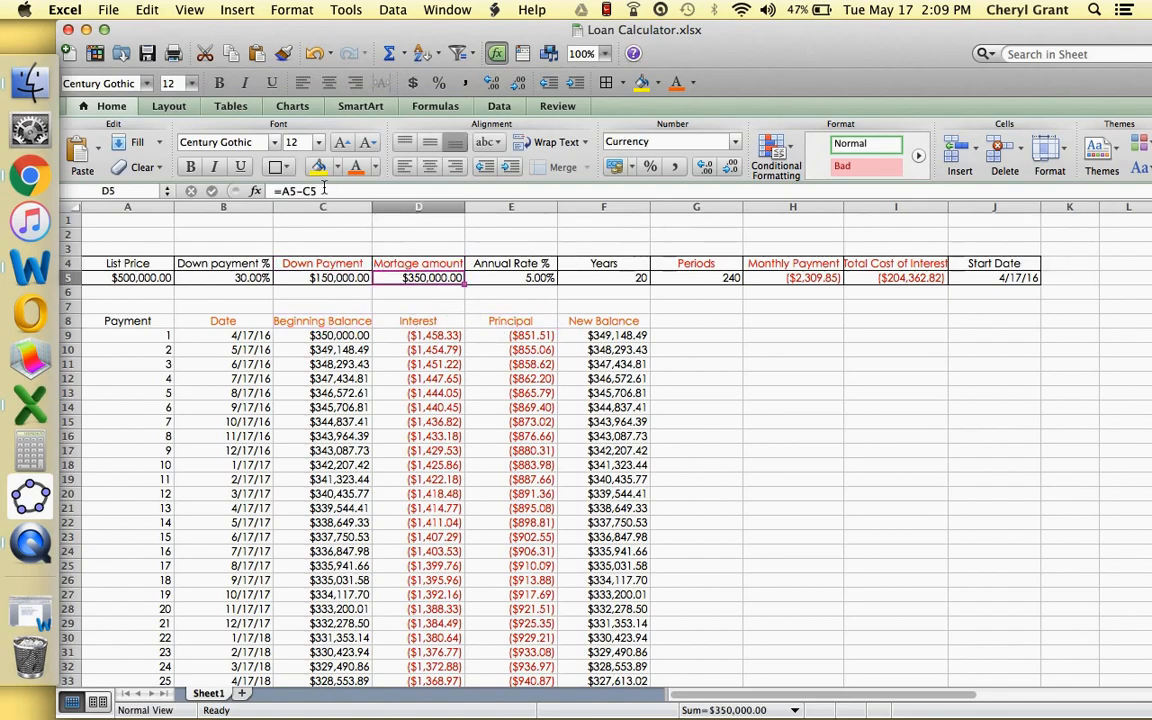
{"action": "left_click", "coordinate": [140, 277]}
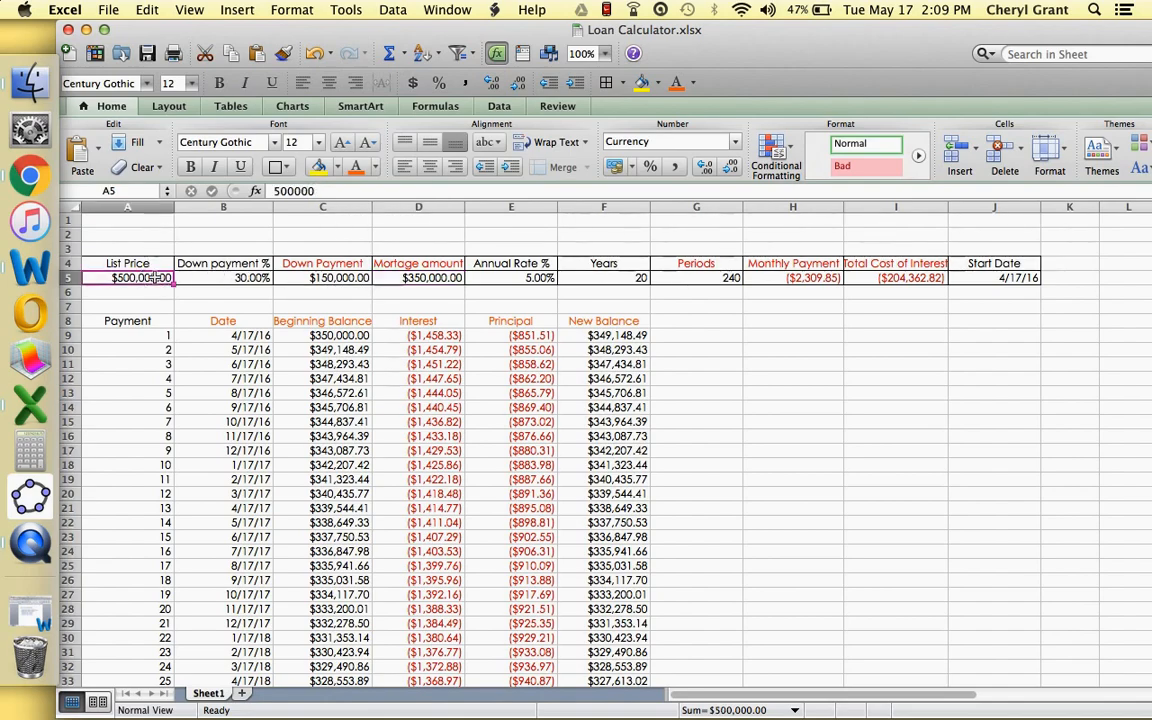
{"action": "left_click", "coordinate": [225, 277]}
{"action": "left_click", "coordinate": [505, 277]}
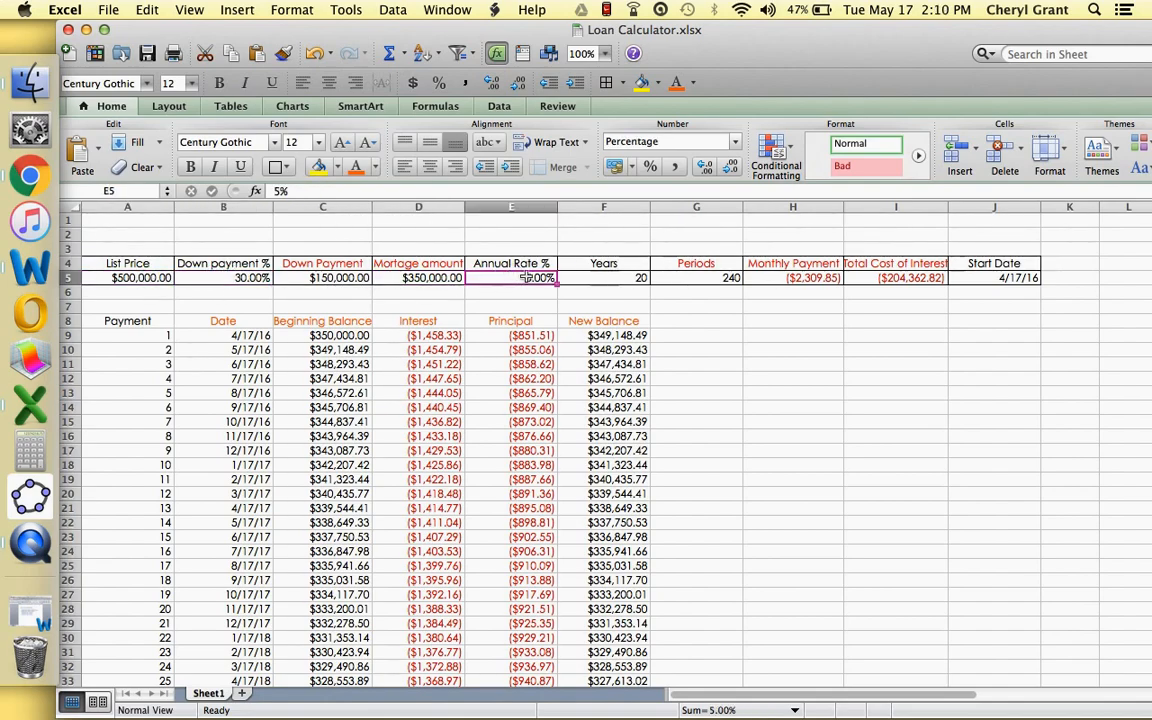
{"action": "left_click", "coordinate": [604, 277]}
{"action": "left_click", "coordinate": [958, 270]}
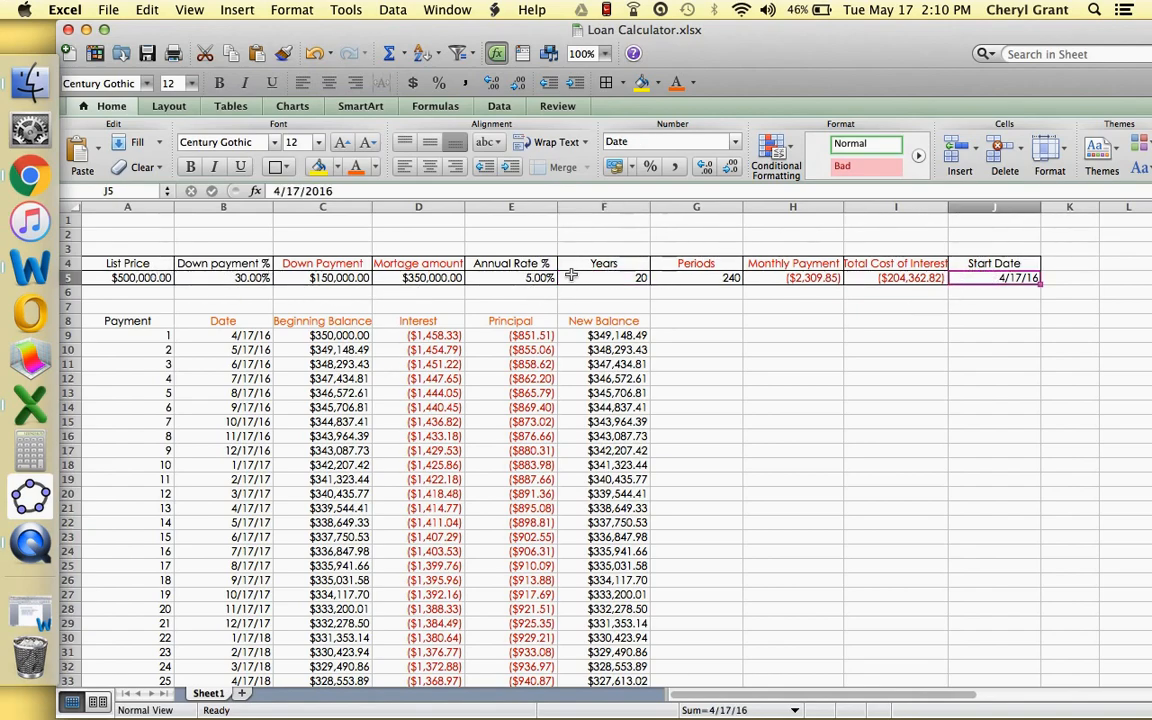
{"action": "left_click", "coordinate": [427, 280]}
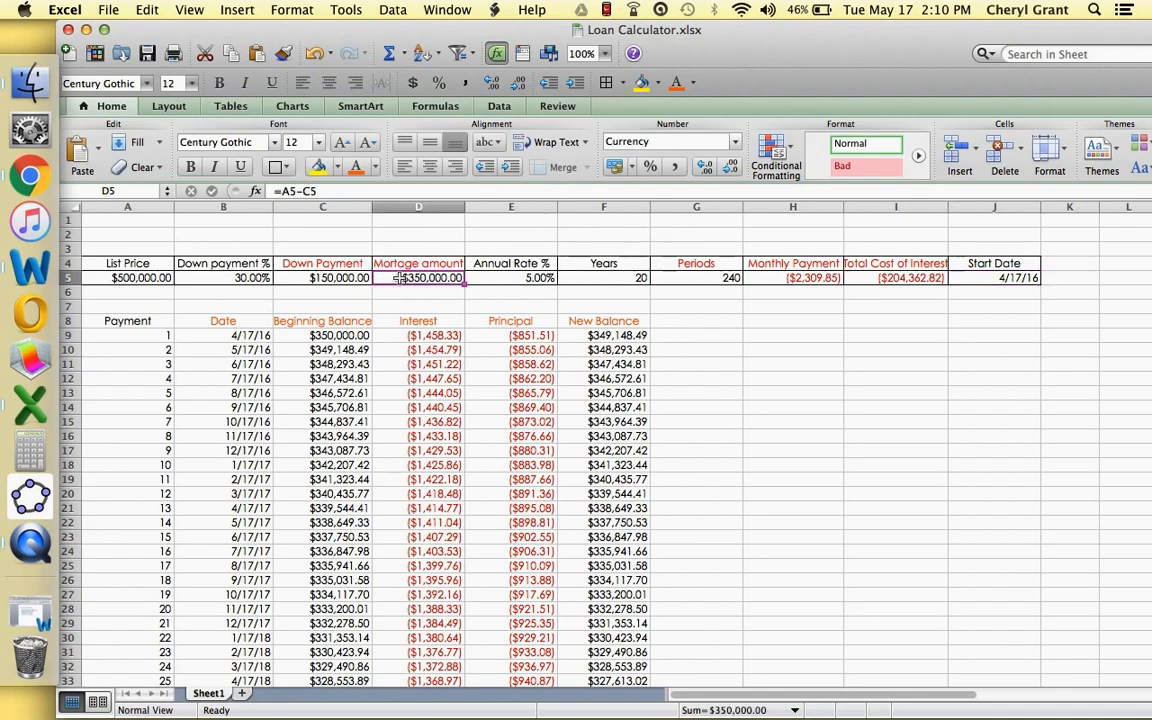
{"action": "left_click", "coordinate": [332, 277]}
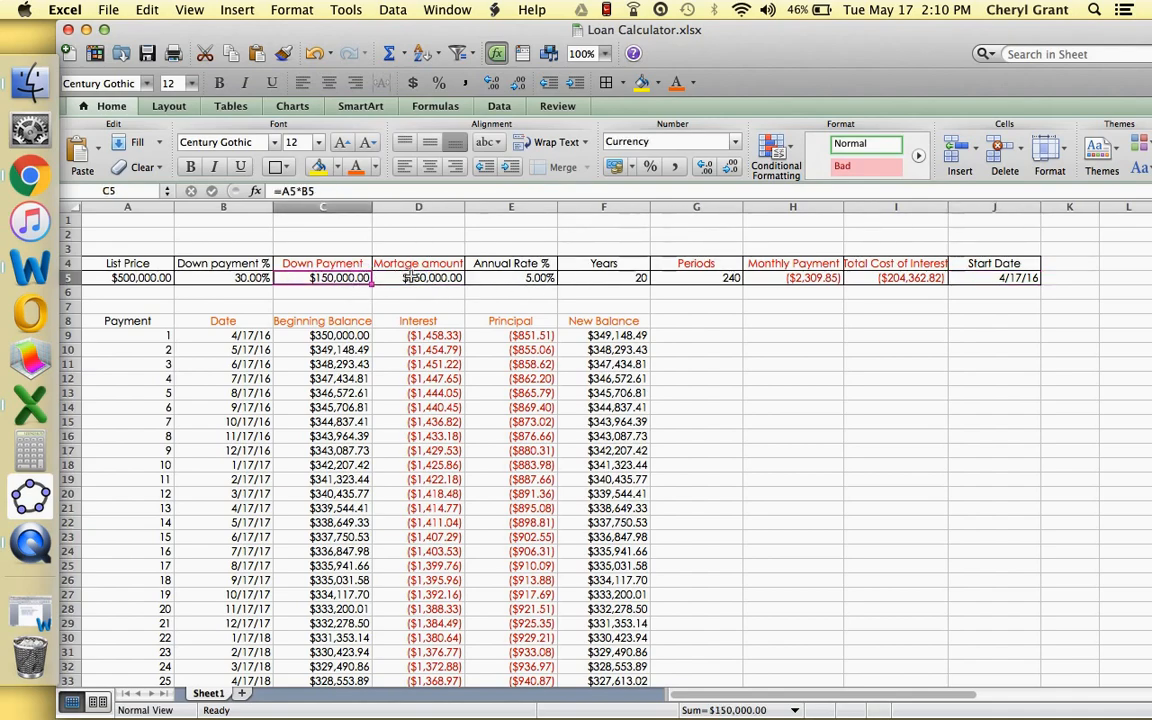
{"action": "left_click", "coordinate": [409, 278]}
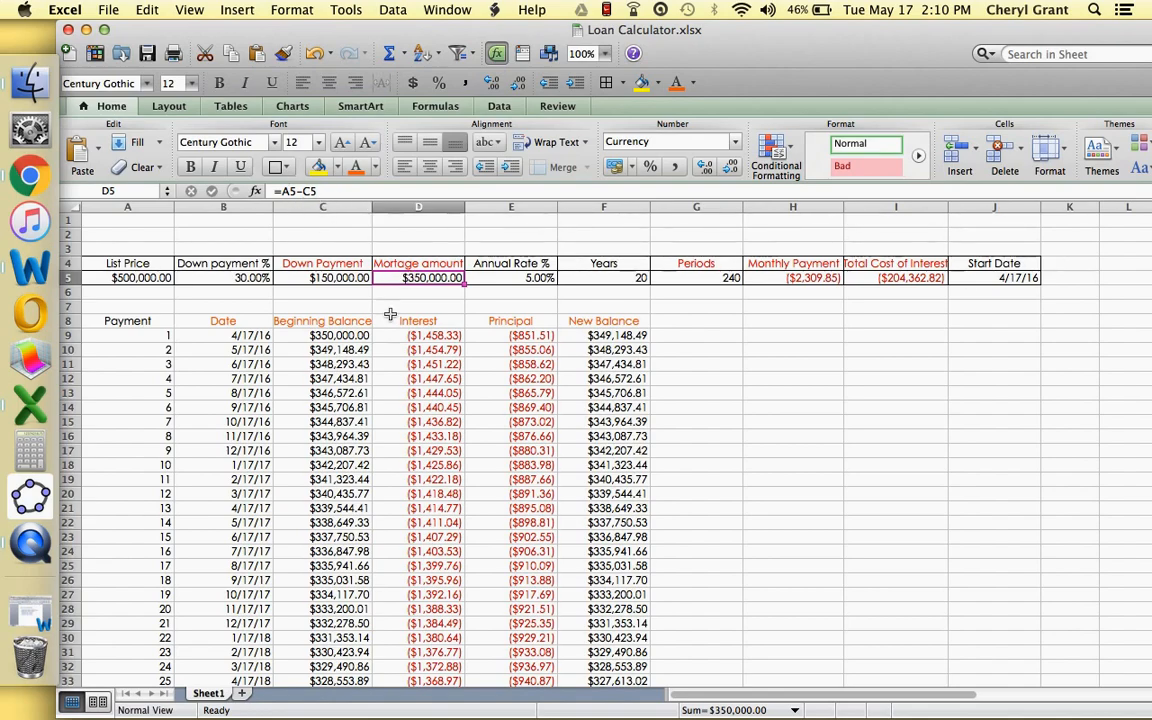
{"action": "scroll", "coordinate": [409, 501], "scroll_direction": "down", "scroll_amount": 4}
{"action": "scroll", "coordinate": [409, 501], "scroll_direction": "up", "scroll_amount": 4}
{"action": "scroll", "coordinate": [213, 334], "scroll_direction": "down", "scroll_amount": 2}
{"action": "left_click", "coordinate": [31, 500]}
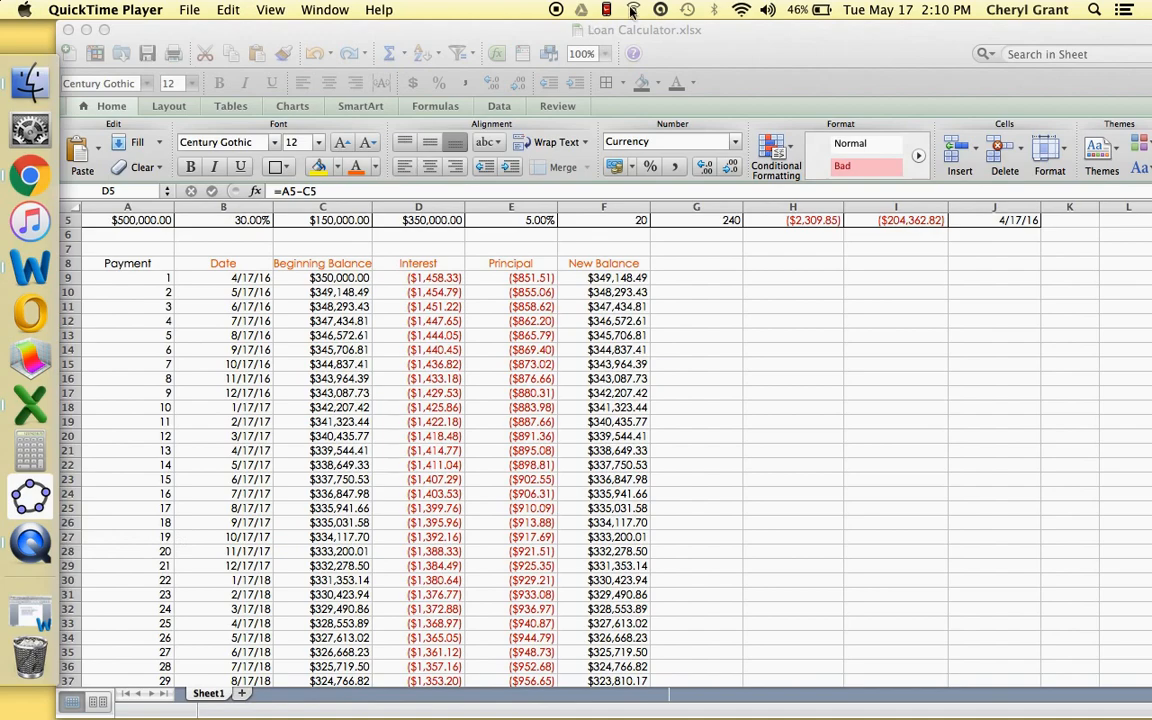